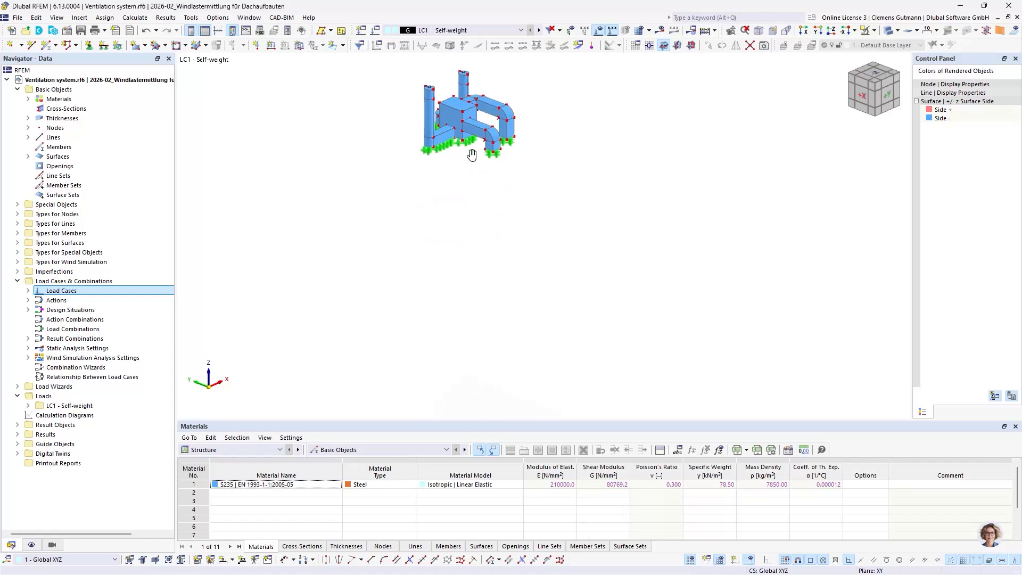
- Import the IFC file "Building with flat roof and 1 m attic.ifc" with its insertion point at 0, 0, 0 and no rotation
scroll(458, 213, up, 5)
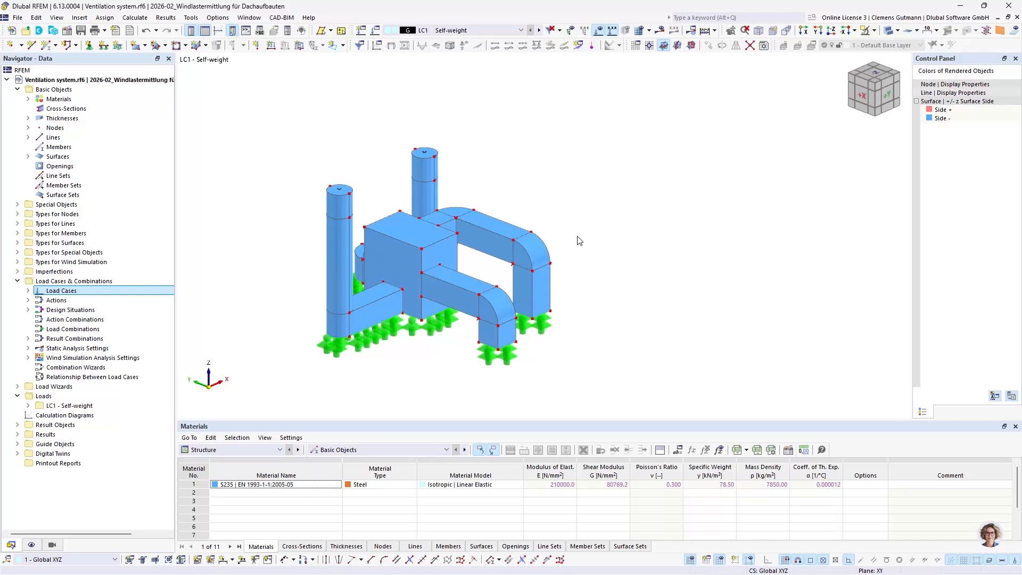
click(18, 17)
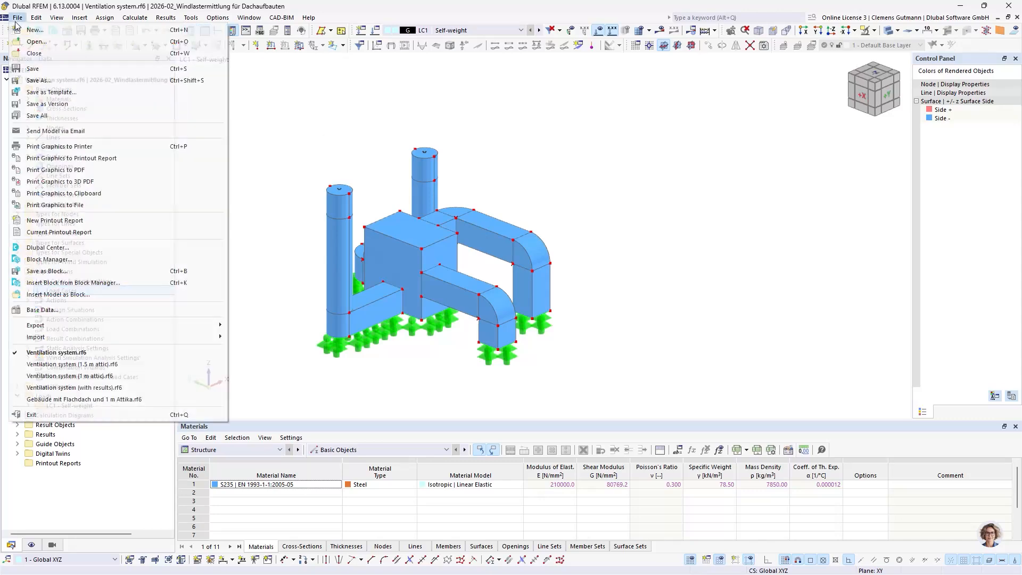
mouse_move(162, 336)
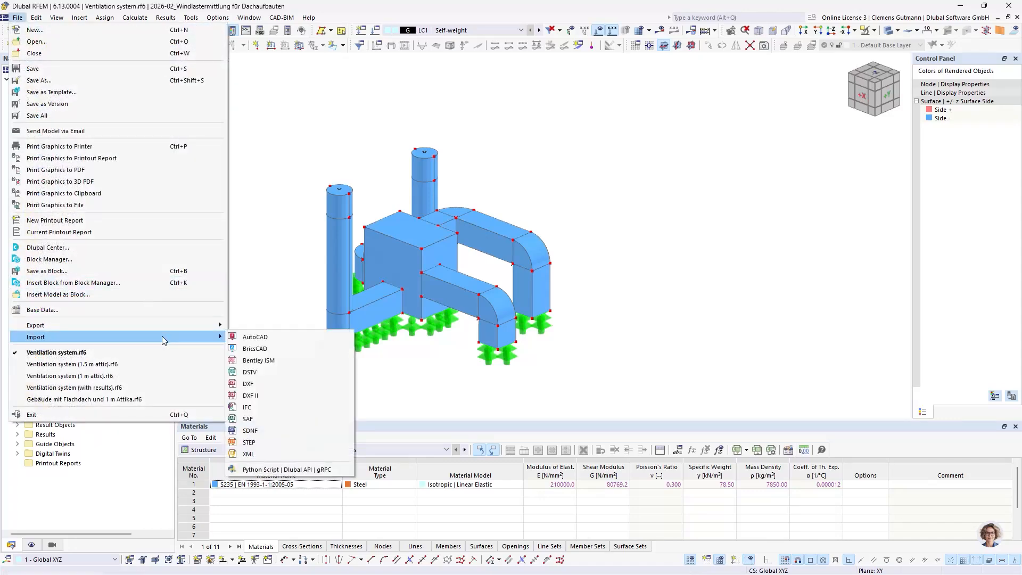
click(260, 409)
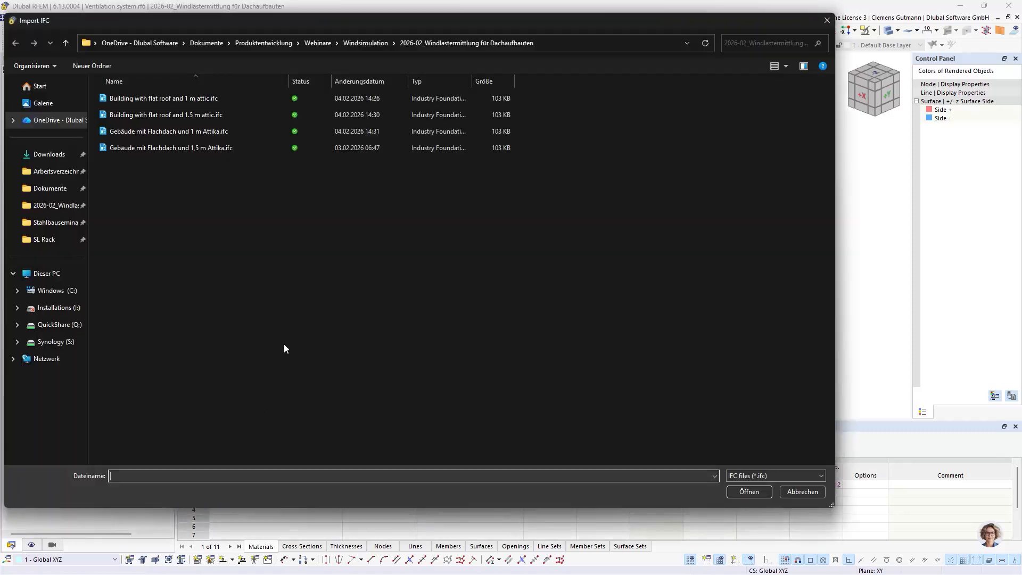
click(208, 101)
click(754, 489)
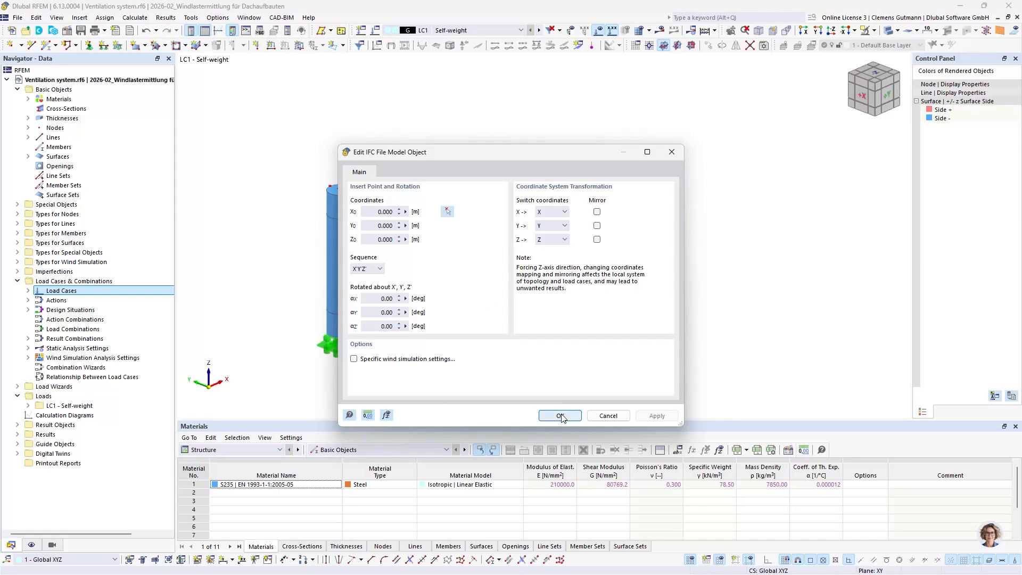
click(560, 416)
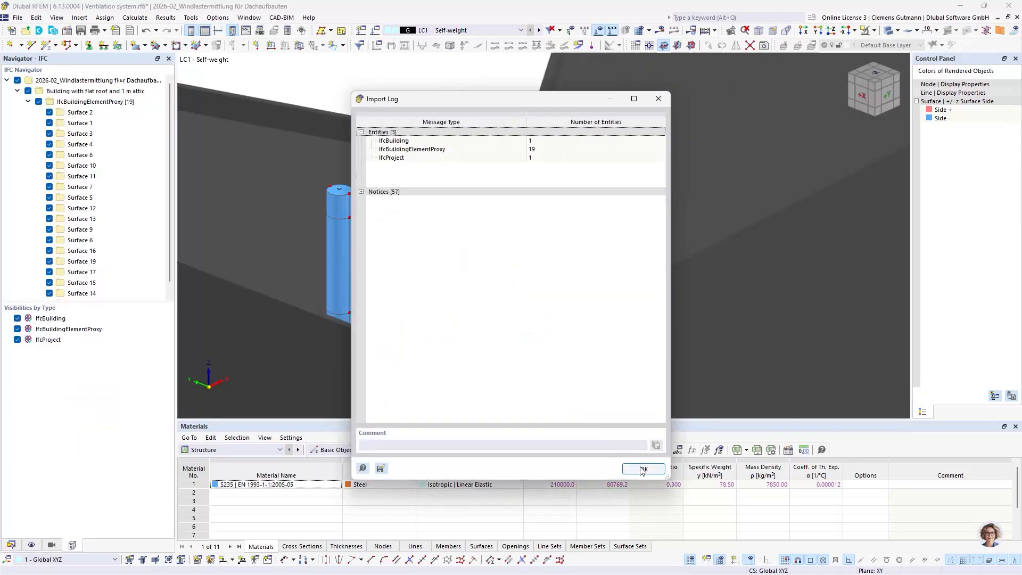
click(643, 468)
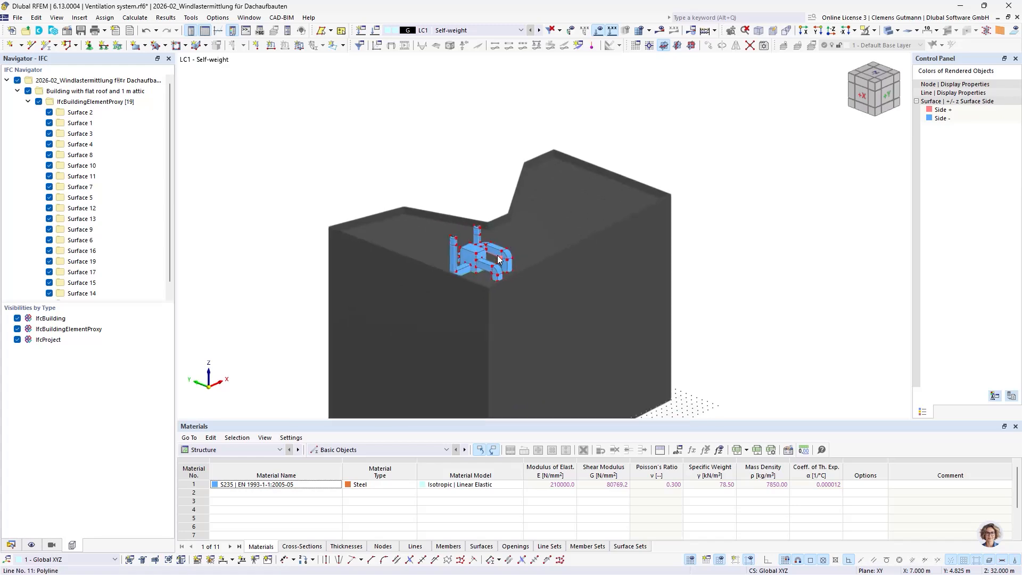
ctrl+middle_drag(341, 262, 649, 333)
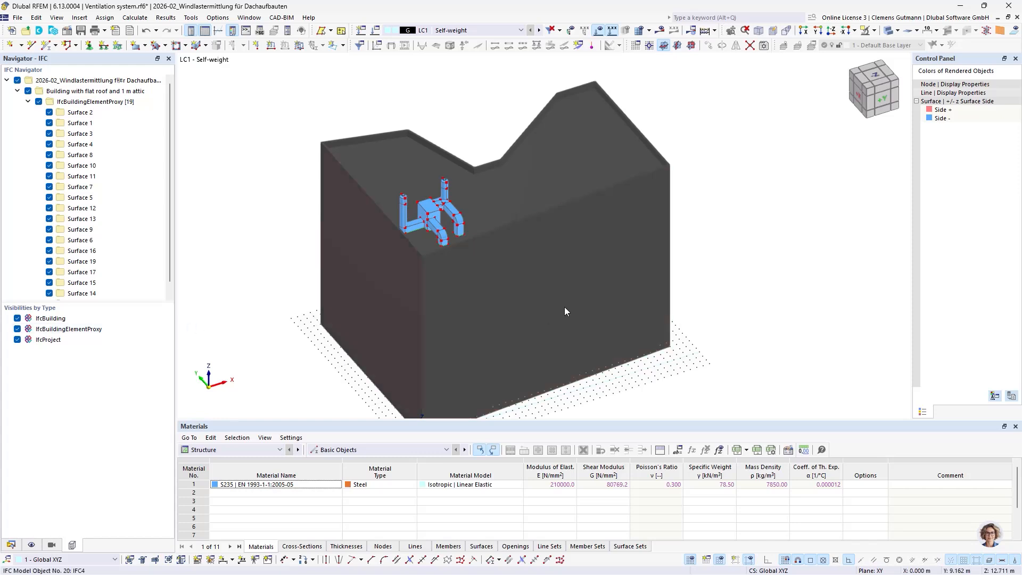
ctrl+middle_drag(810, 352, 793, 324)
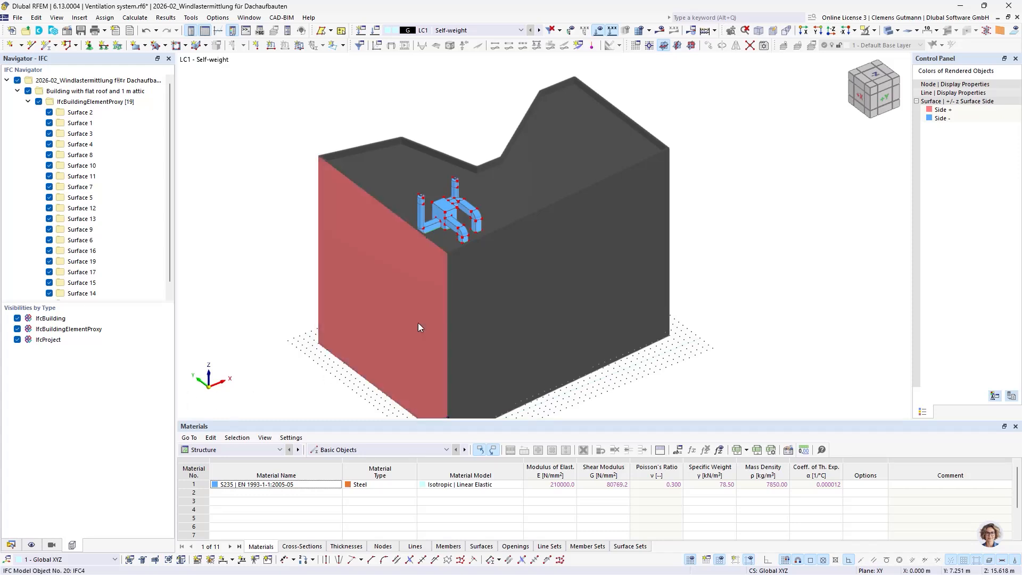
- Review the wind simulation mesh settings, including shrink wrapping, level of detail, surface thickness and terrain options, without changing them
click(11, 546)
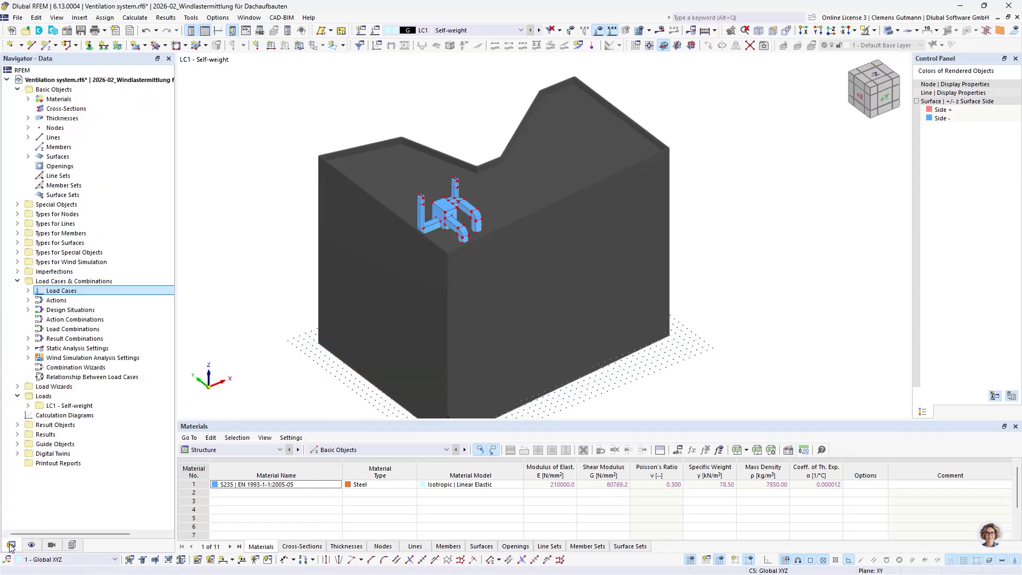
click(135, 18)
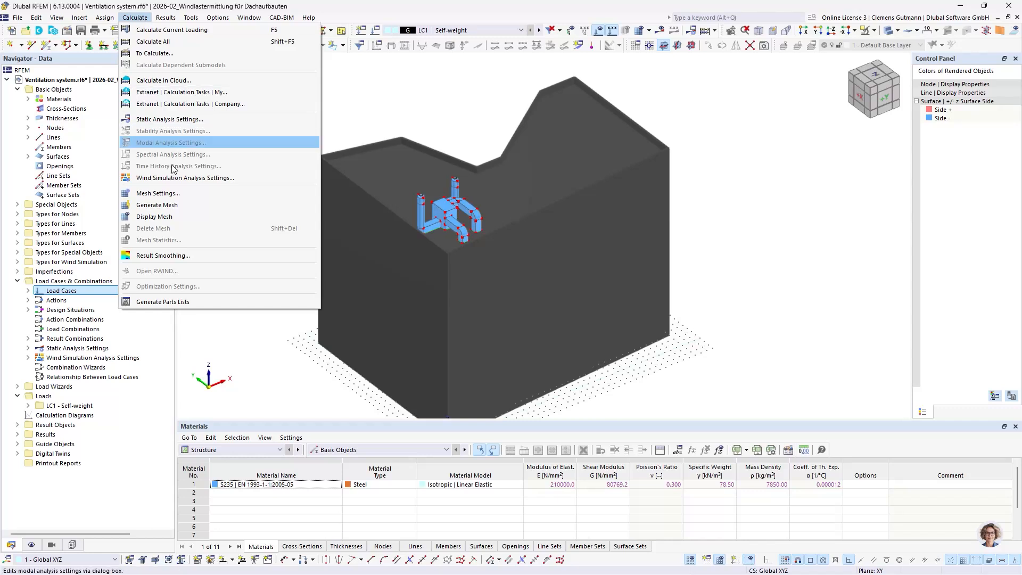
click(180, 195)
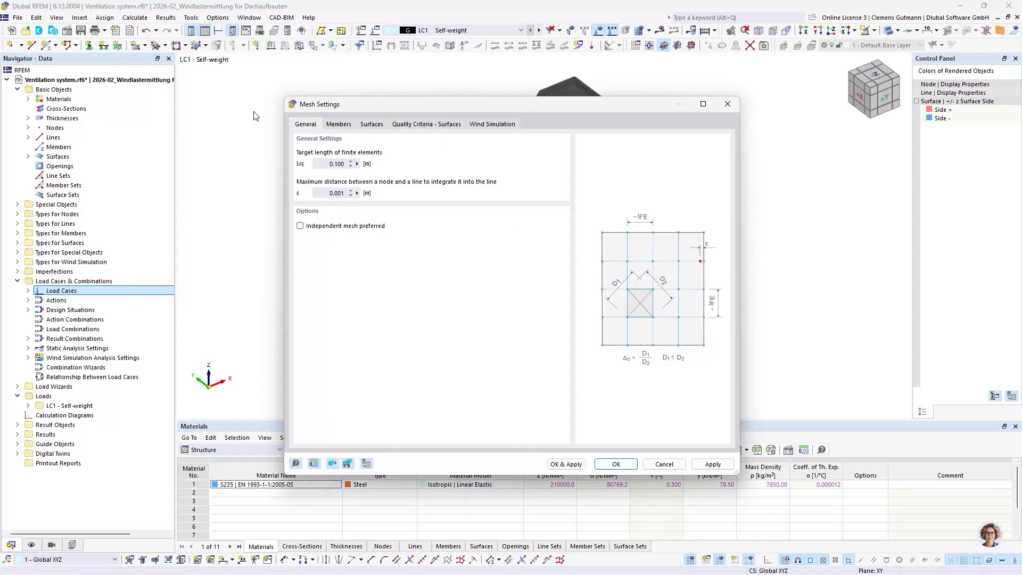
click(492, 124)
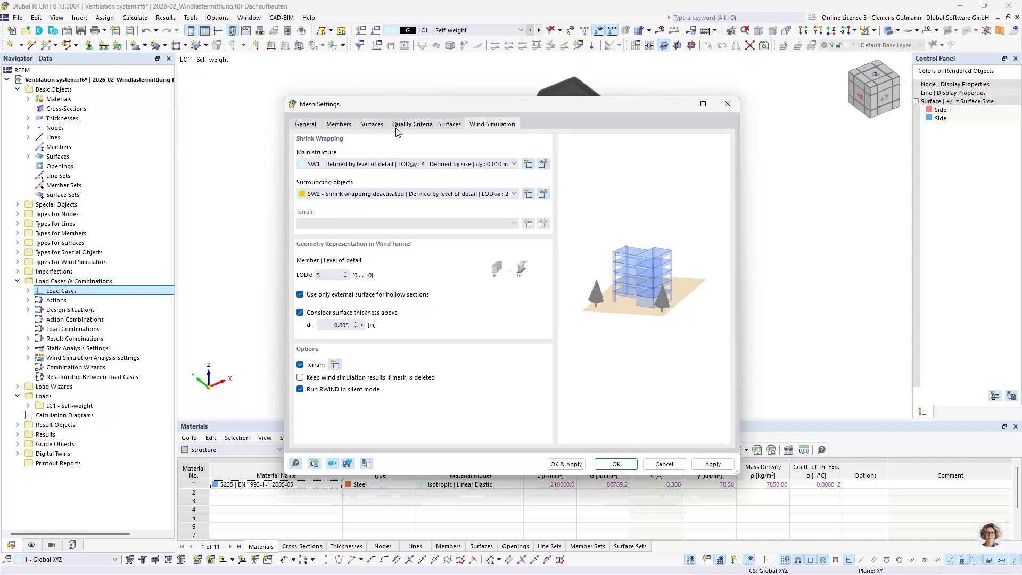
drag(393, 108, 415, 256)
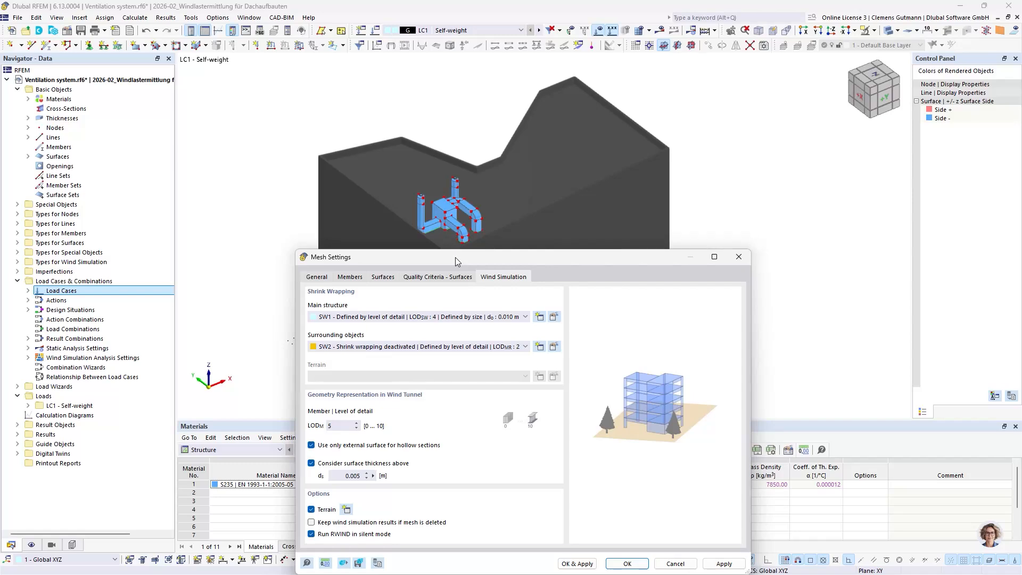
click(737, 257)
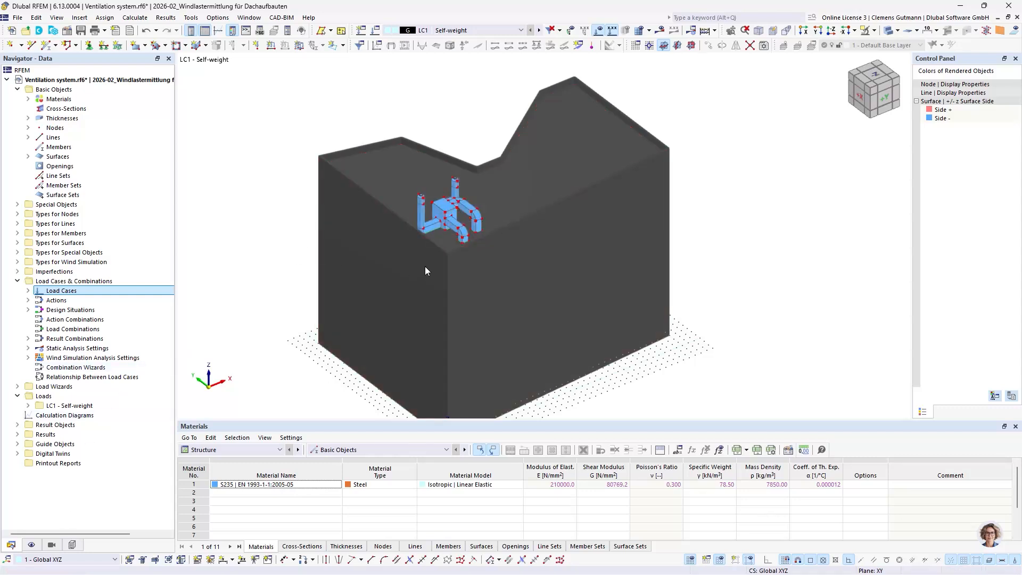
- Hide the whole imported IFC building model so only the ventilation system is displayed
scroll(453, 190, up, 4)
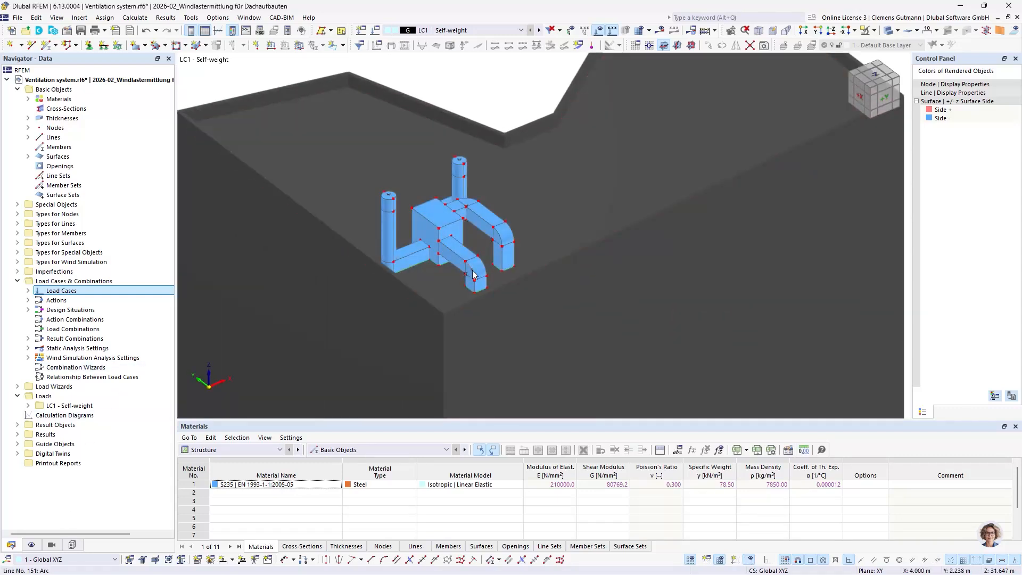
click(73, 545)
click(14, 78)
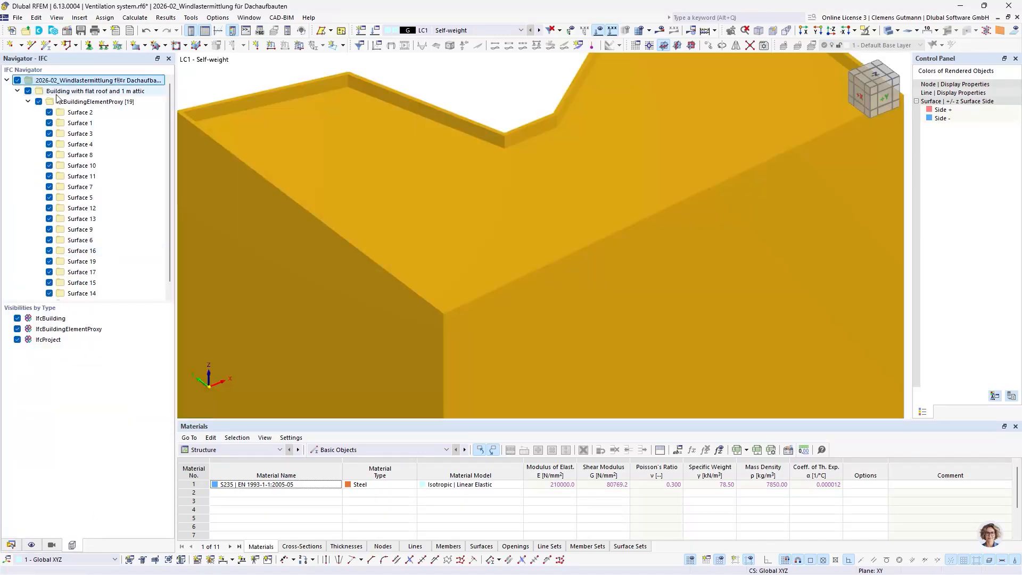
click(17, 79)
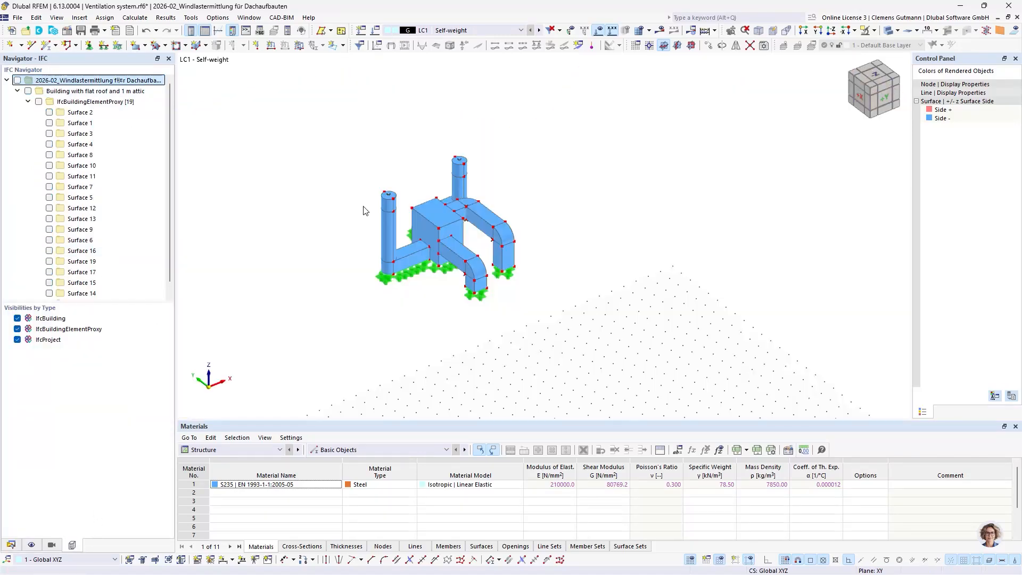
- Examine the line supports around the ventilation system's central box and its adjoining ducts
scroll(563, 262, up, 10)
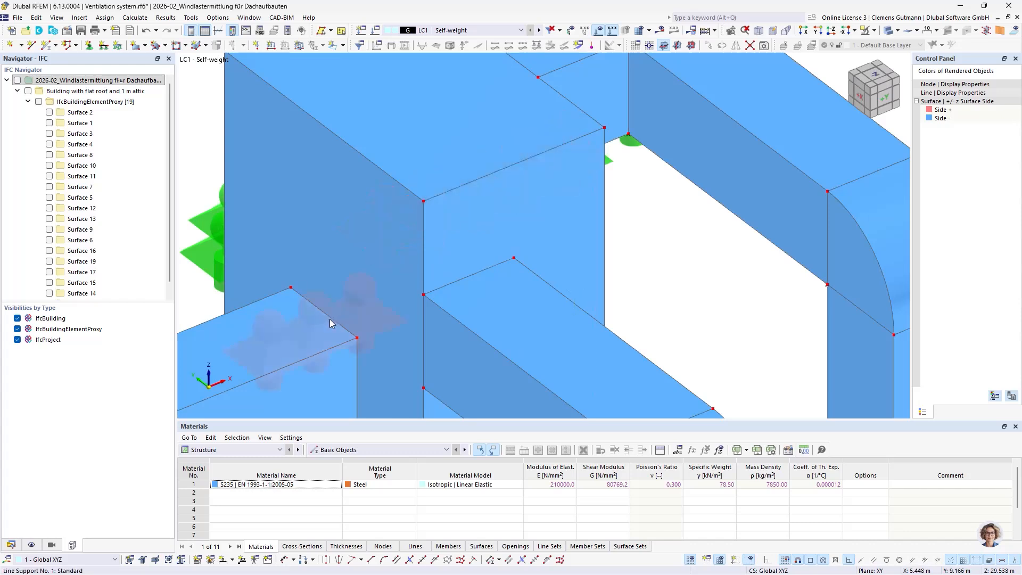
scroll(378, 232, down, 10)
click(374, 231)
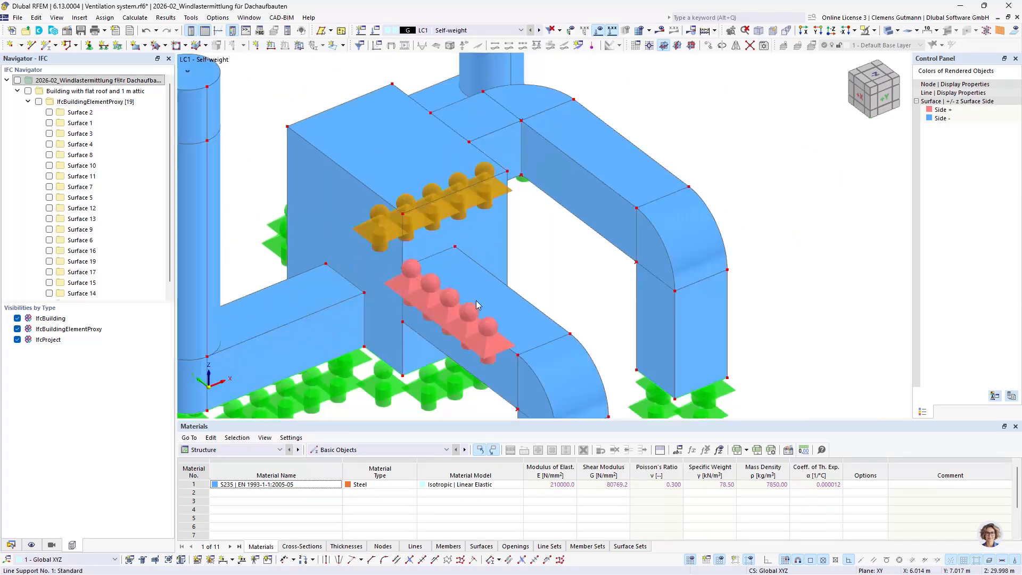
key(Delete)
click(489, 308)
click(582, 308)
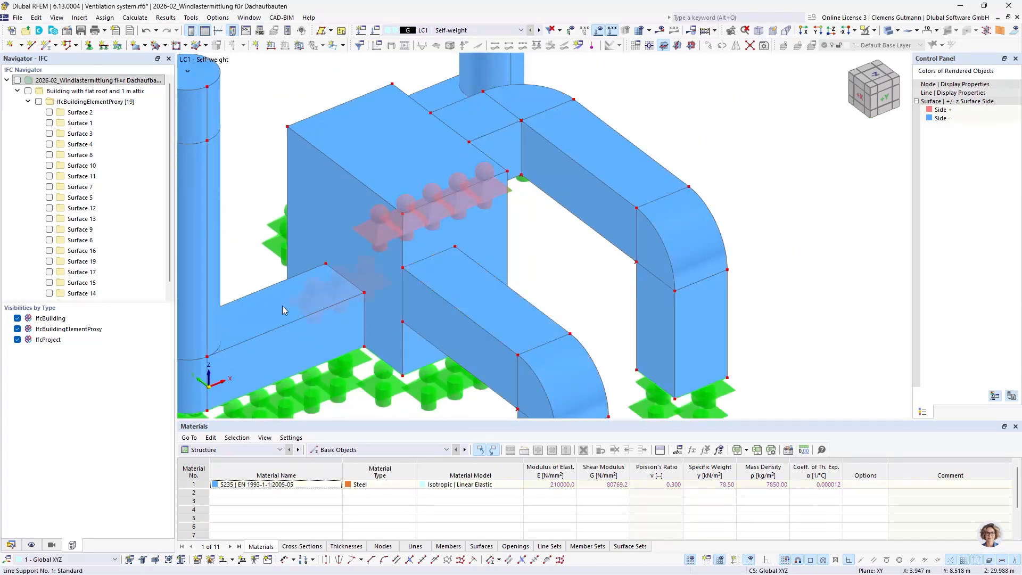
- Set the solid-model rendering of surfaces to Filled incl. Thickness in the display settings
click(10, 544)
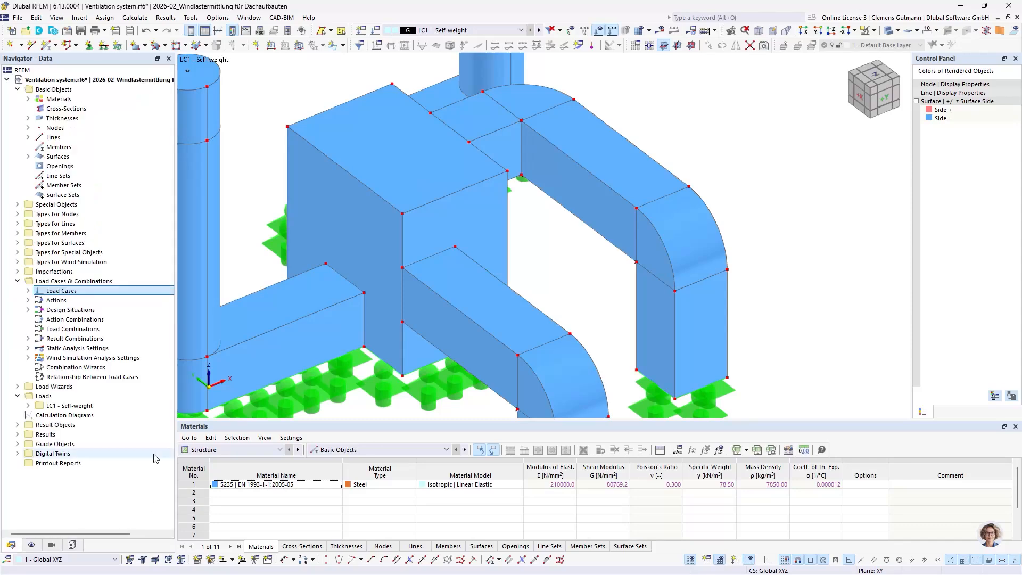
click(31, 544)
scroll(59, 483, down, 15)
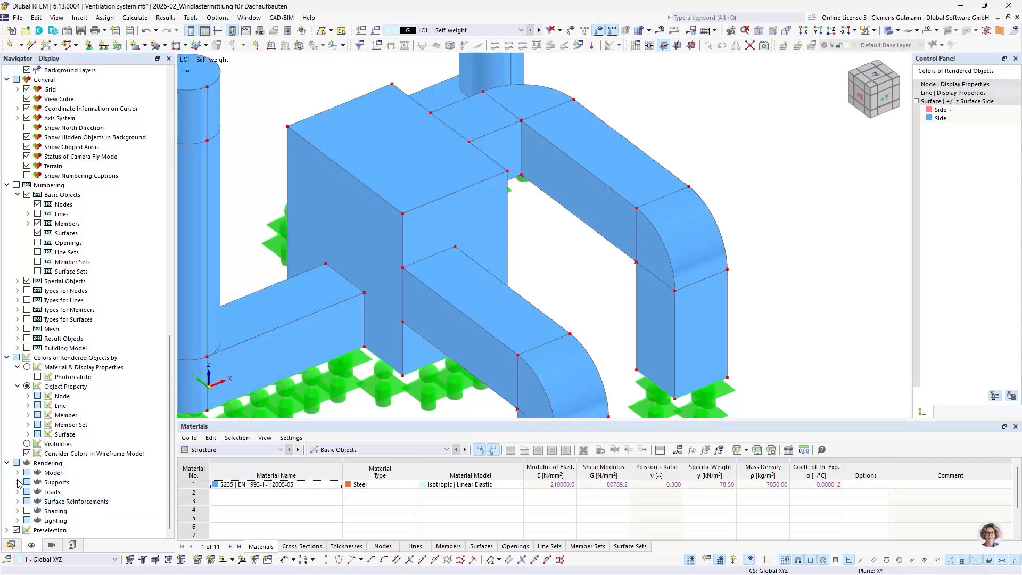
click(18, 473)
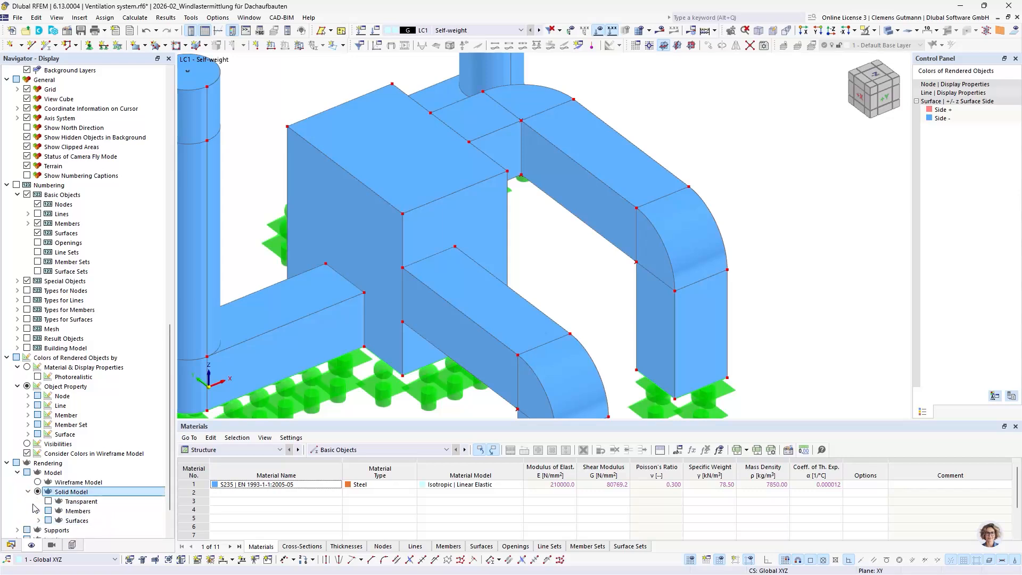
click(39, 472)
click(59, 501)
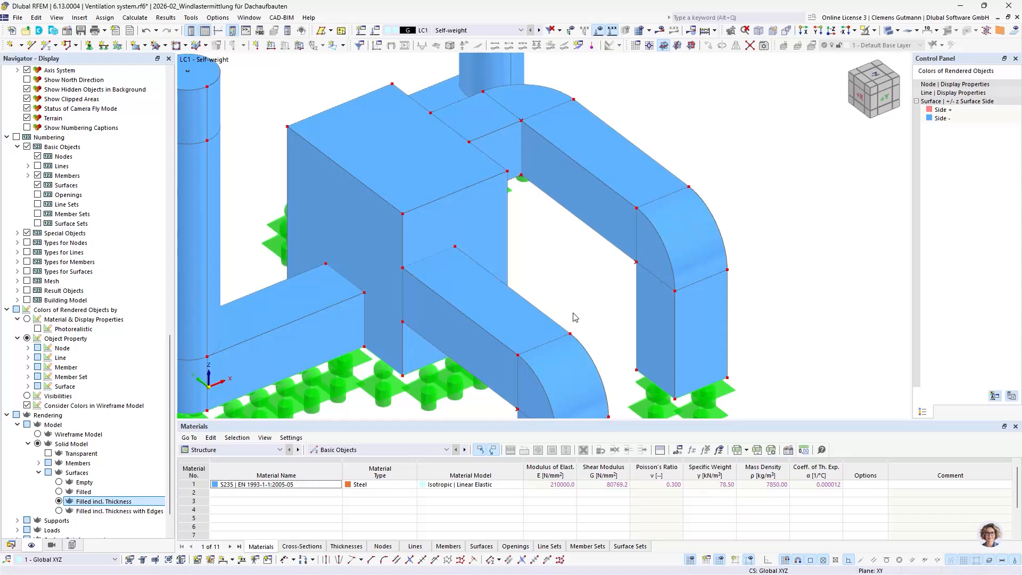
- Increase the display spacing of the line support symbols to clear the view of the central box's corner
scroll(378, 191, up, 2)
scroll(437, 242, up, 5)
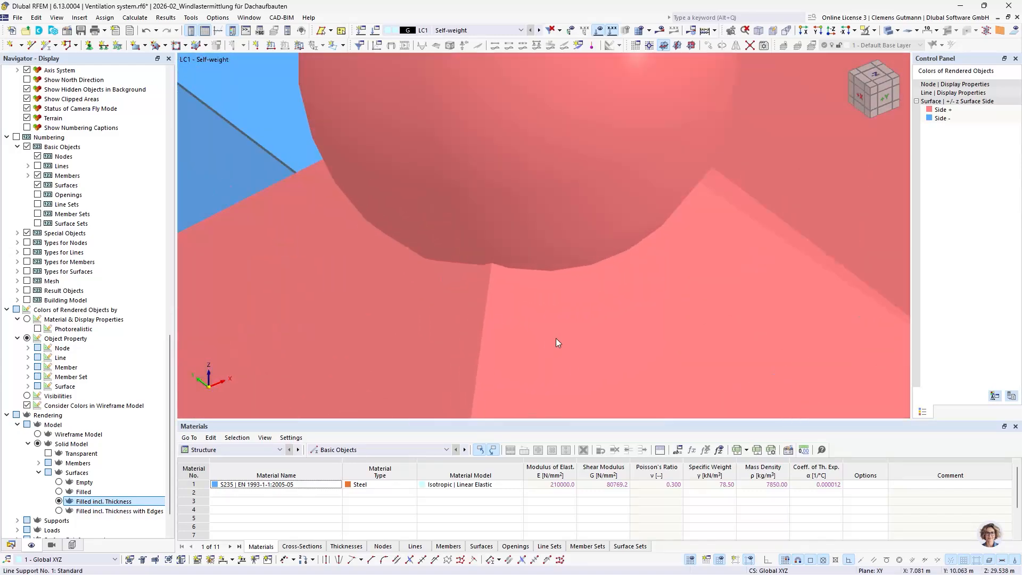
scroll(472, 343, up, 5)
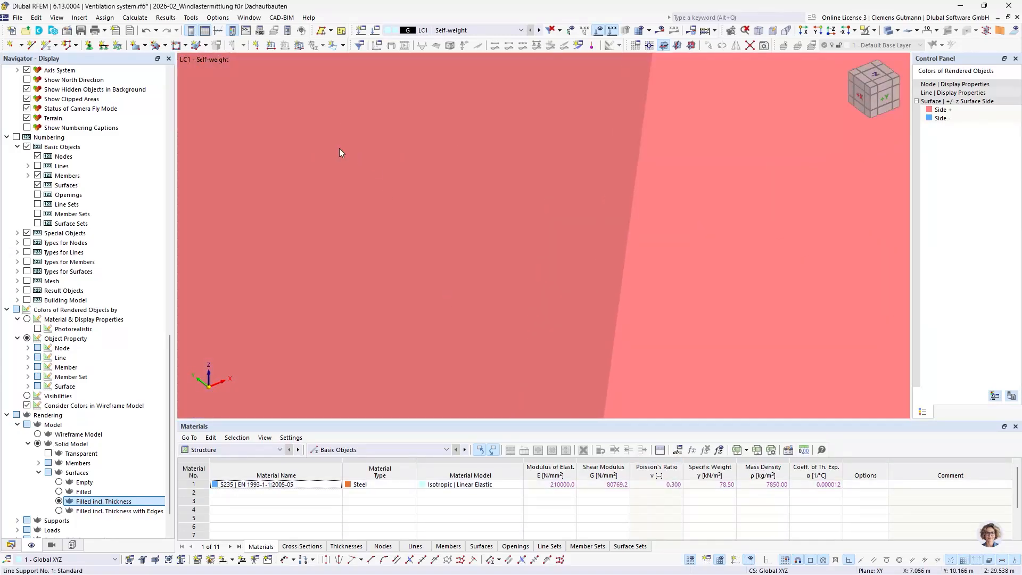
scroll(508, 361, up, 8)
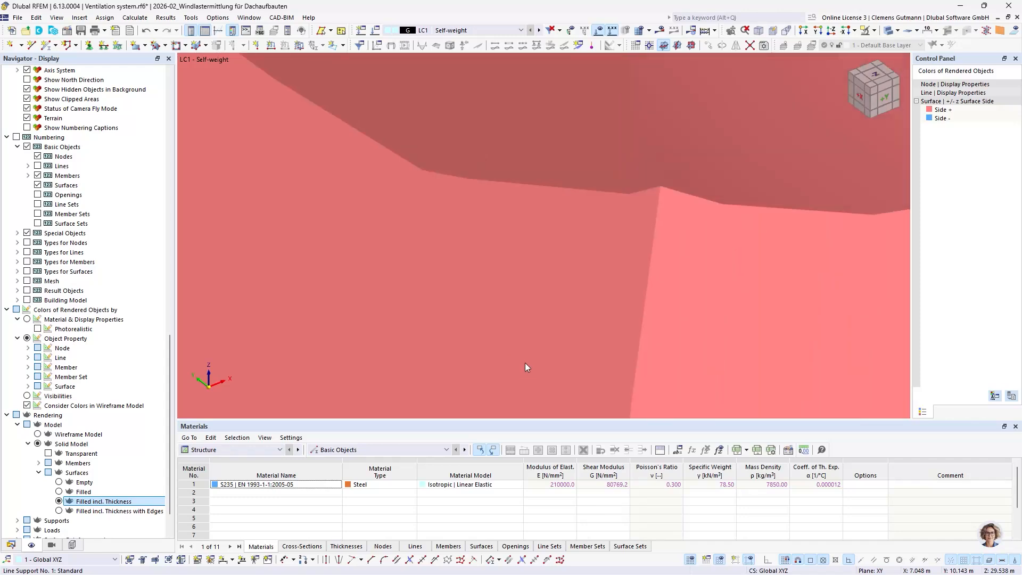
scroll(330, 154, up, 3)
scroll(372, 213, down, 3)
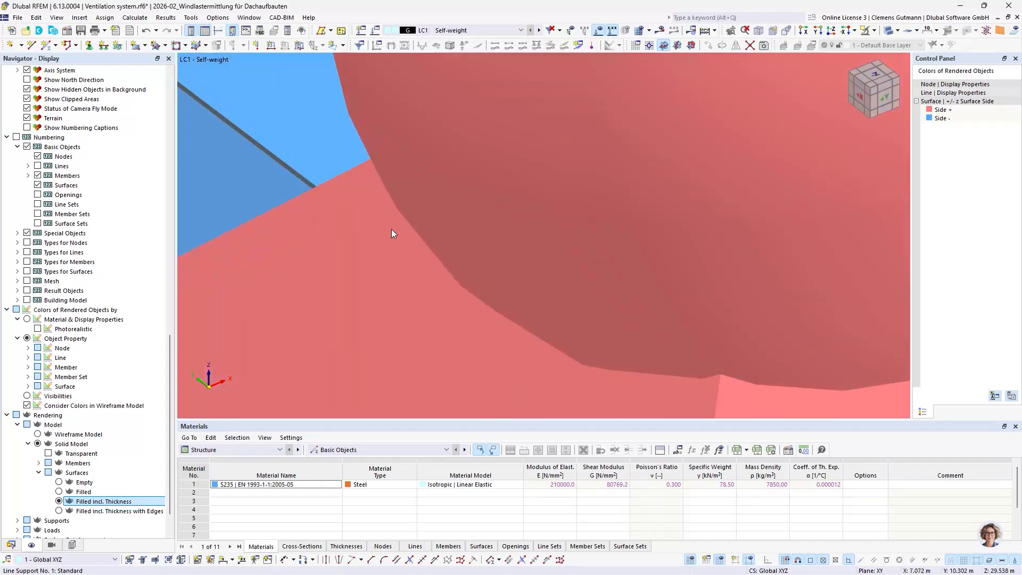
right_click(513, 301)
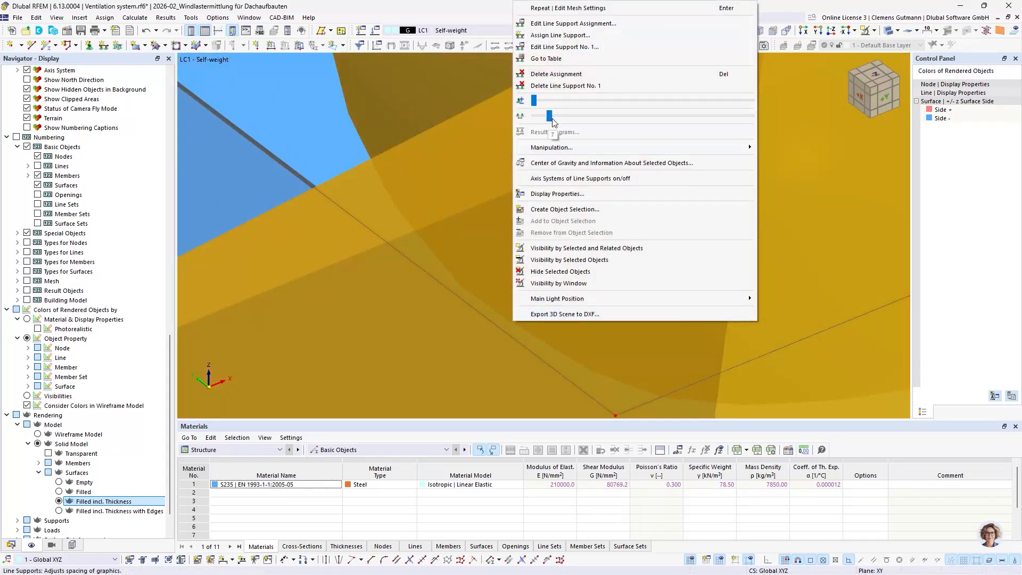
drag(547, 121, 600, 130)
click(404, 223)
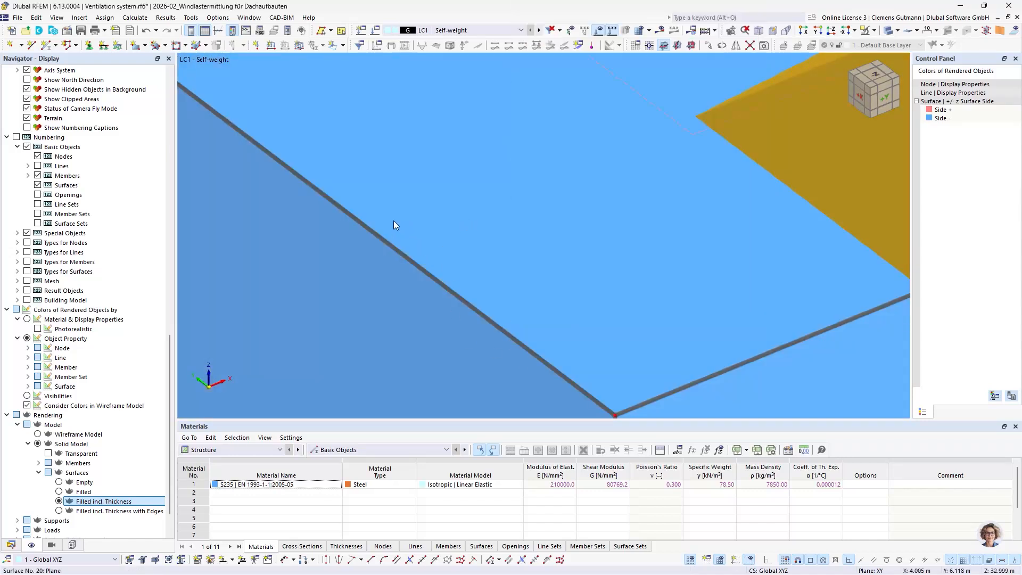
- Examine the surface thicknesses where the plates meet at the upper corner of the ventilation unit's central box
scroll(481, 298, up, 6)
scroll(484, 282, up, 4)
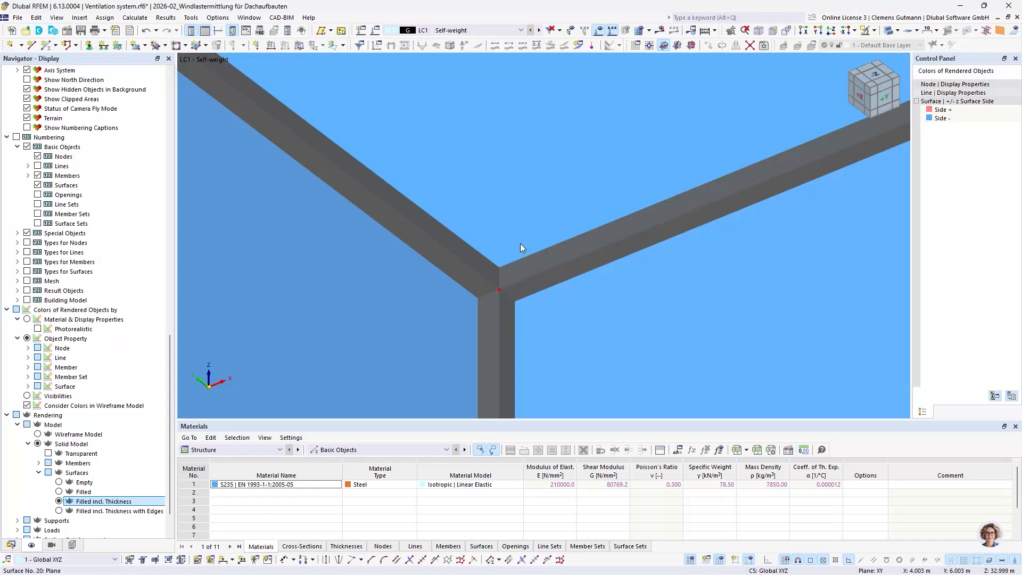
click(439, 289)
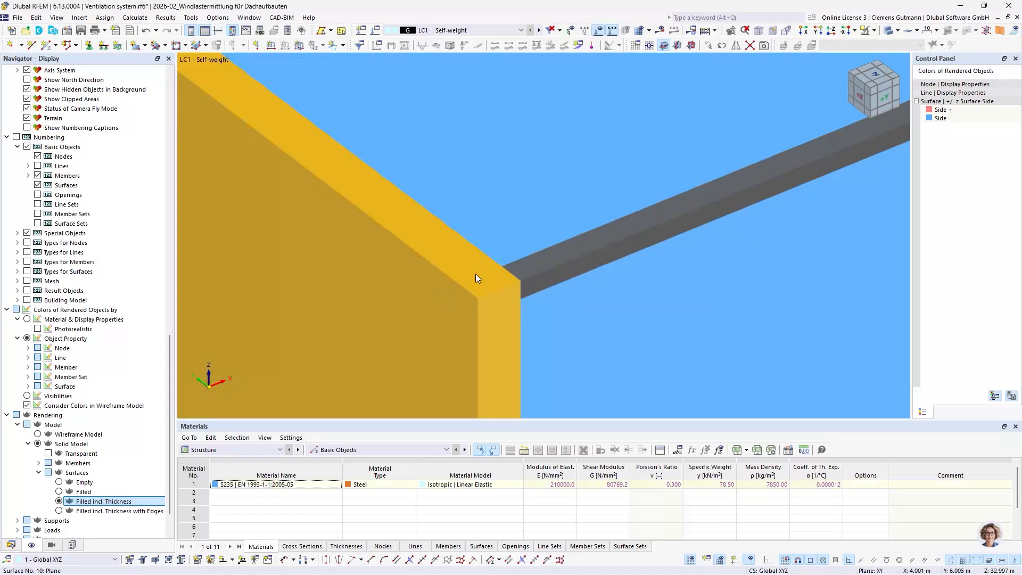
click(535, 241)
click(425, 312)
click(544, 308)
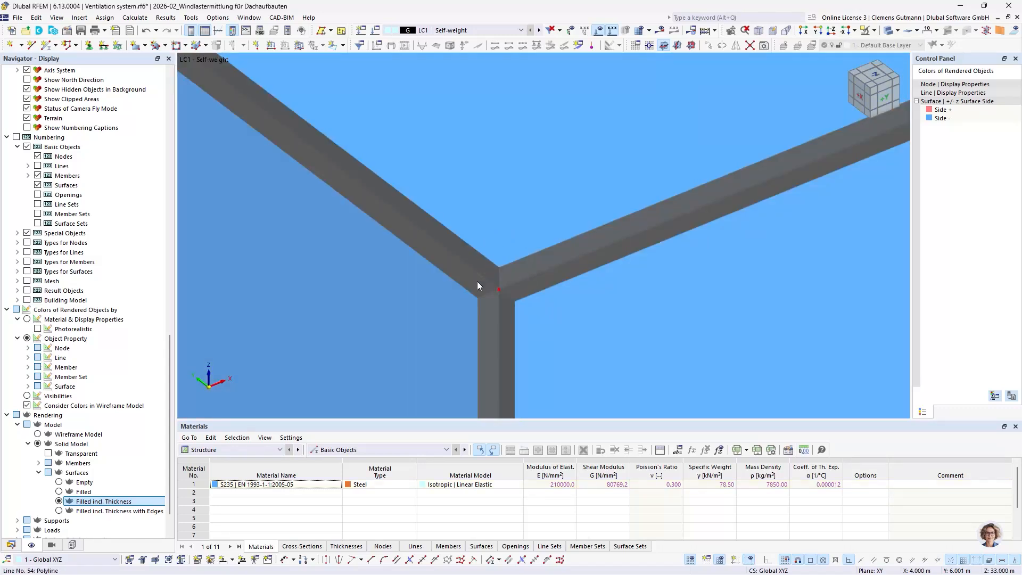
scroll(458, 285, down, 3)
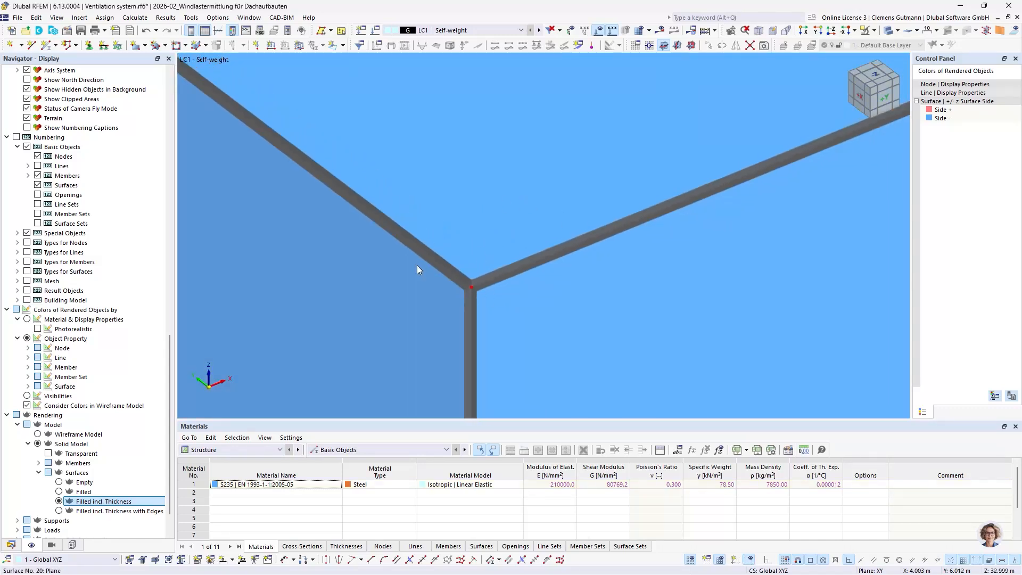
- Inspect the properties of the side and top surfaces adjoining the central box's corner at close range
mouse_move(455, 314)
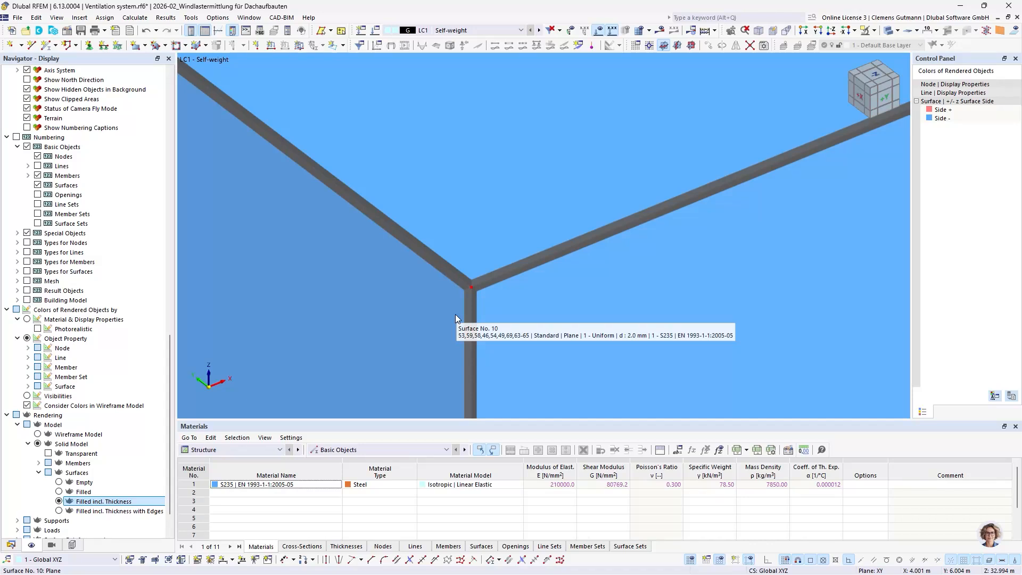
mouse_move(502, 285)
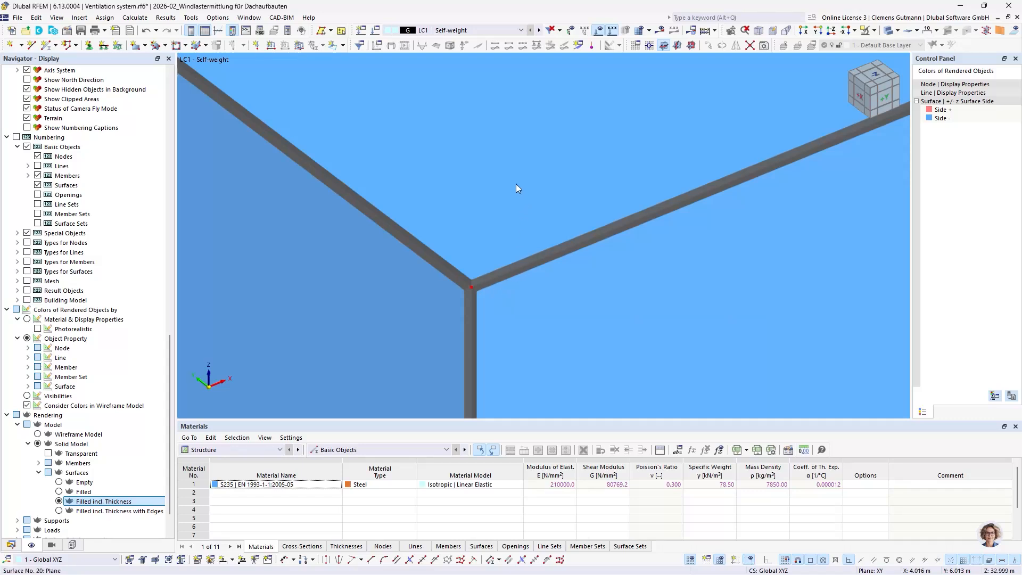
mouse_move(393, 274)
scroll(469, 284, up, 2)
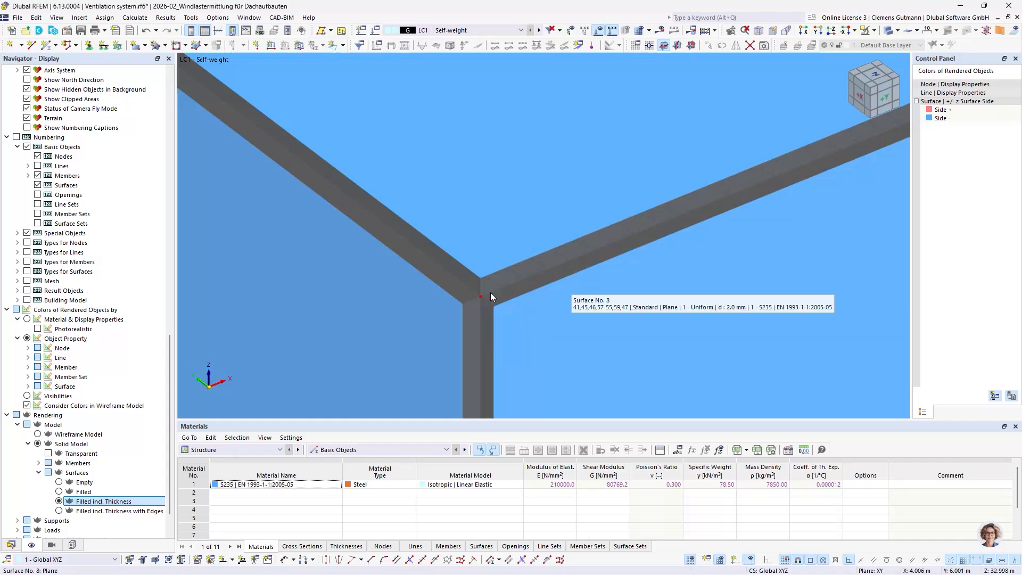
scroll(490, 300, down, 3)
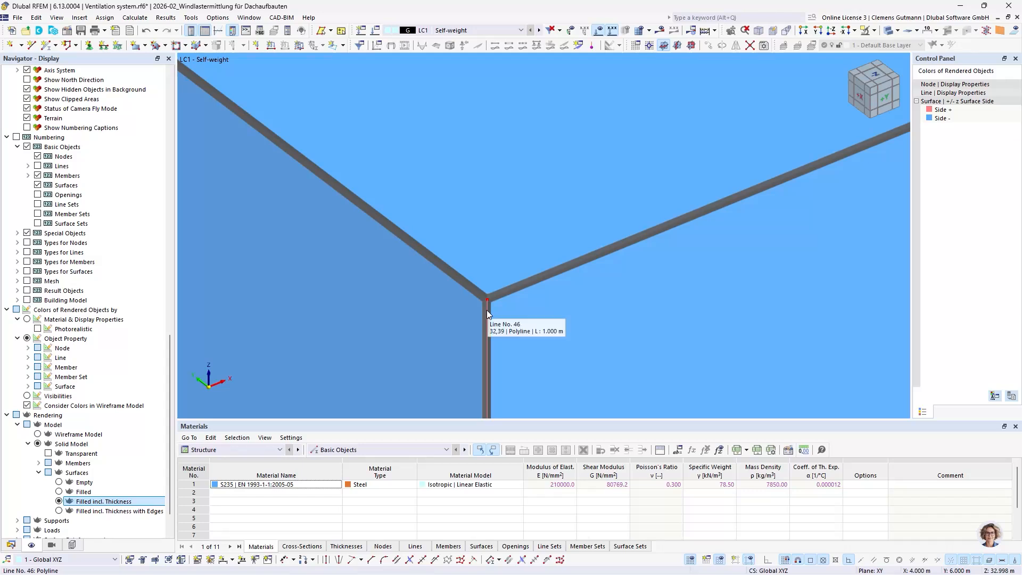
- Set the solid-model rendering of surfaces to Filled and show the model data tree beside the whole ventilation system
scroll(486, 310, down, 2)
scroll(487, 310, down, 3)
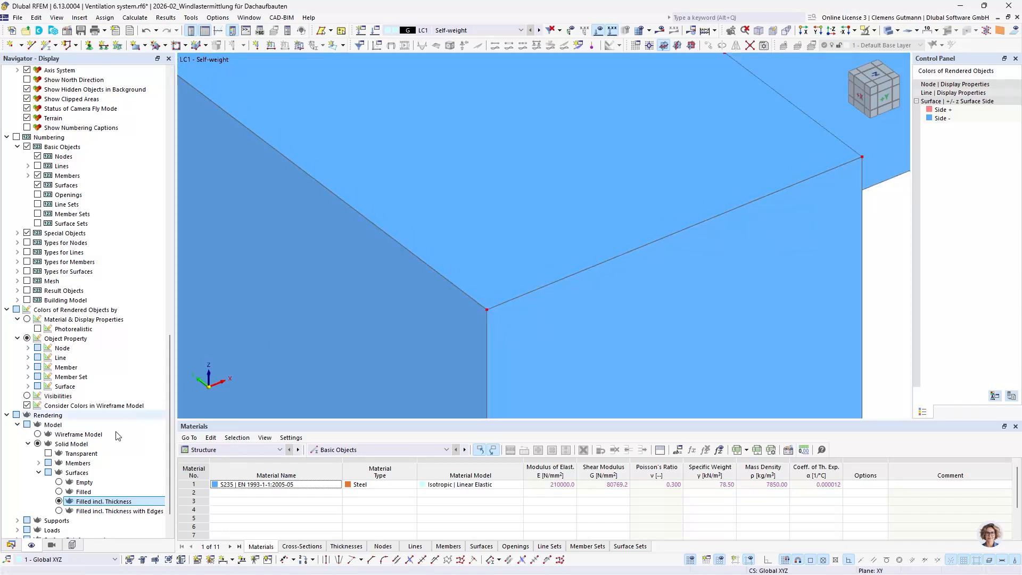
click(59, 491)
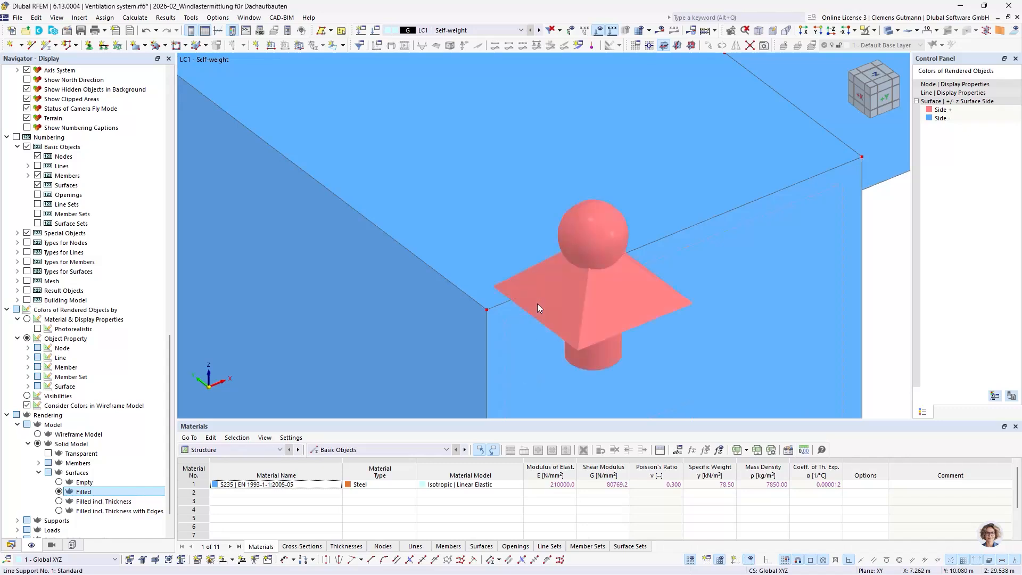
click(11, 545)
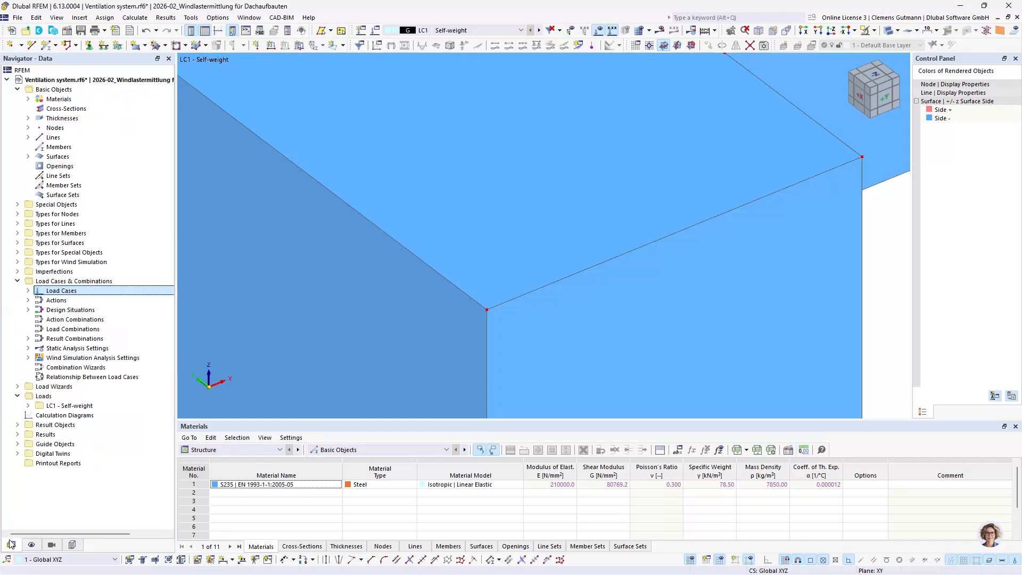
scroll(572, 267, down, 5)
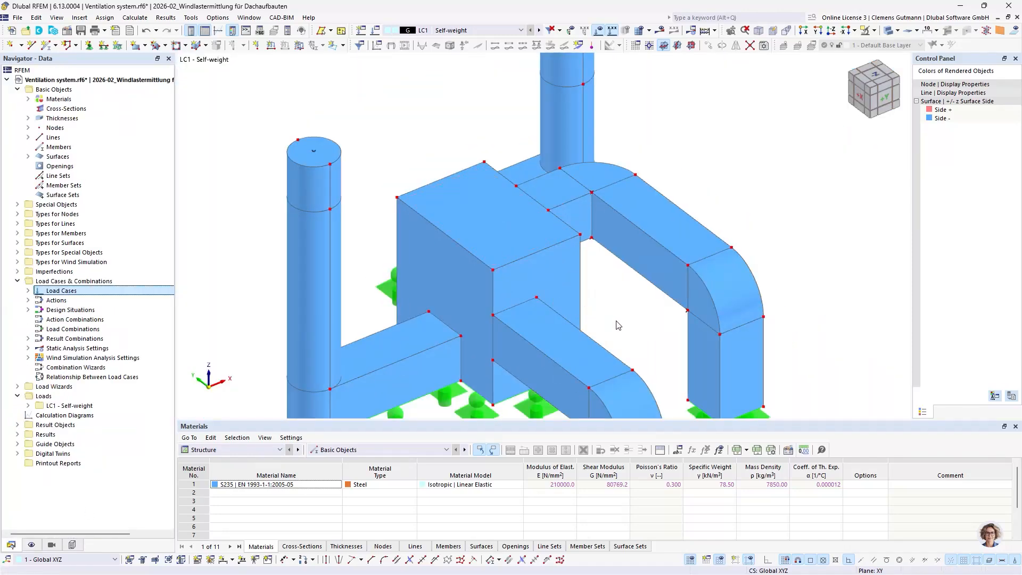
scroll(428, 239, down, 3)
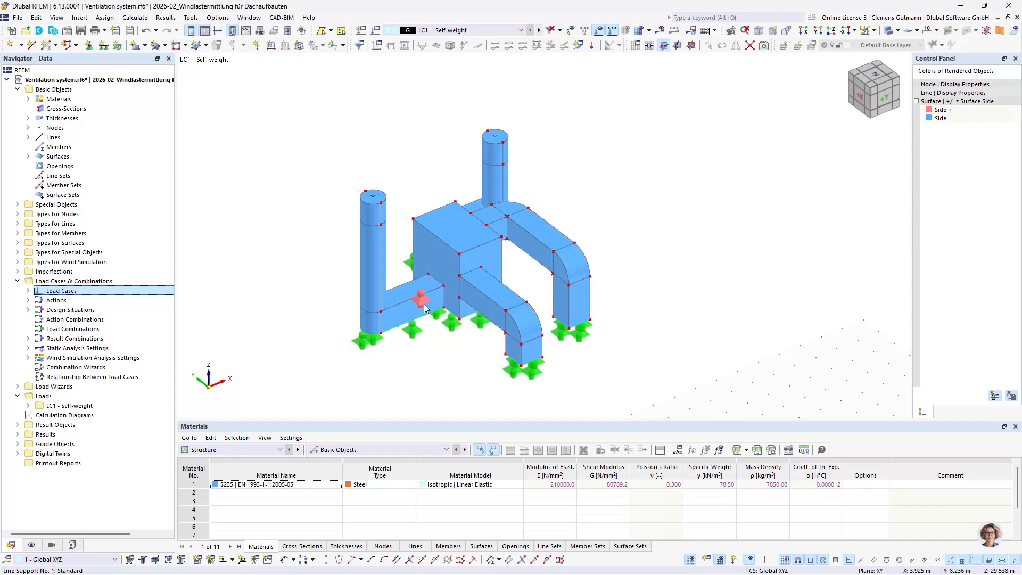
- Review the wind simulation mesh settings, including the main structure's shrink wrapping and the options for a new one, and leave without applying changes
click(135, 17)
click(188, 195)
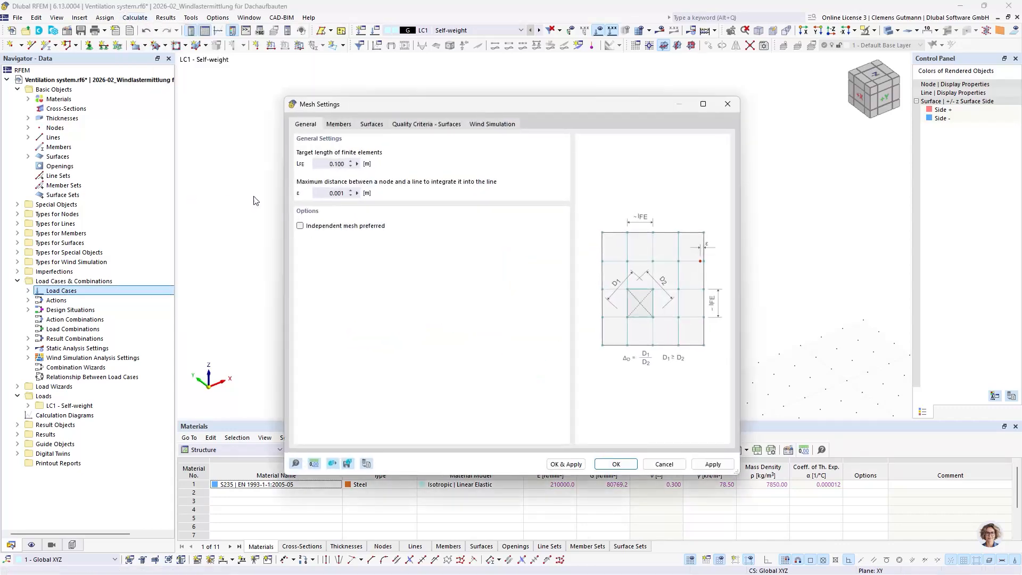
click(504, 126)
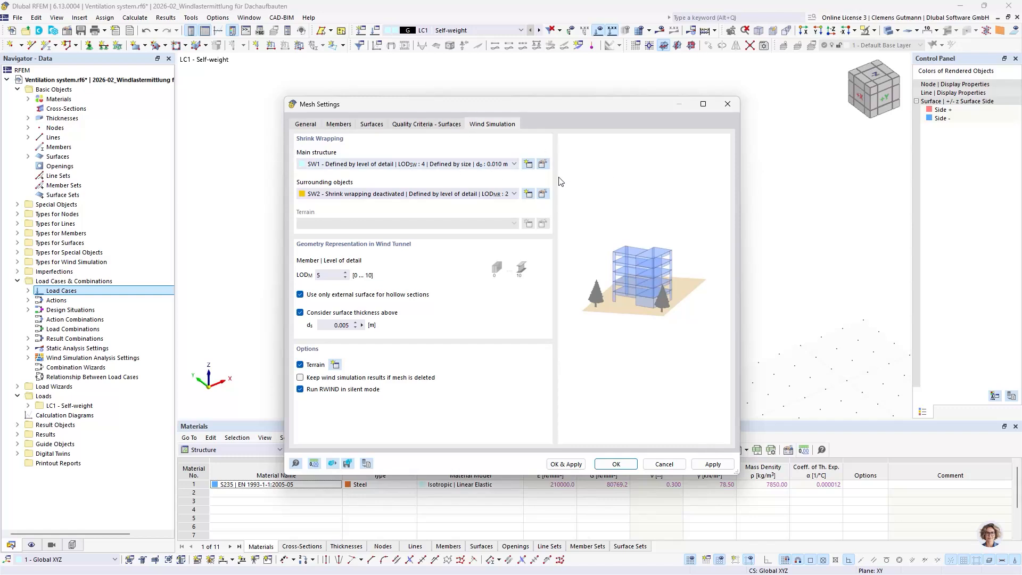
click(543, 164)
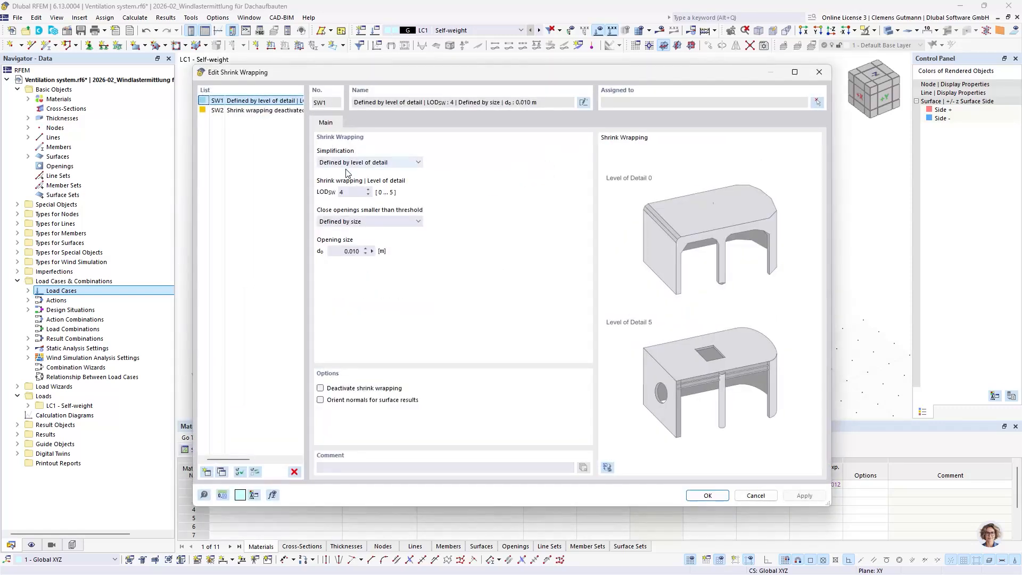
click(206, 472)
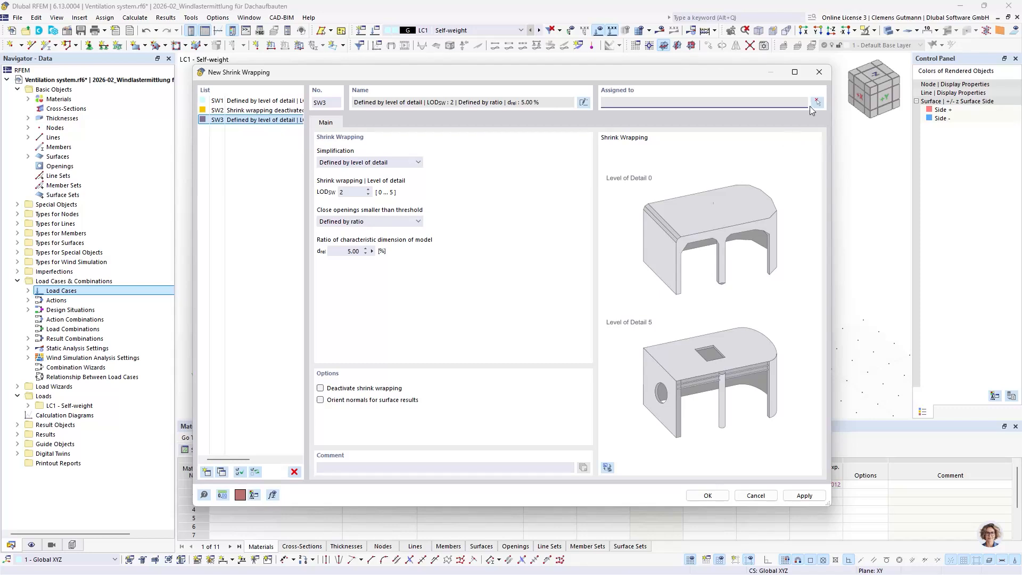
drag(672, 75, 707, 58)
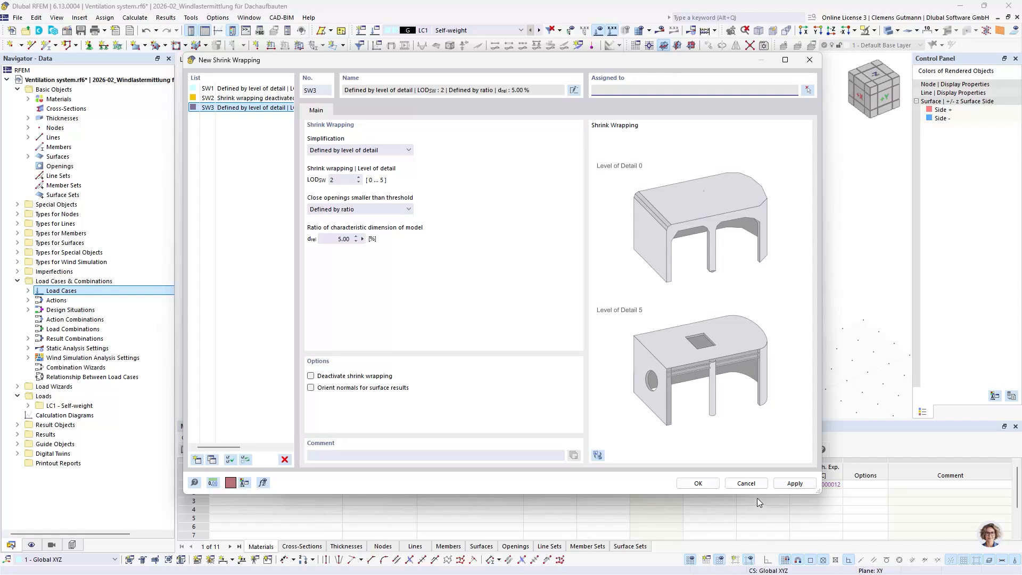
click(752, 485)
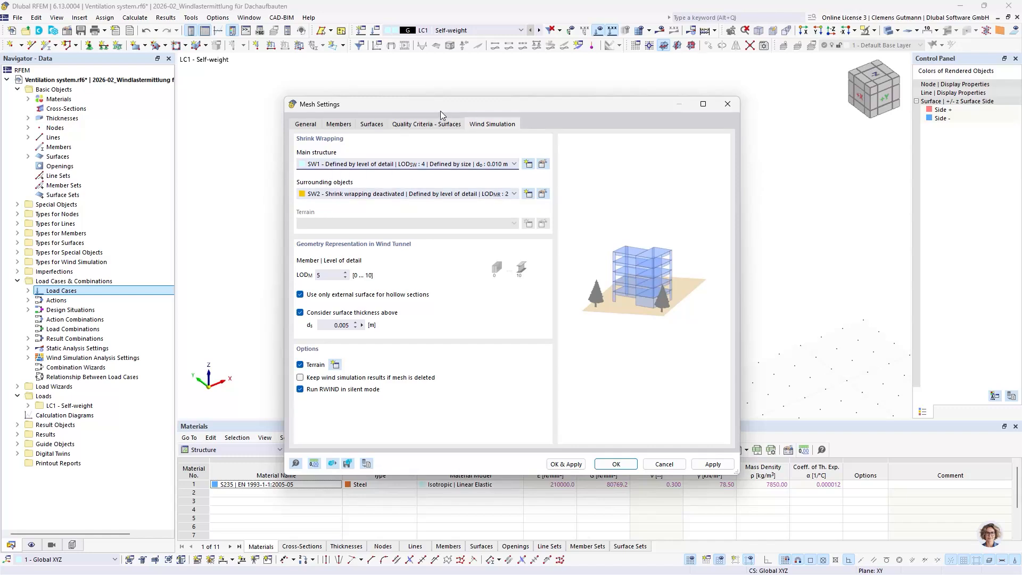
drag(440, 111, 494, 172)
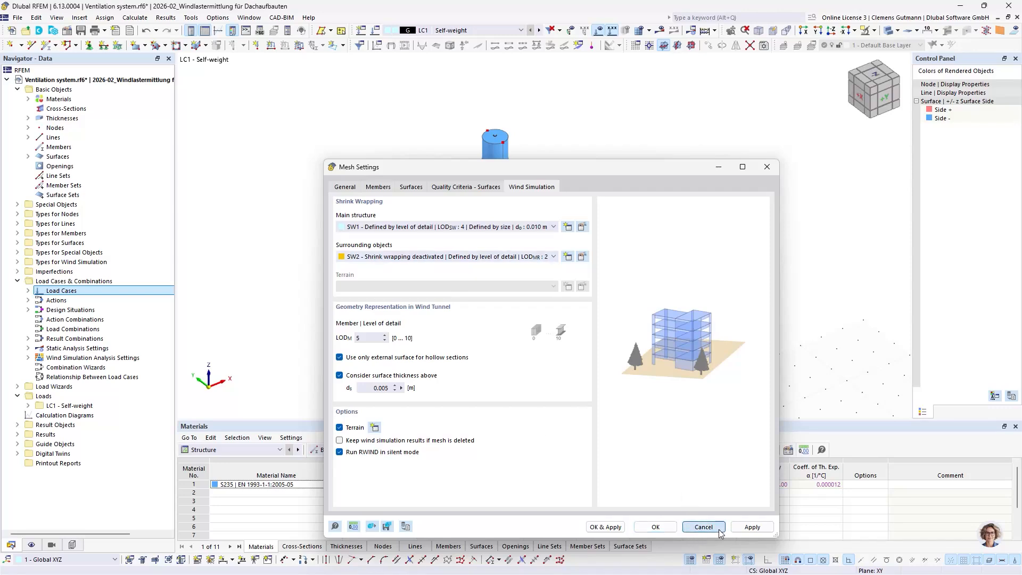
click(701, 527)
- Enable specific wind simulation settings for the top surface of the central box and open those settings
click(73, 545)
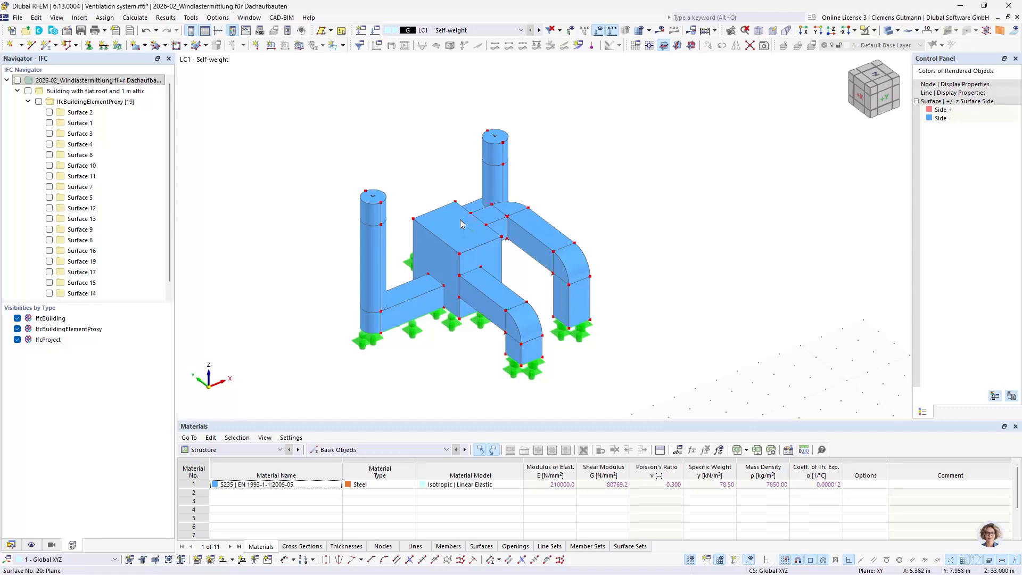
double_click(434, 228)
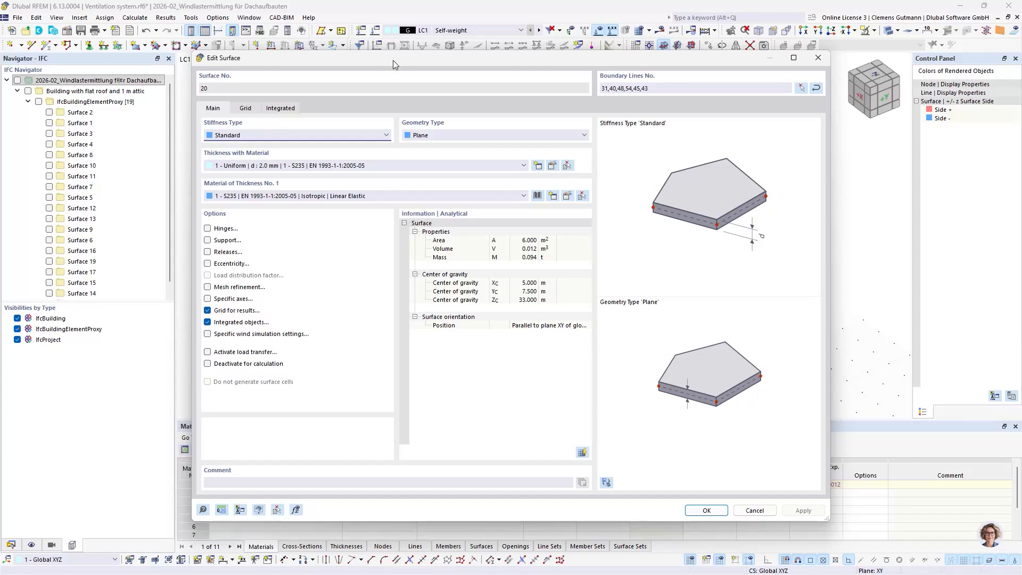
drag(393, 59, 408, 90)
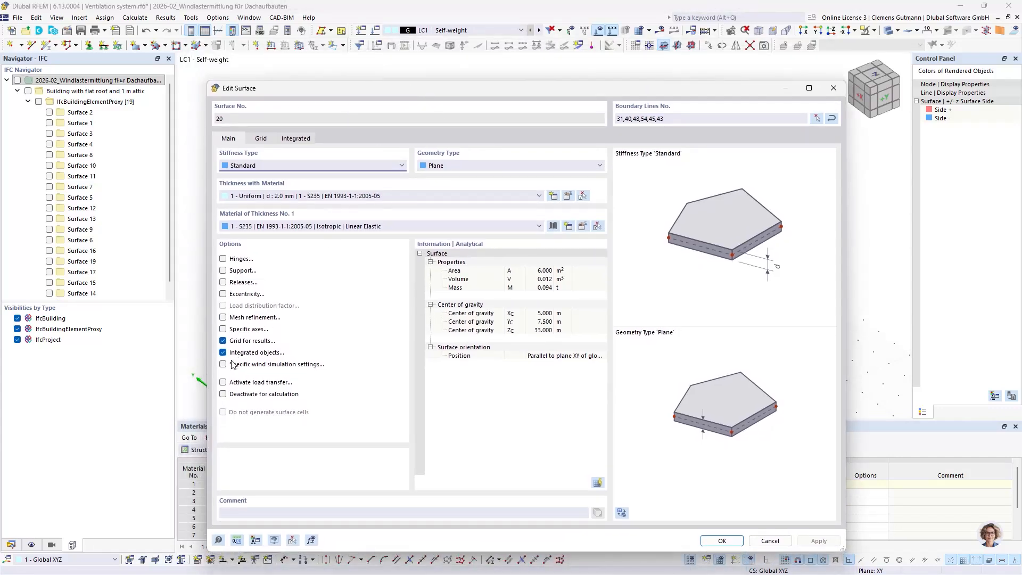
click(224, 364)
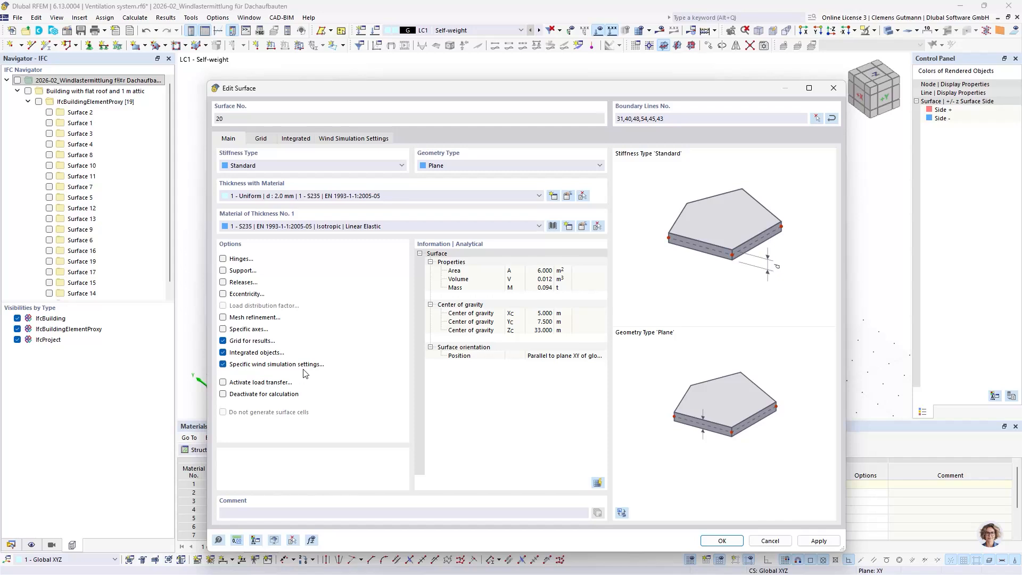
click(353, 138)
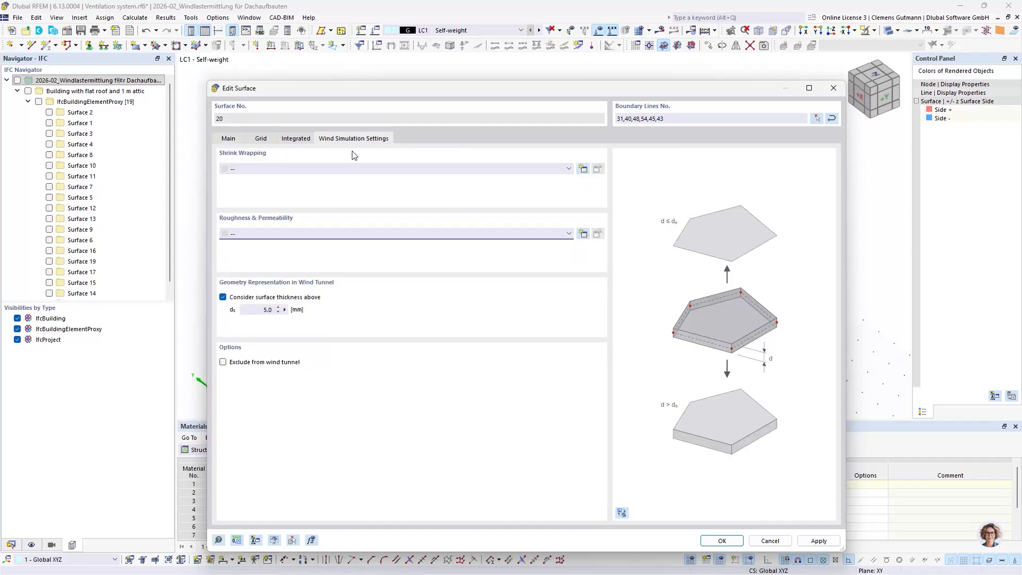
- Examine the shrink wrapping and the roughness and permeability choices available for this single surface
click(290, 169)
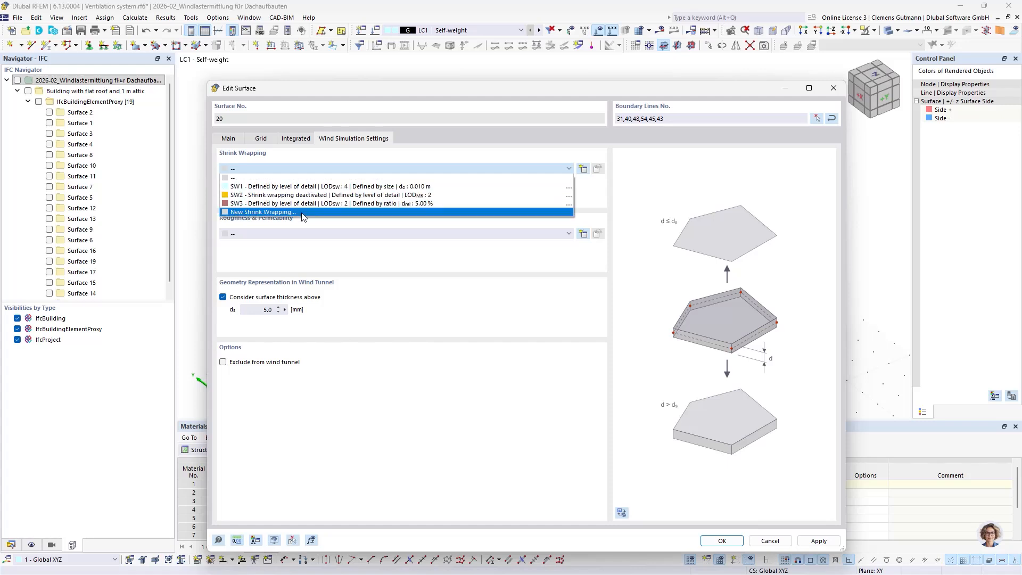
click(337, 260)
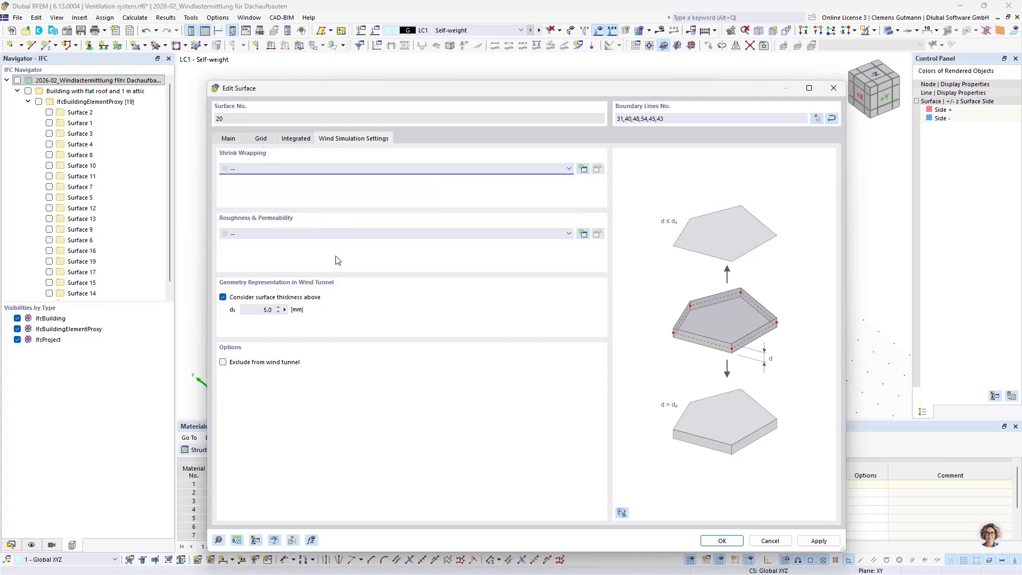
click(296, 168)
click(297, 168)
click(302, 235)
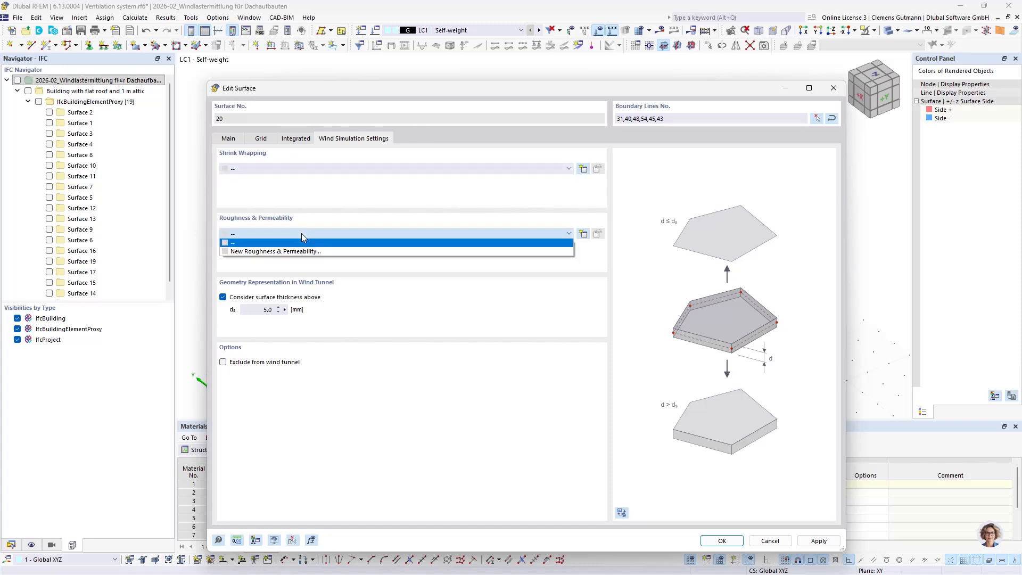
click(386, 235)
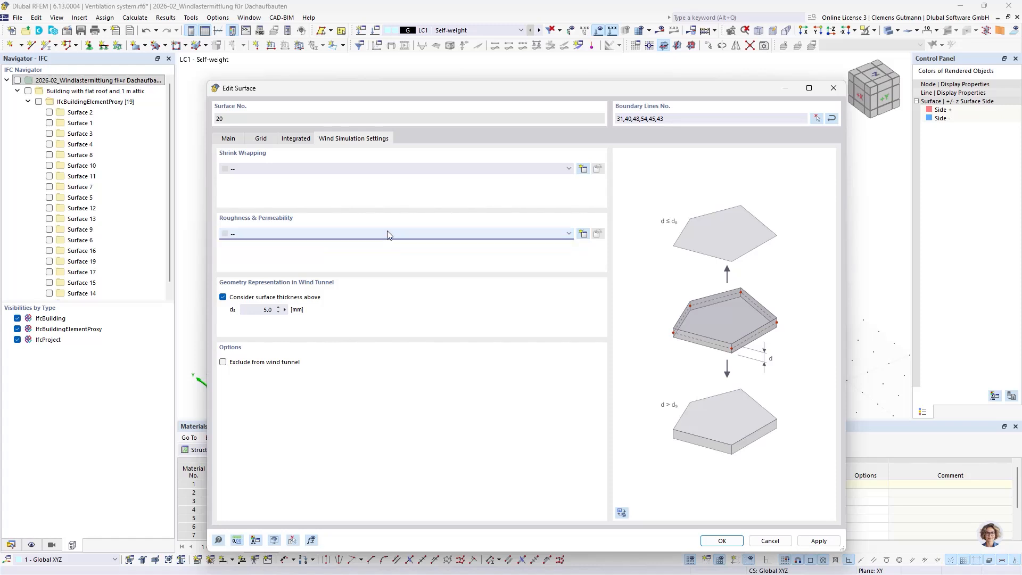
click(244, 240)
click(247, 239)
- Try excluding the surface from the wind tunnel, clear that option again and discard the surface changes
click(248, 366)
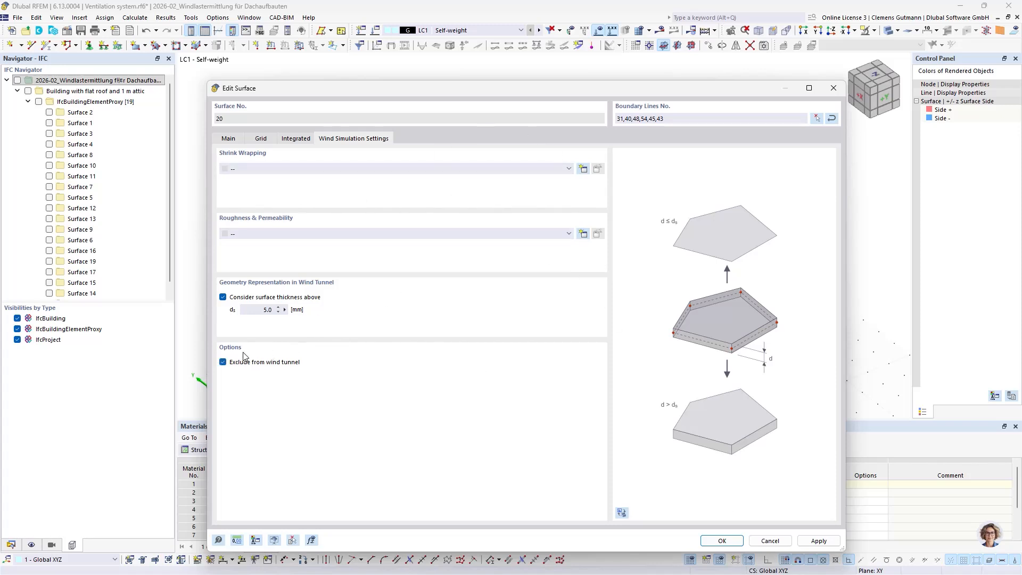
click(233, 364)
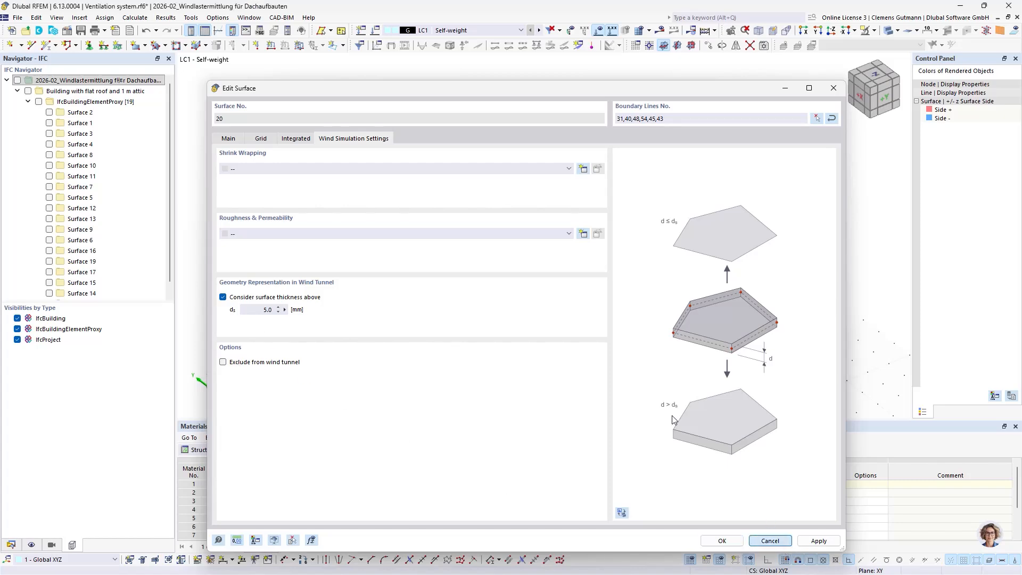
key(Escape)
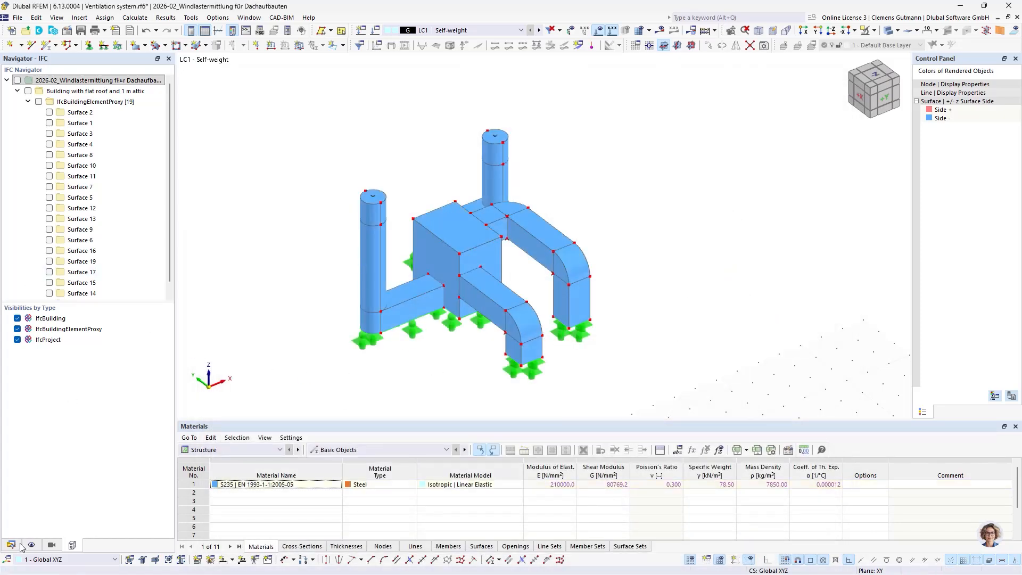
- Show all surfaces of the imported IFC building and bring the whole building with the rooftop unit into view
click(17, 80)
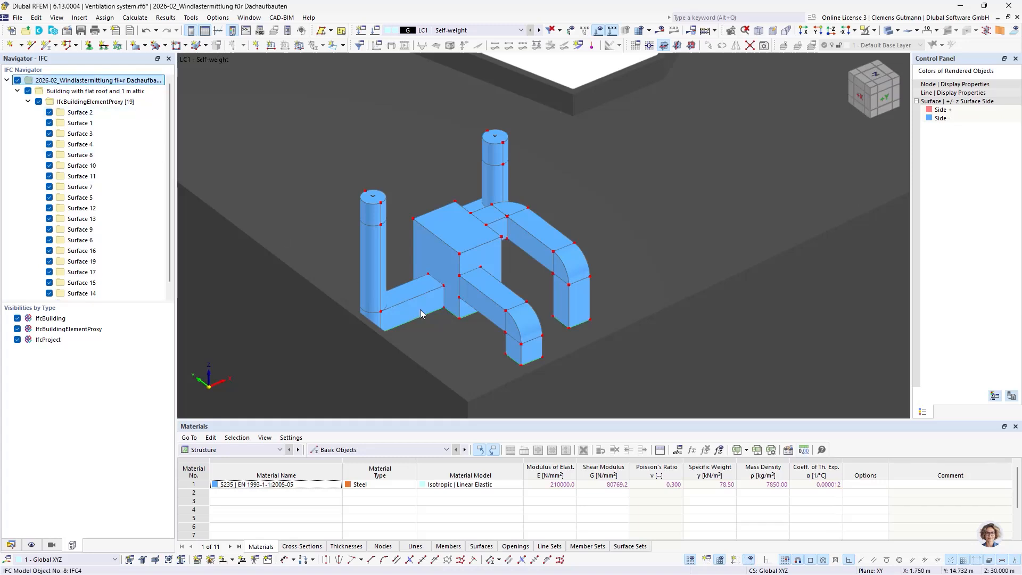
scroll(431, 317, down, 5)
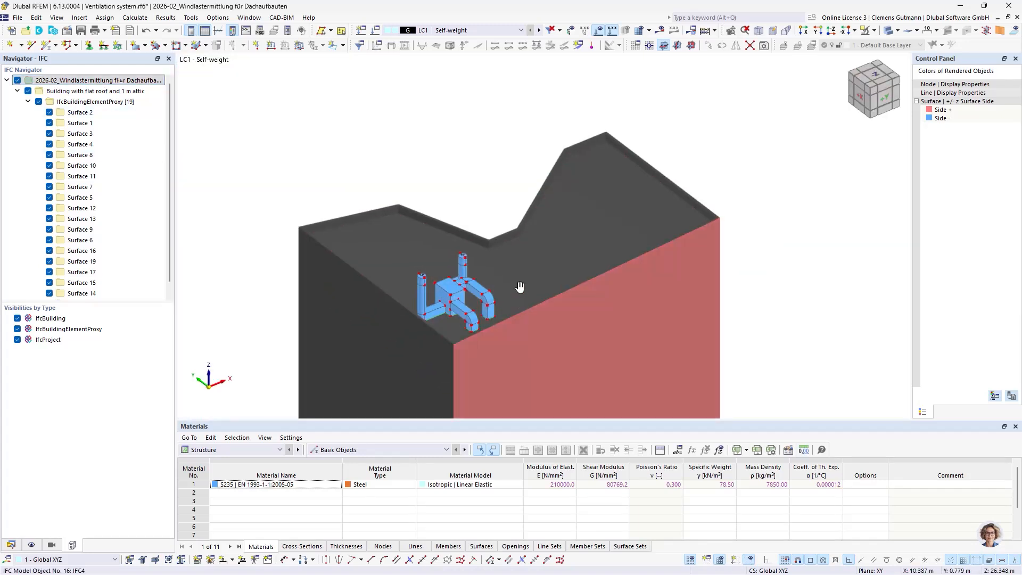
middle_drag(520, 288, 519, 214)
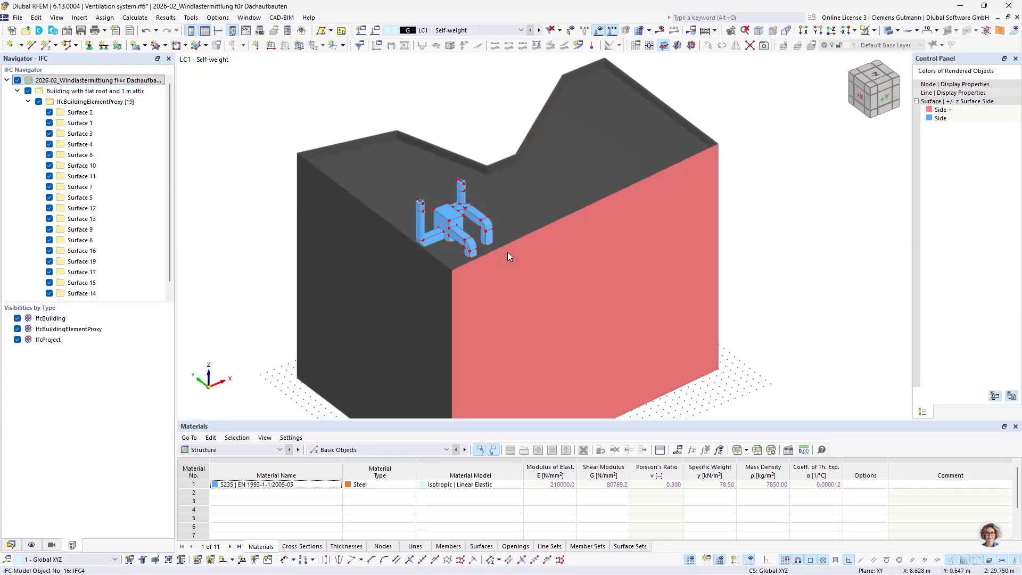
- Enable specific wind simulation settings for the IFC model "Building with flat roof and 1 m attic" and open those settings
click(281, 18)
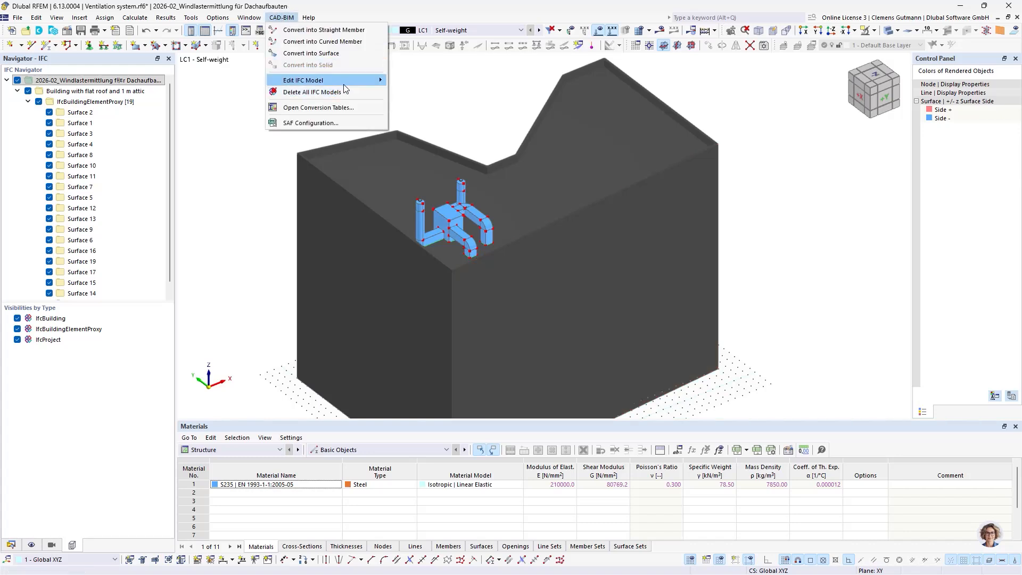
mouse_move(352, 81)
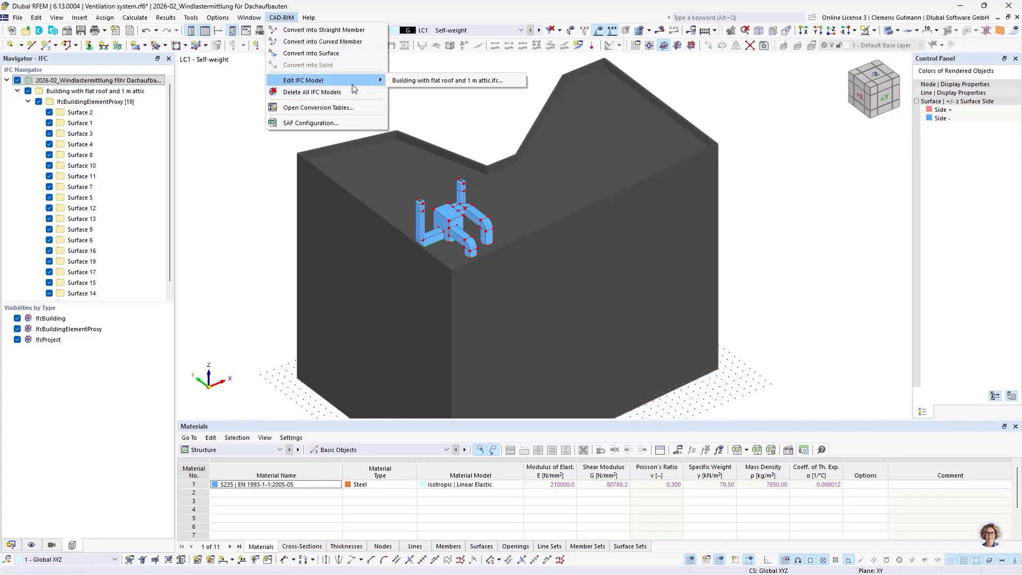
click(413, 82)
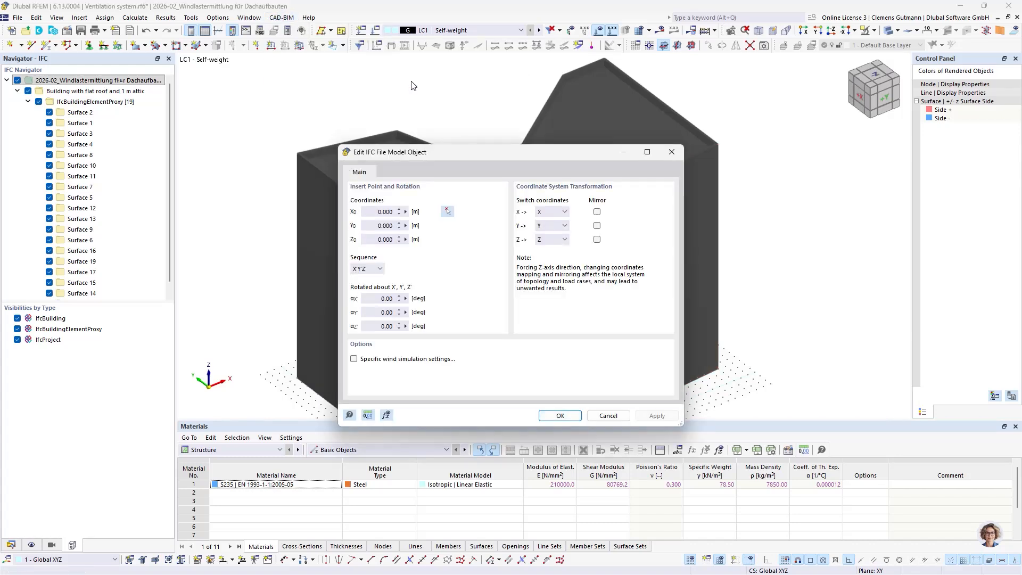
click(354, 359)
click(401, 173)
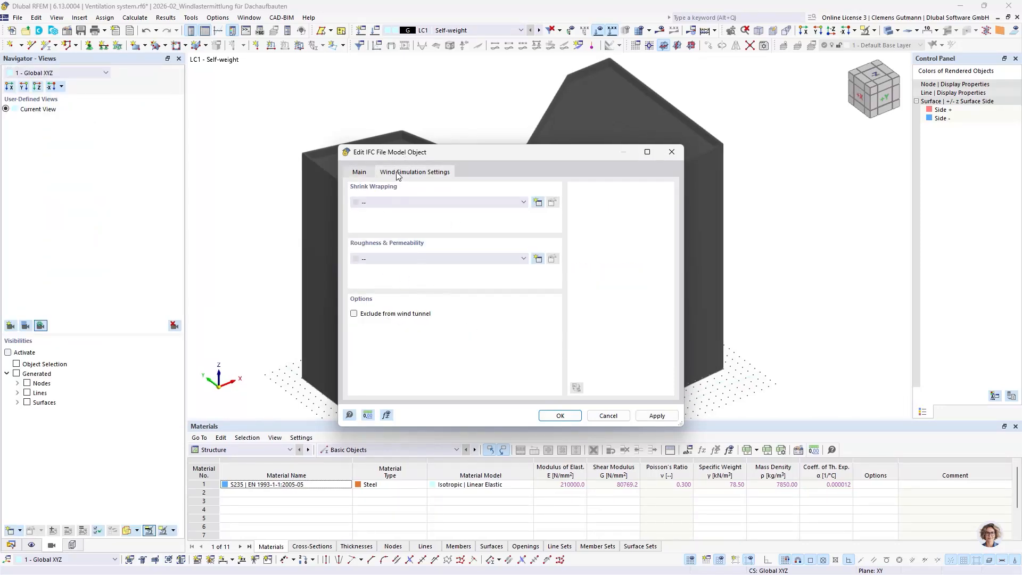
- Return to the main settings of the IFC file model object and discard the changes made to it
click(370, 175)
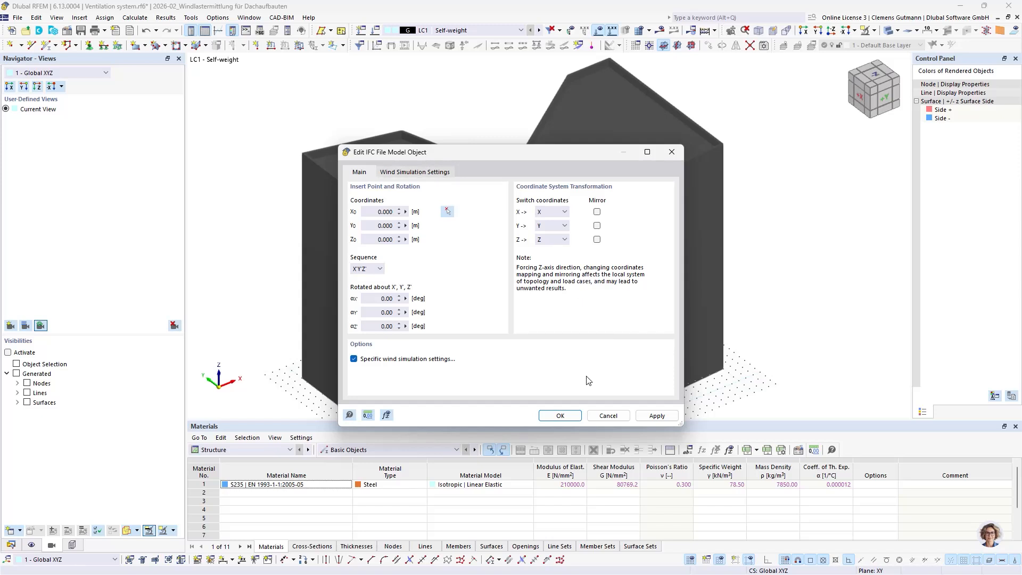
click(596, 413)
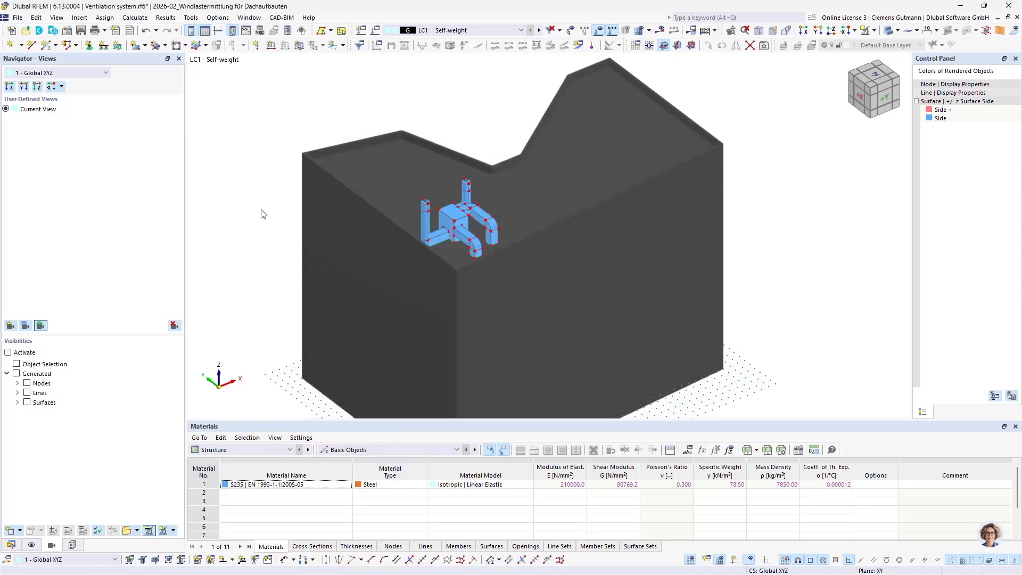
- Create a wind simulation load wizard using WA1, the EN 1991 wind profile and uniform wind directions from 0° to 360° in 10° steps
click(11, 544)
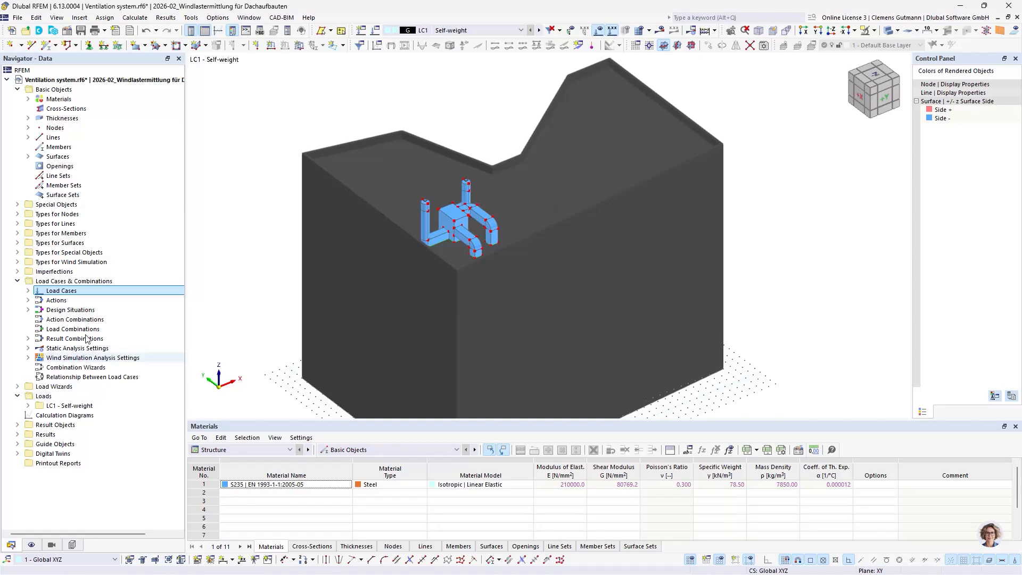
click(17, 386)
right_click(53, 459)
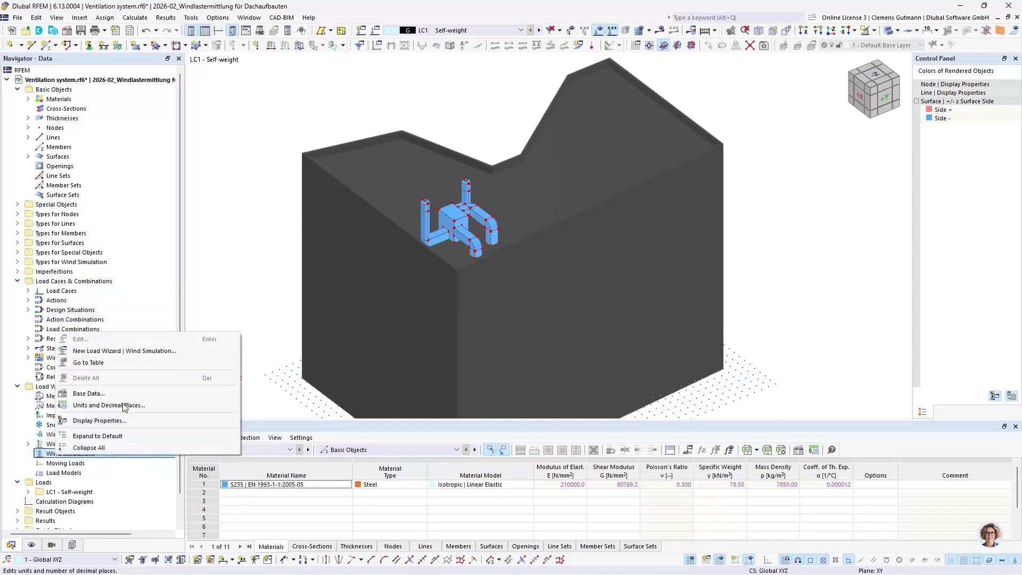
click(126, 353)
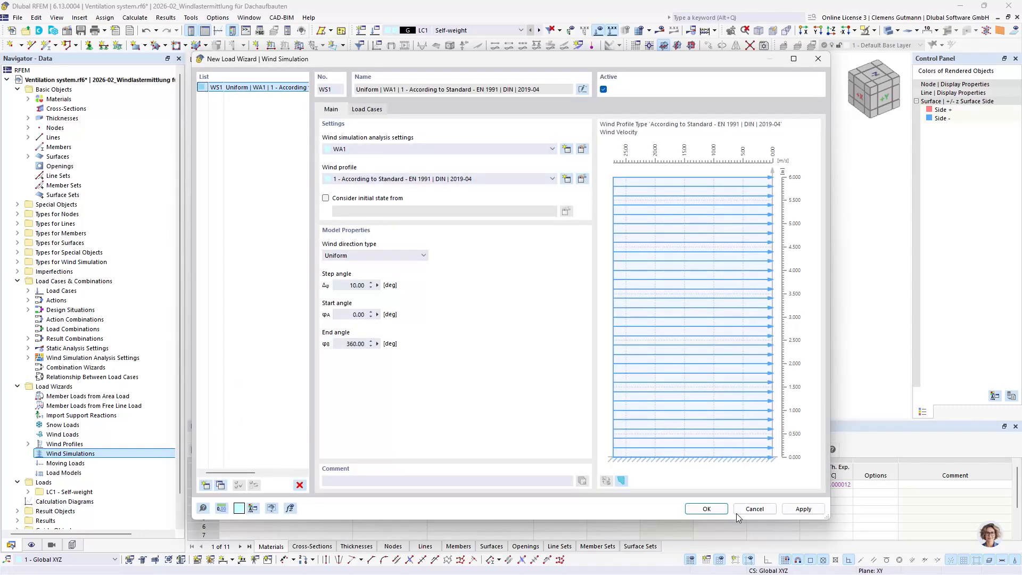
click(706, 509)
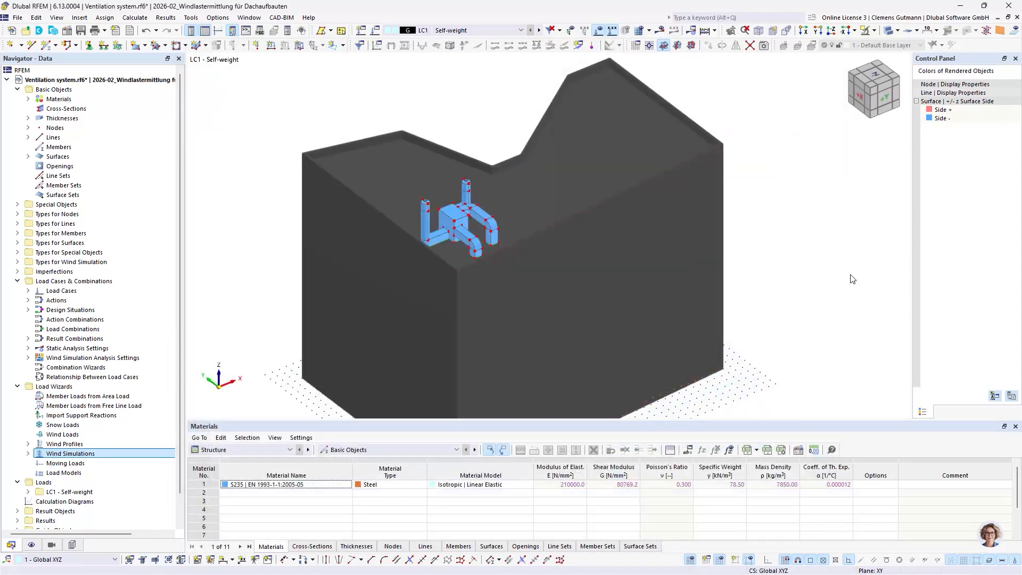
- Display the generated wind load case LC18 - WS1: 0.00 deg on the model
scroll(537, 270, down, 5)
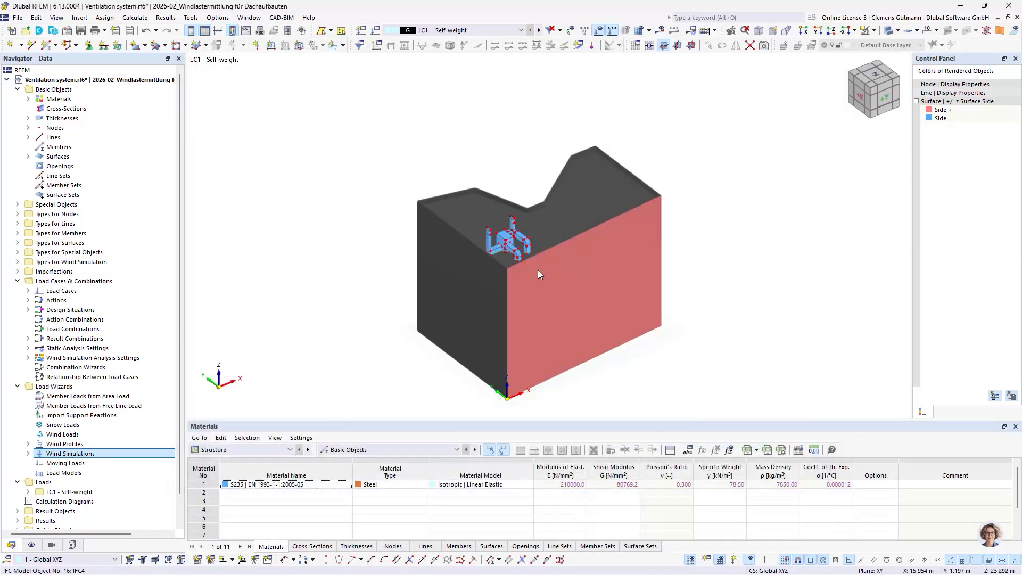
click(538, 30)
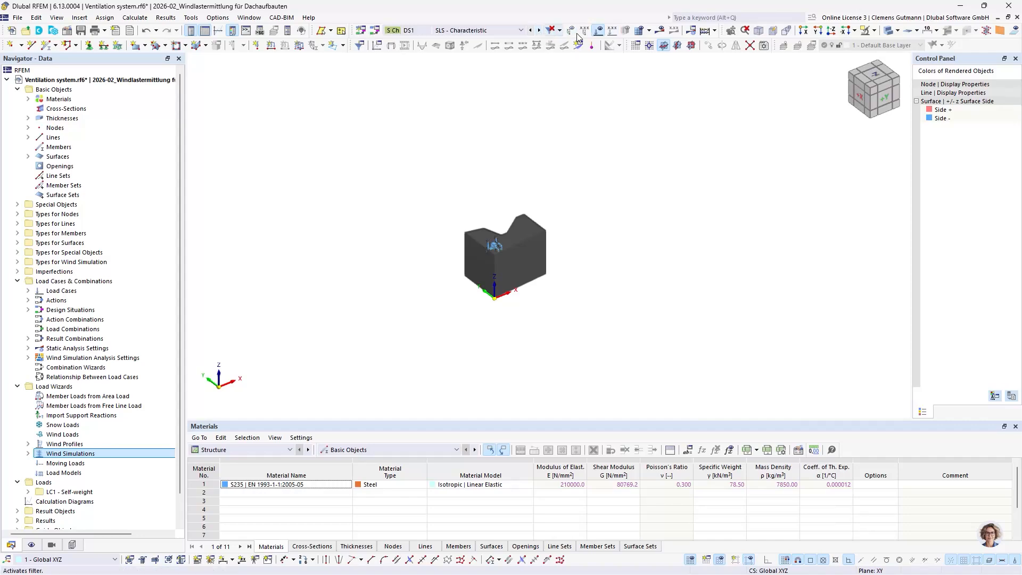
click(457, 31)
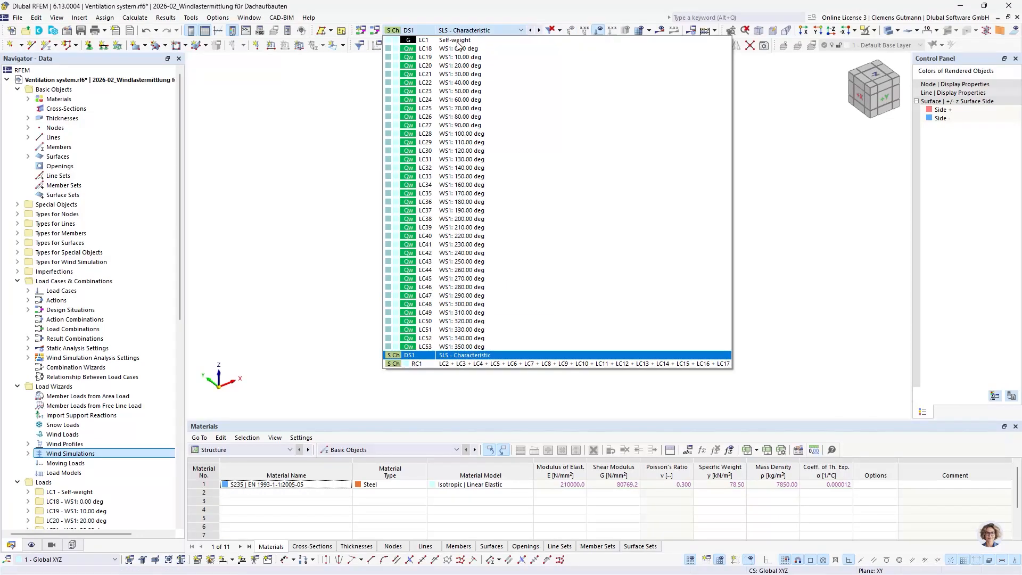
click(458, 44)
- Examine the inflow wind profile and the wind tunnel boundary around the rooftop unit and the building
scroll(576, 251, up, 5)
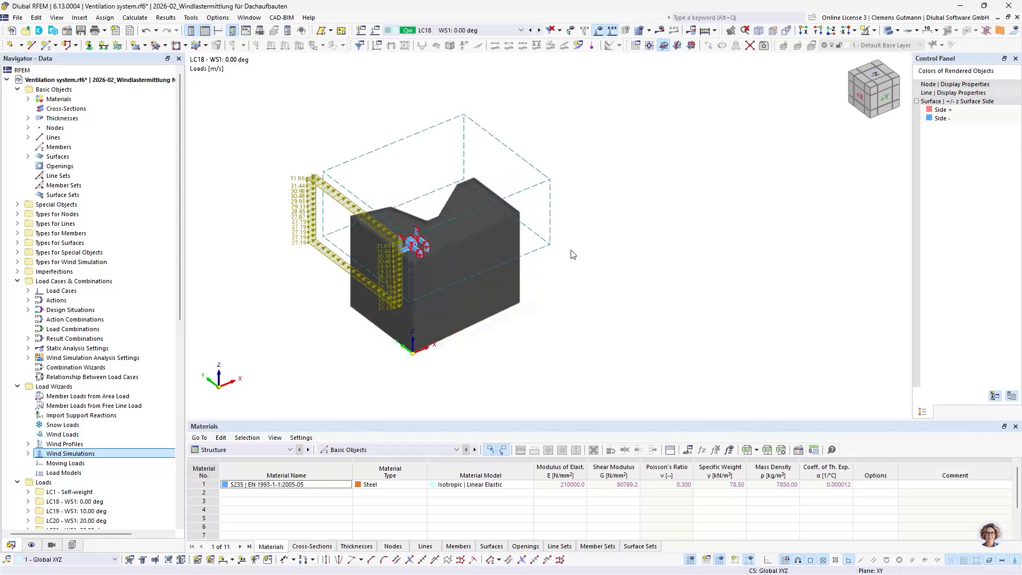
scroll(382, 216, up, 6)
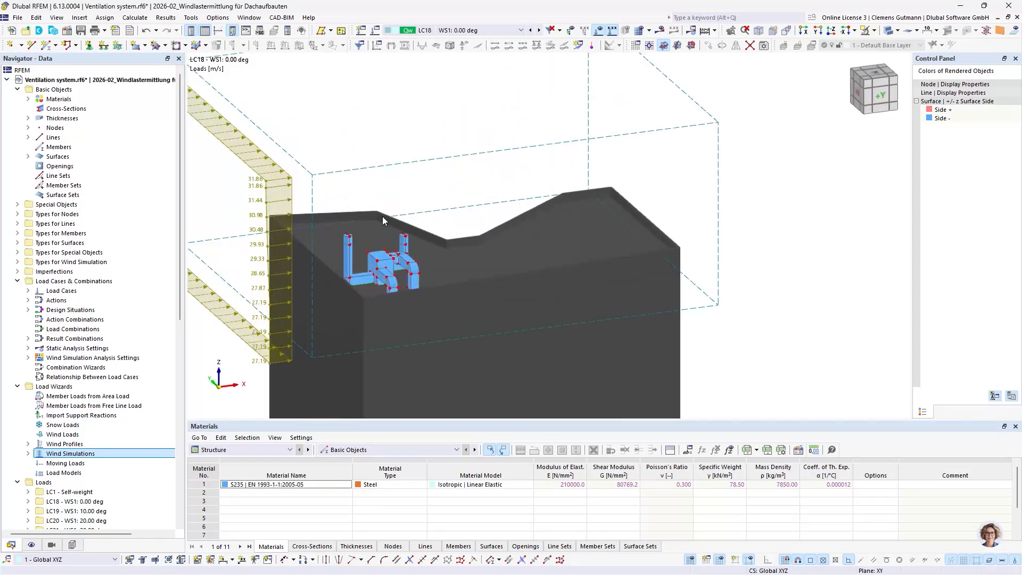
ctrl+middle_drag(403, 215, 392, 228)
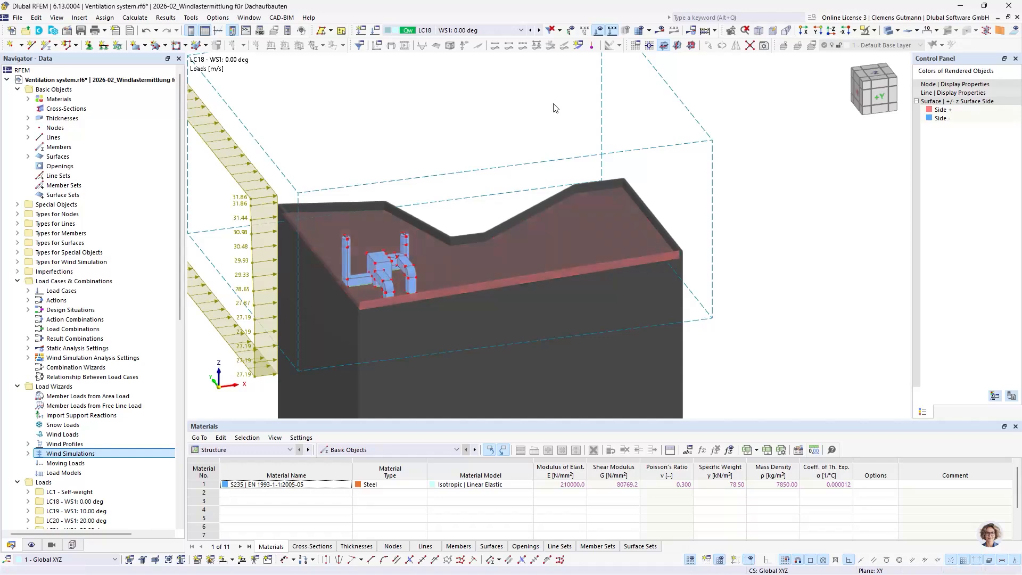
scroll(468, 276, down, 3)
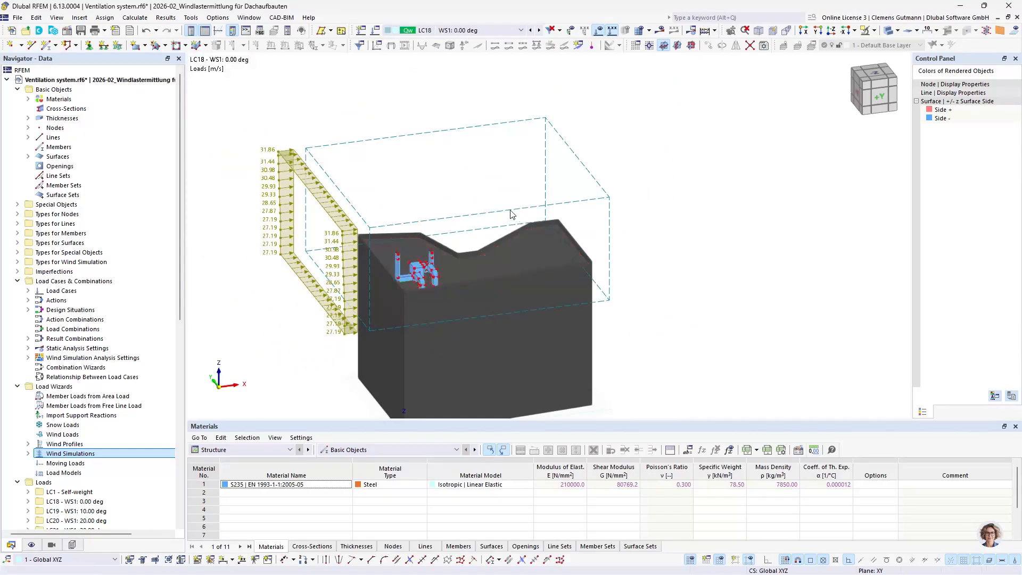
scroll(424, 188, up, 2)
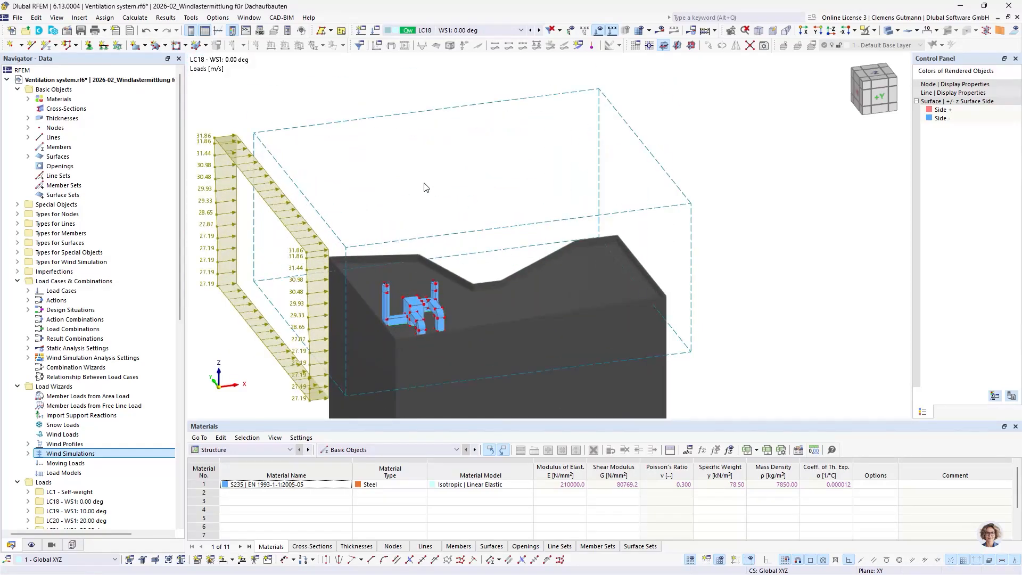
mouse_move(425, 188)
ctrl+middle_down()
mouse_move(385, 160)
mouse_move(424, 170)
mouse_move(433, 189)
ctrl+middle_up()
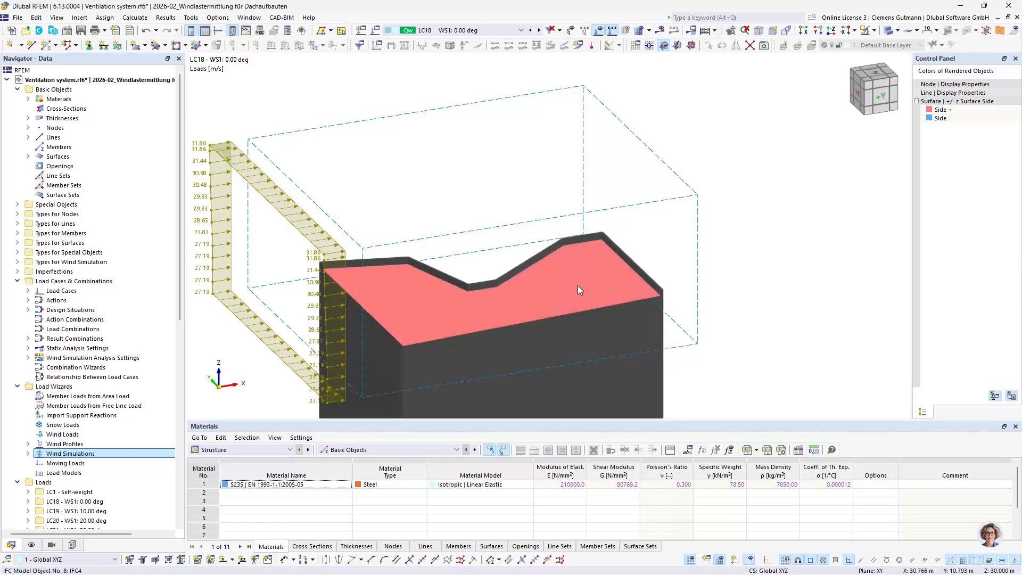
click(490, 286)
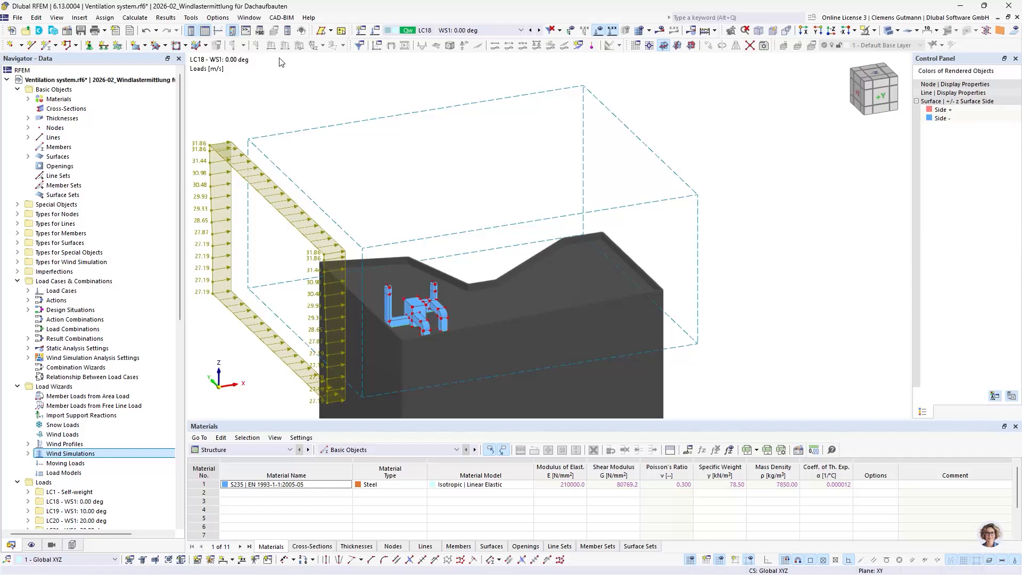
- Try defining the terrain as an IFC file model object in the model's base data, and discard the change
click(67, 32)
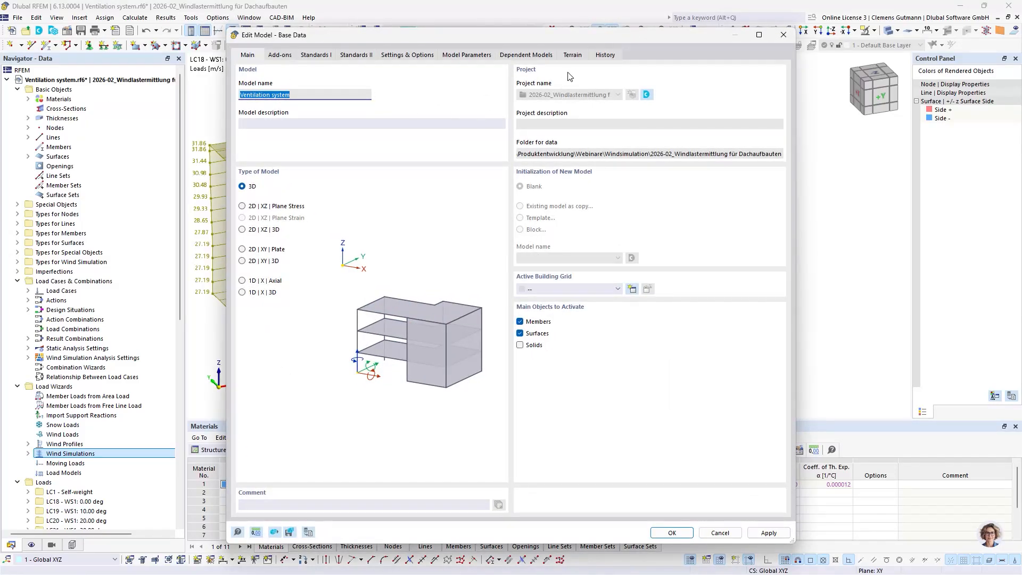
click(570, 55)
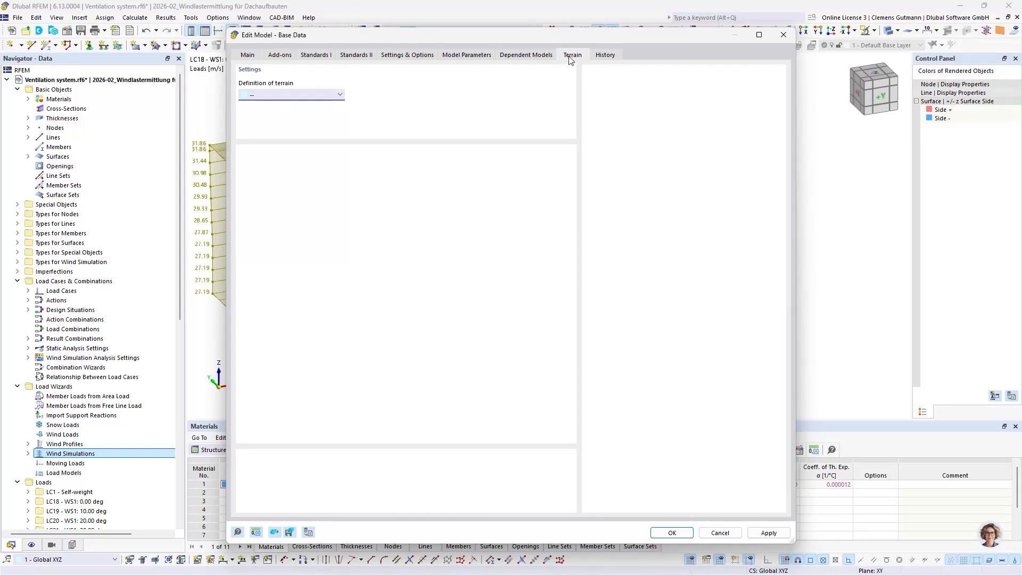
click(328, 101)
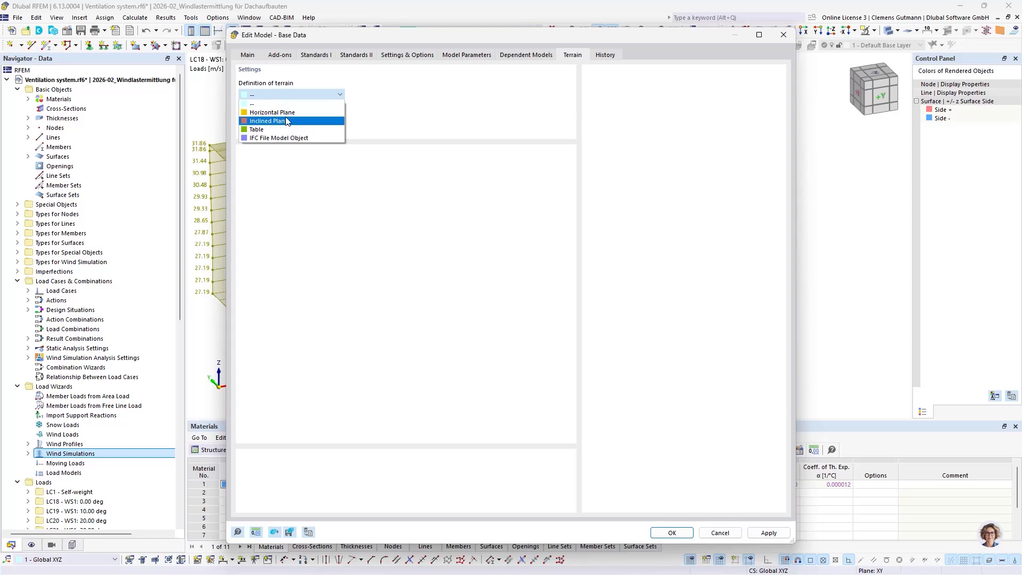
click(283, 138)
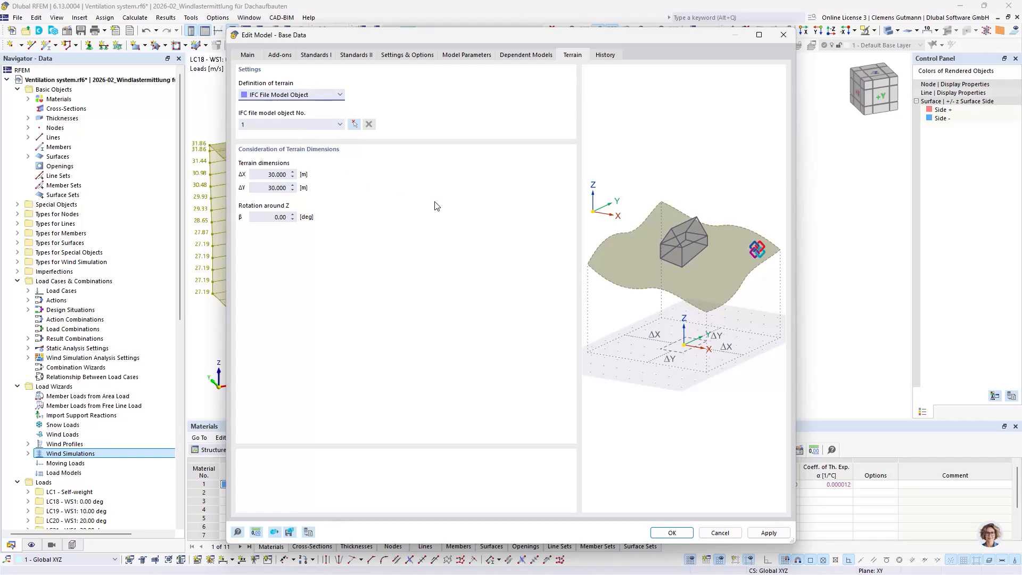
click(719, 532)
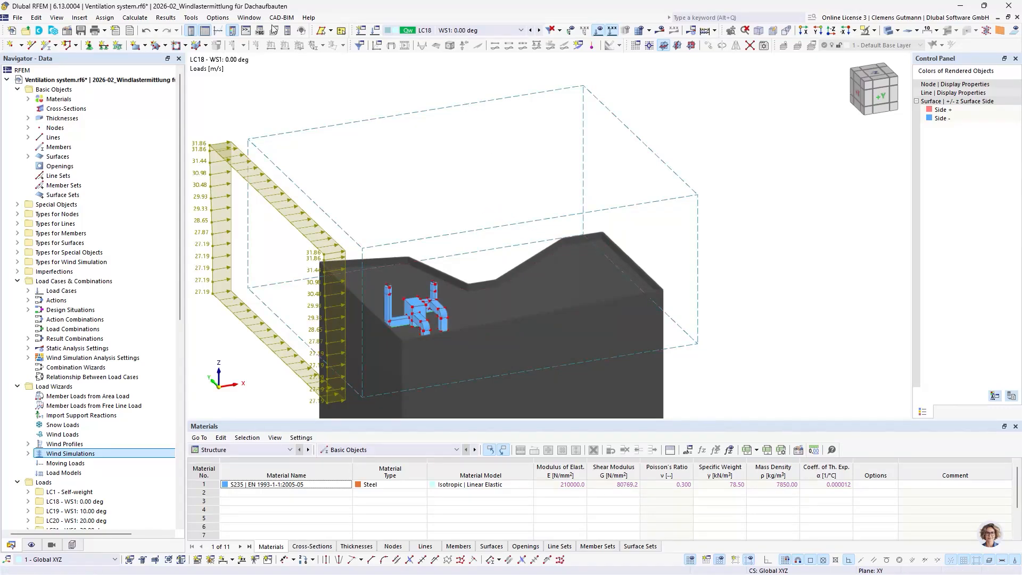
- Open the wind load case LC18 - WS1: 0.00 deg in RWIND
scroll(376, 149, up, 2)
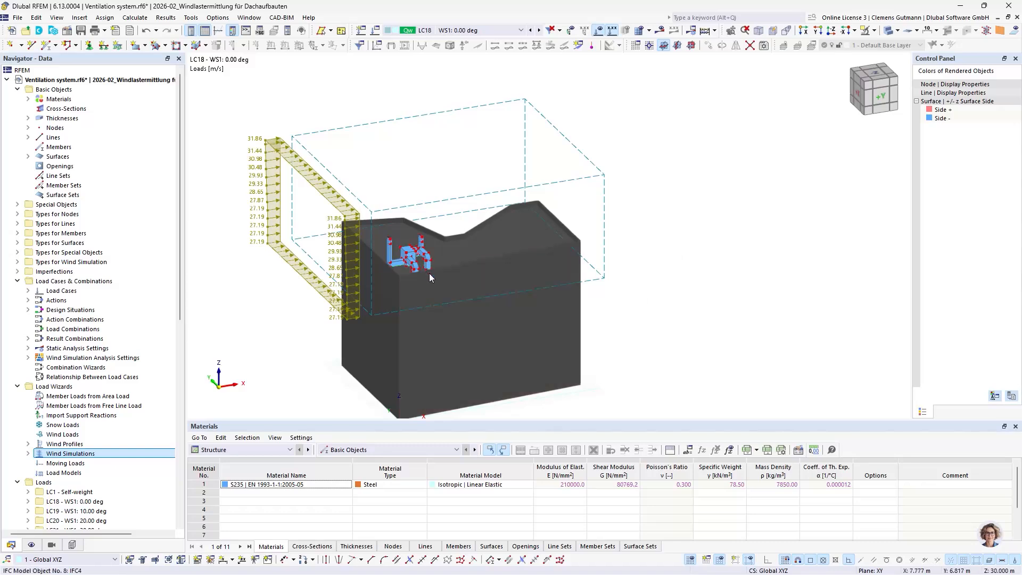
click(165, 18)
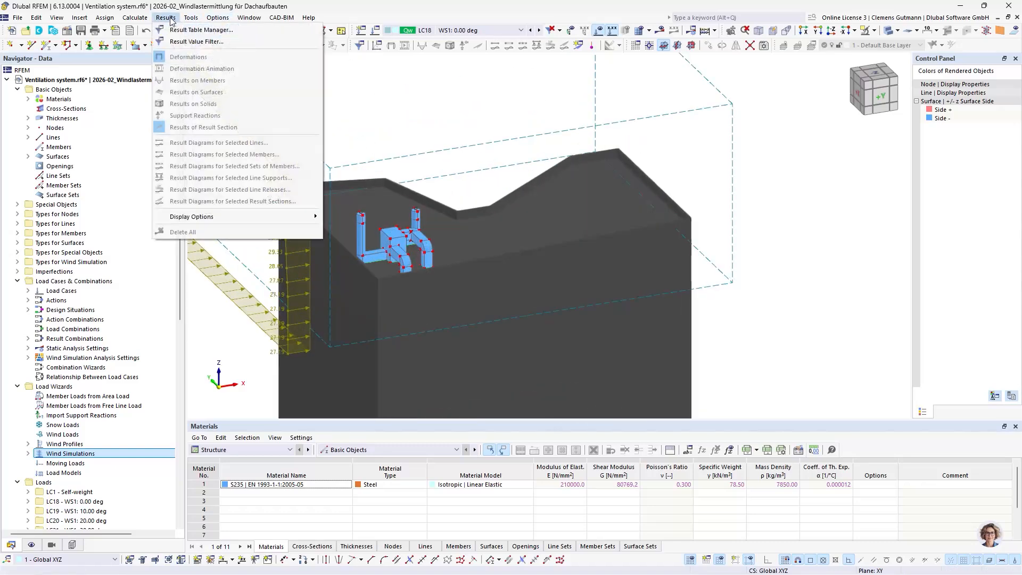
mouse_move(139, 22)
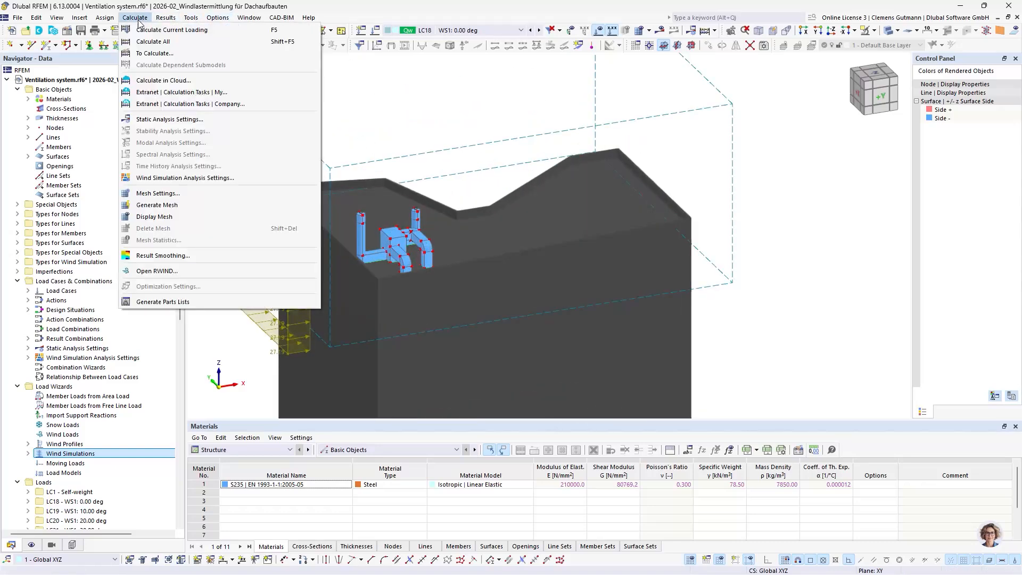
click(179, 272)
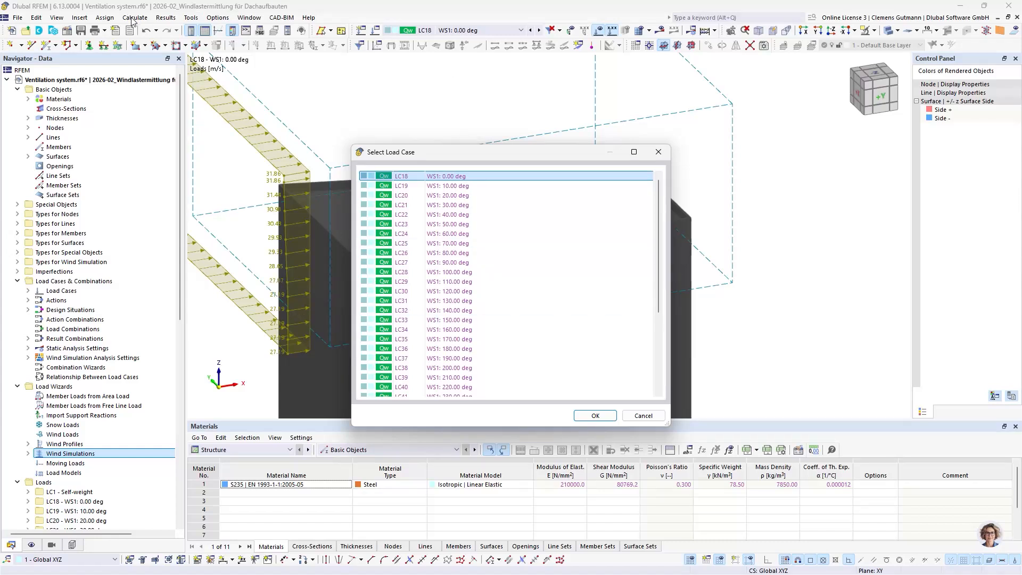
drag(421, 157, 415, 122)
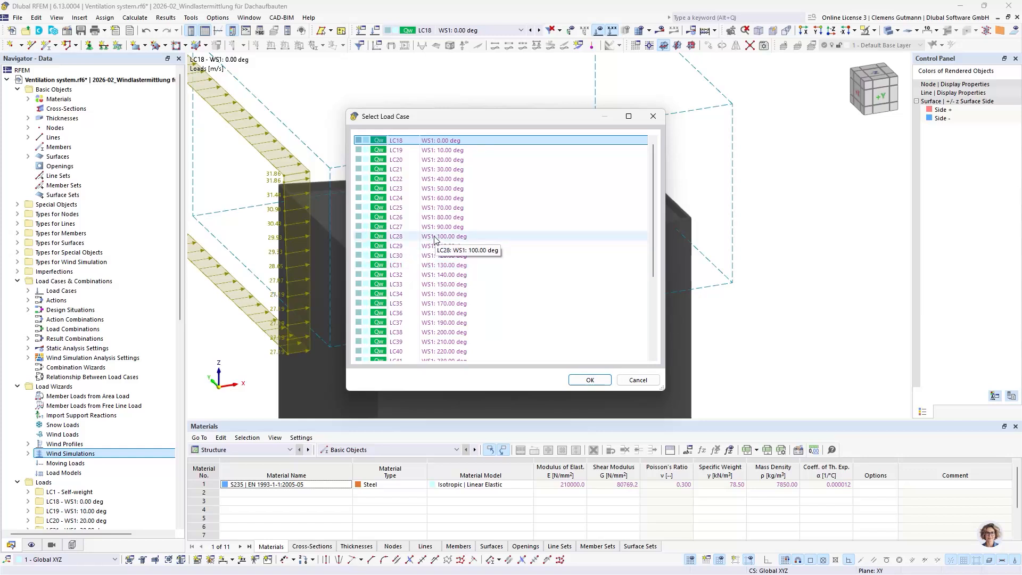
drag(473, 119, 566, 106)
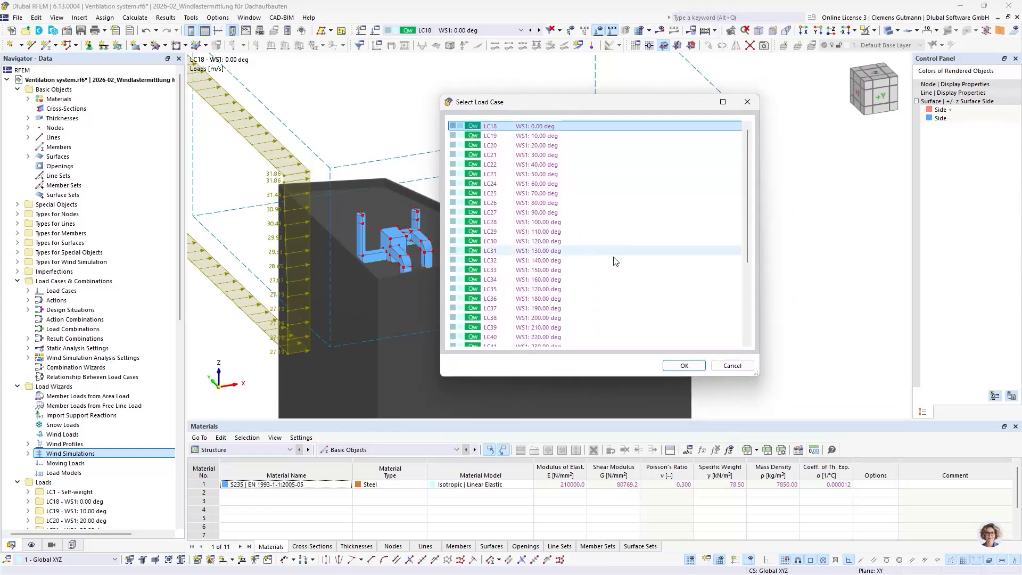
click(535, 145)
click(535, 127)
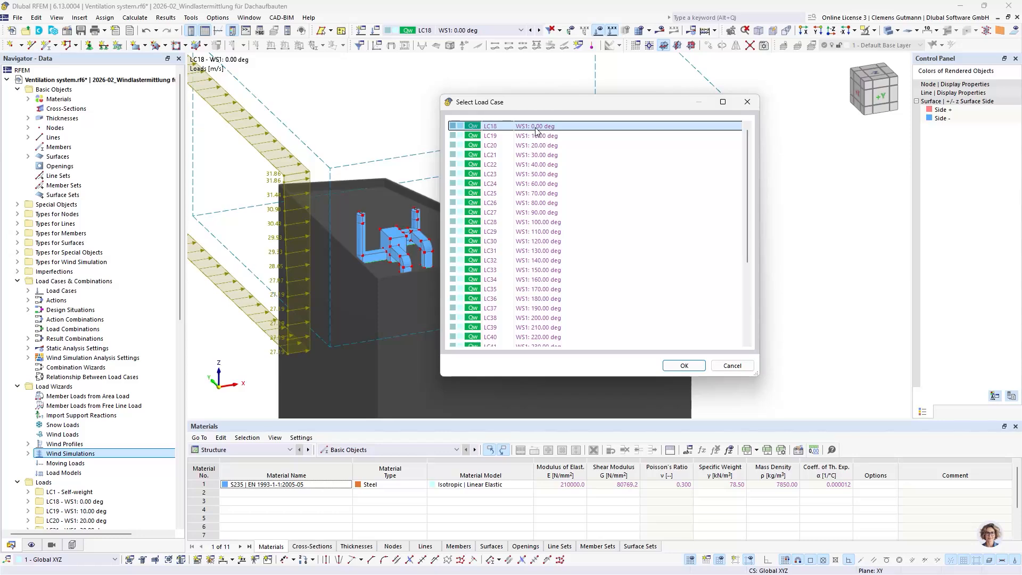
click(686, 364)
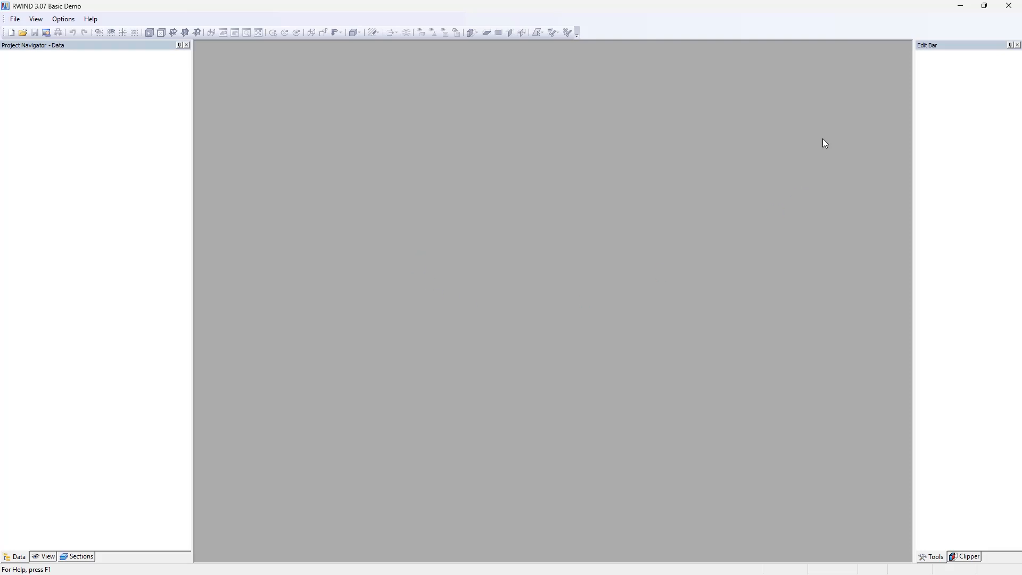
- Choose an available RWIND Pro online license and confirm it
click(438, 221)
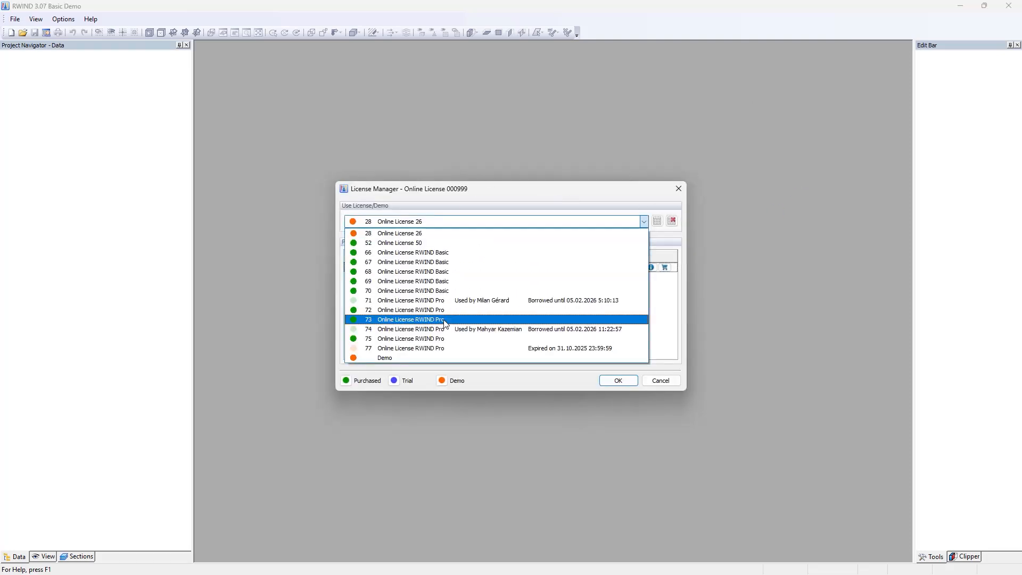
click(532, 315)
click(631, 384)
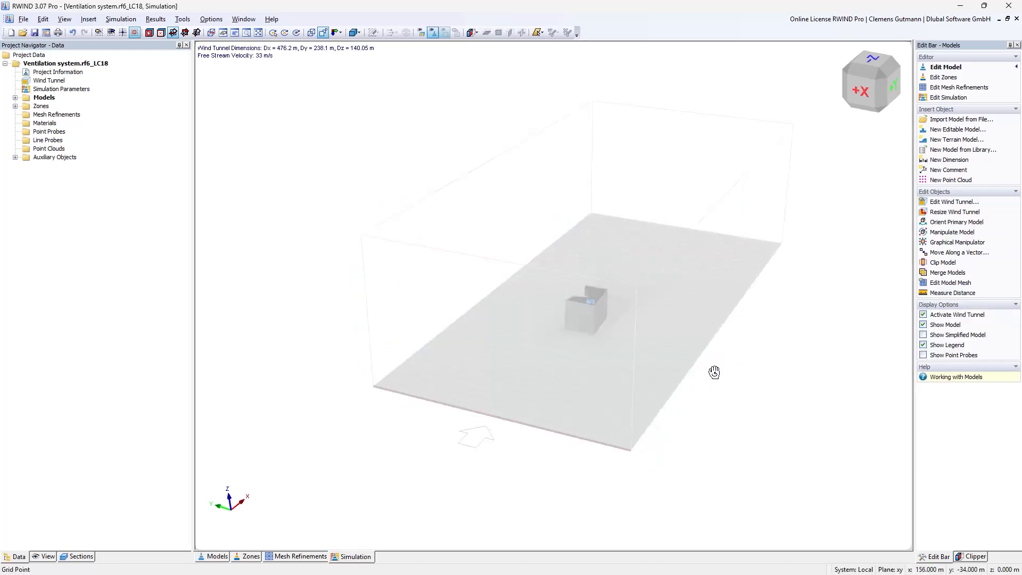
- Inspect the wind tunnel around the building and turn on the display of the simplified model
ctrl+middle_drag(714, 372, 515, 390)
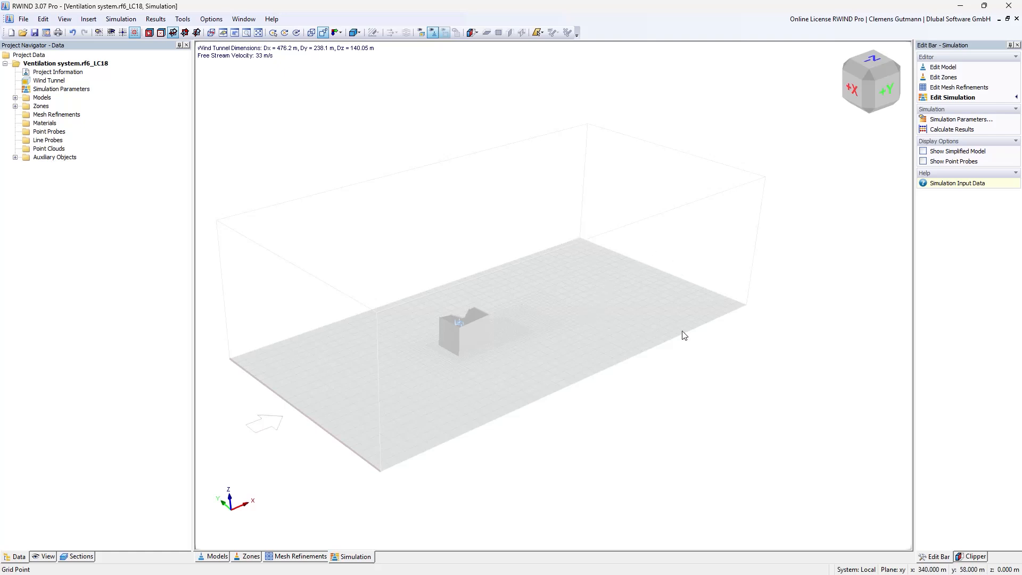
scroll(573, 375, down, 2)
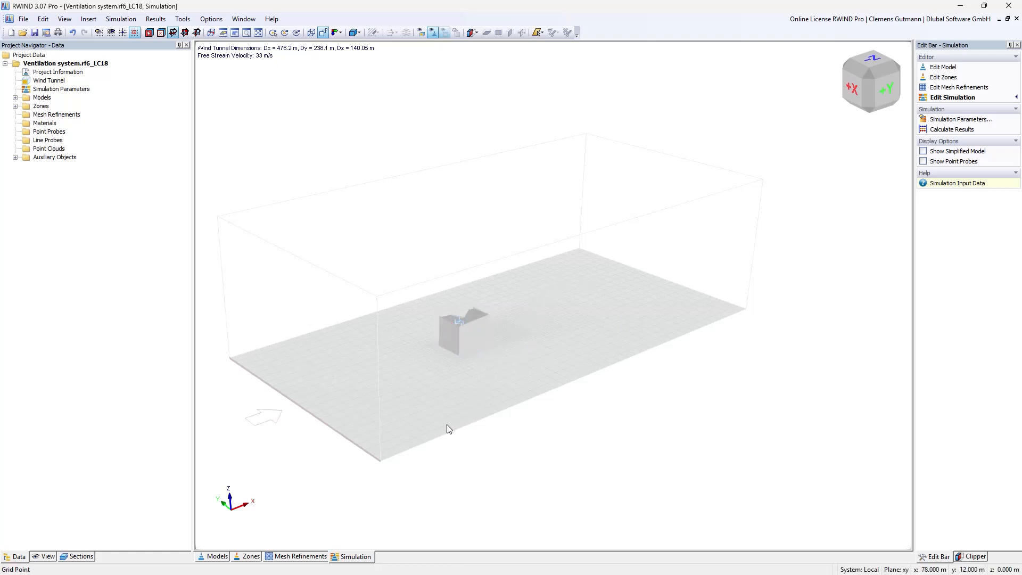
ctrl+middle_drag(448, 427, 417, 431)
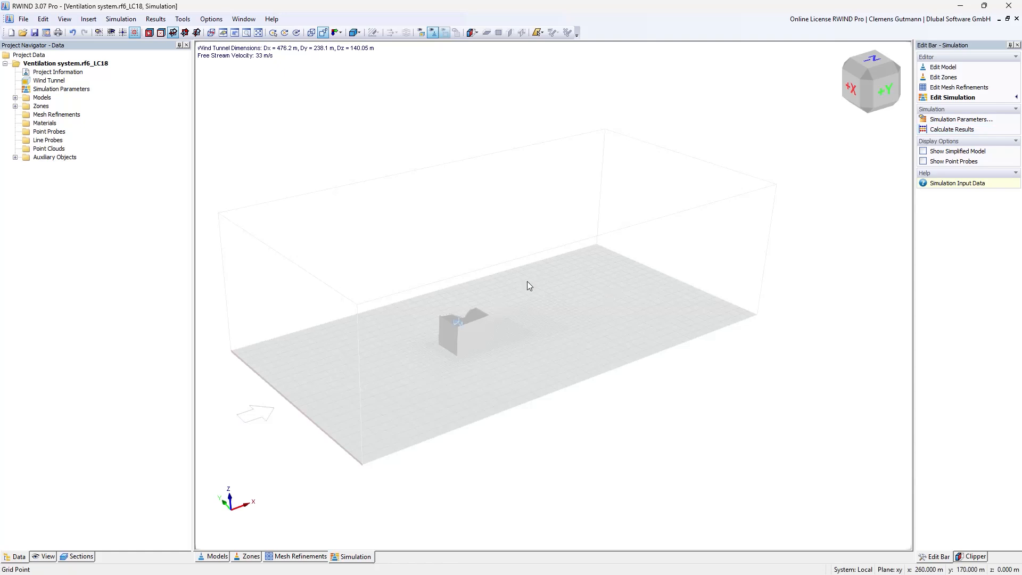
click(935, 156)
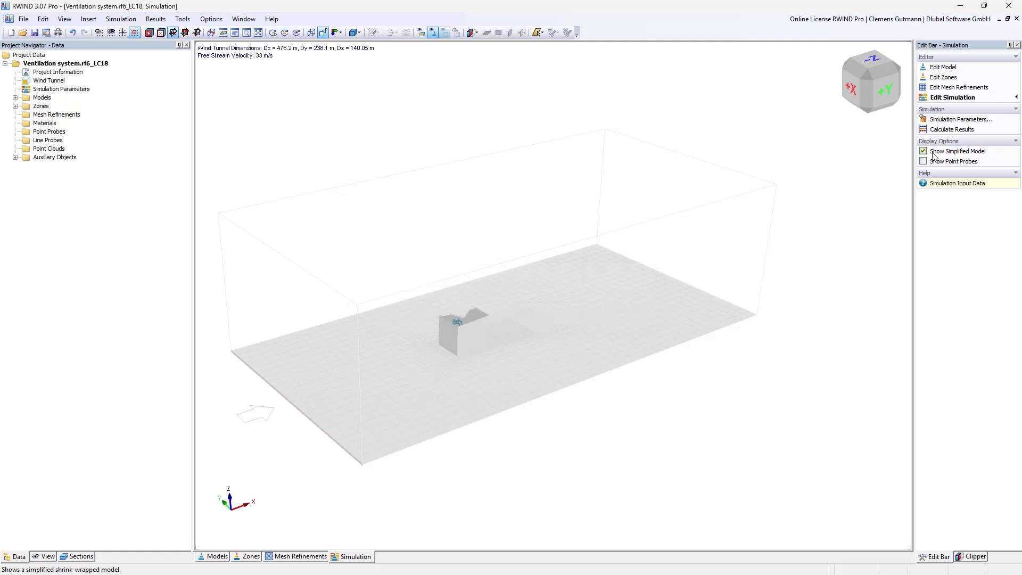
- Compare the ventilation system's simplified mesh with its original geometry by toggling the simplified model display off and back on
scroll(471, 356, up, 5)
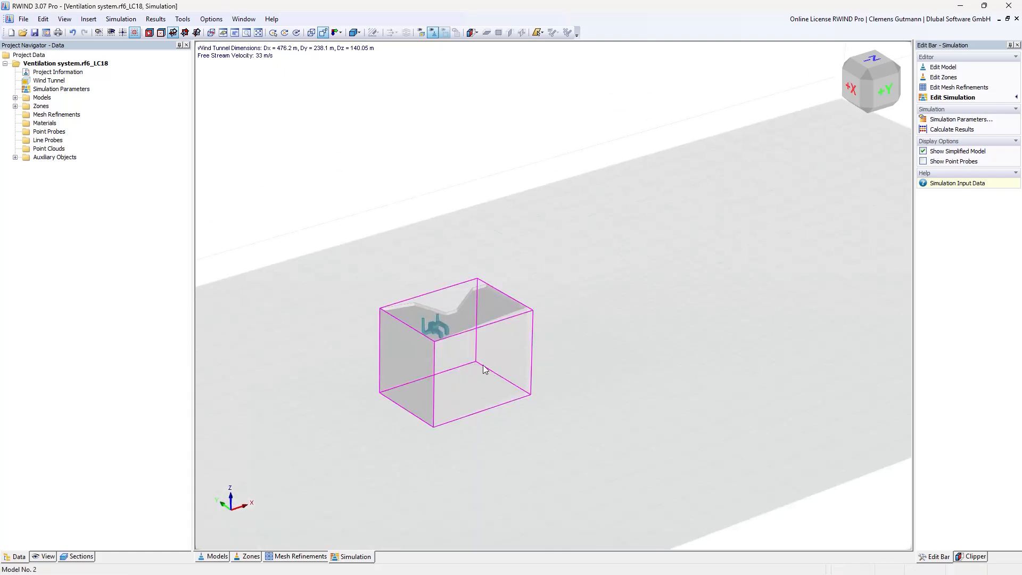
scroll(430, 349, up, 10)
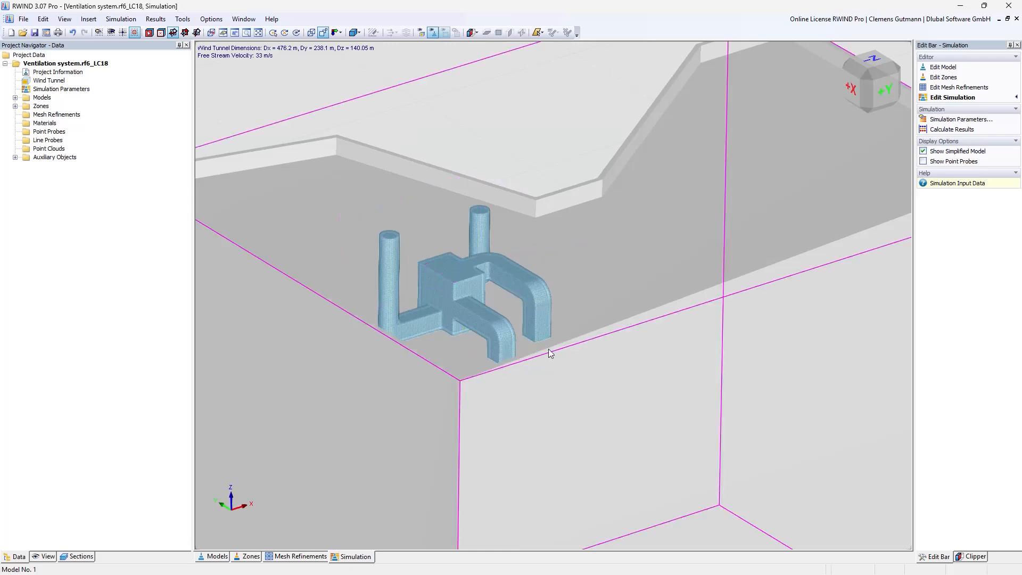
scroll(548, 349, up, 5)
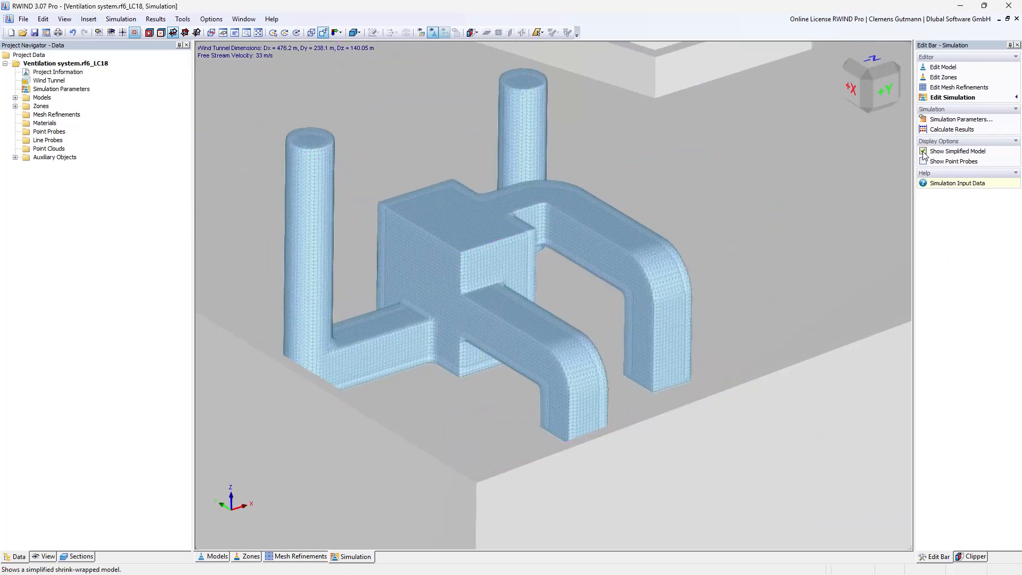
click(922, 152)
scroll(460, 253, up, 6)
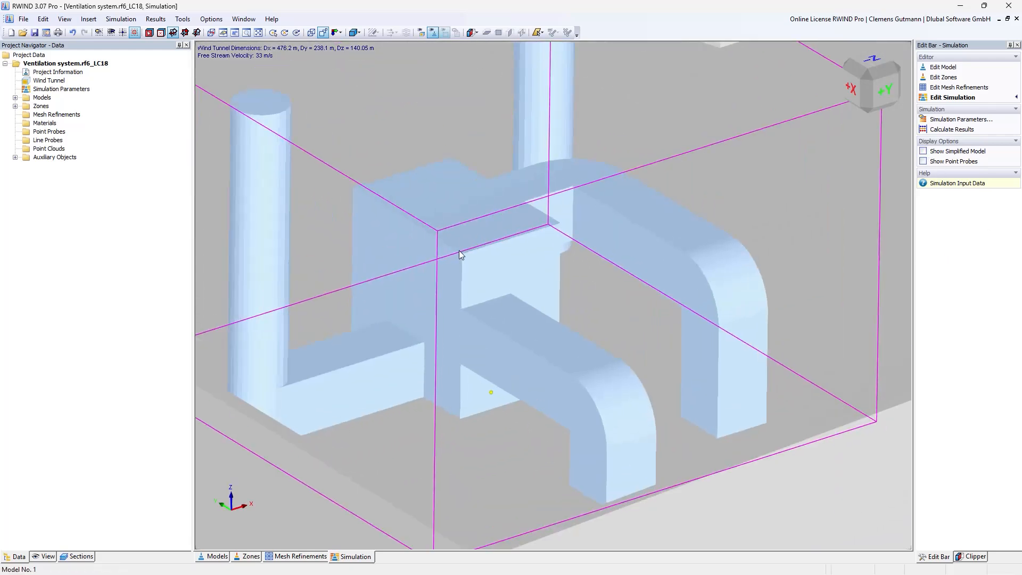
scroll(469, 297, down, 8)
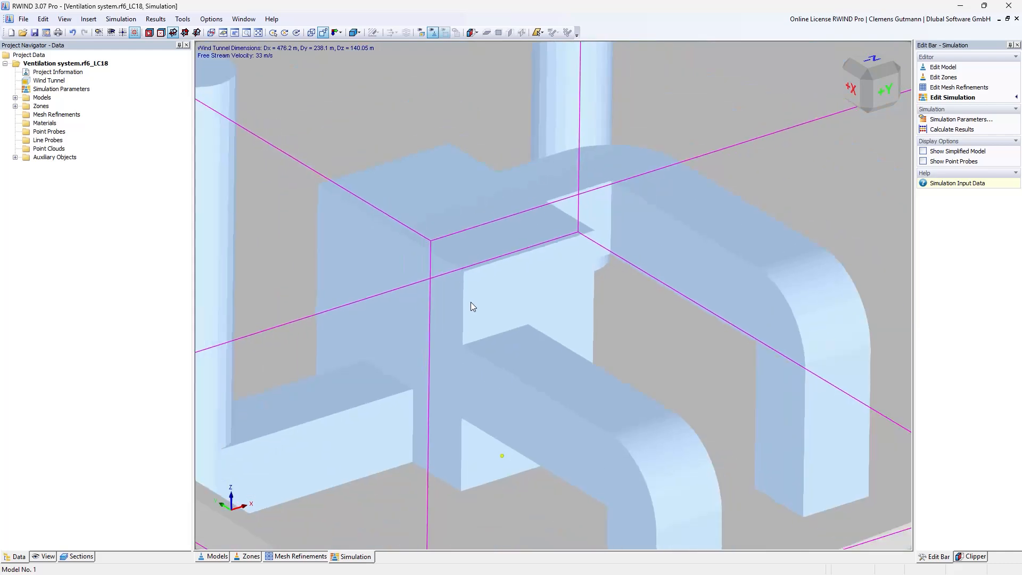
click(924, 152)
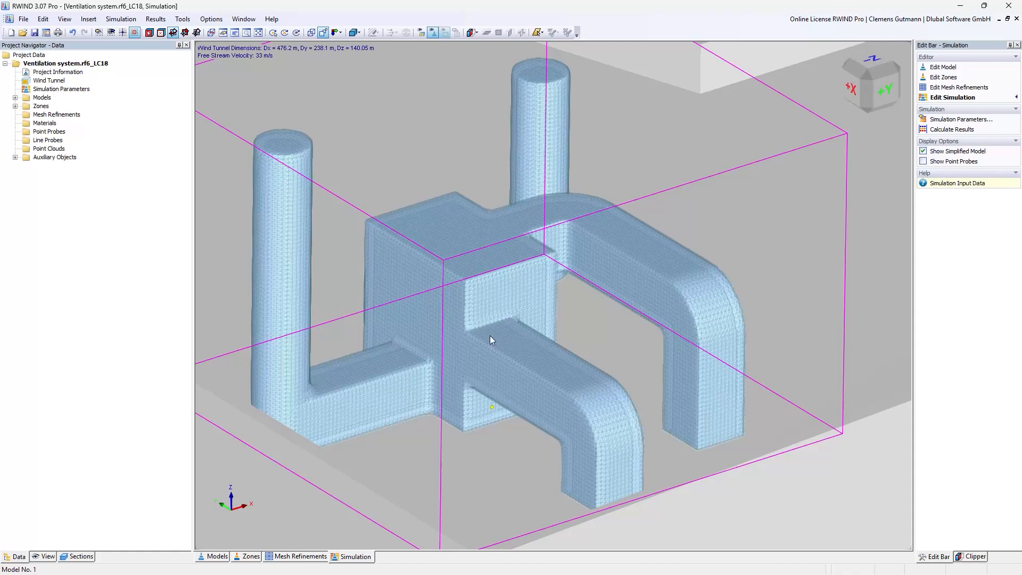
scroll(473, 335, up, 5)
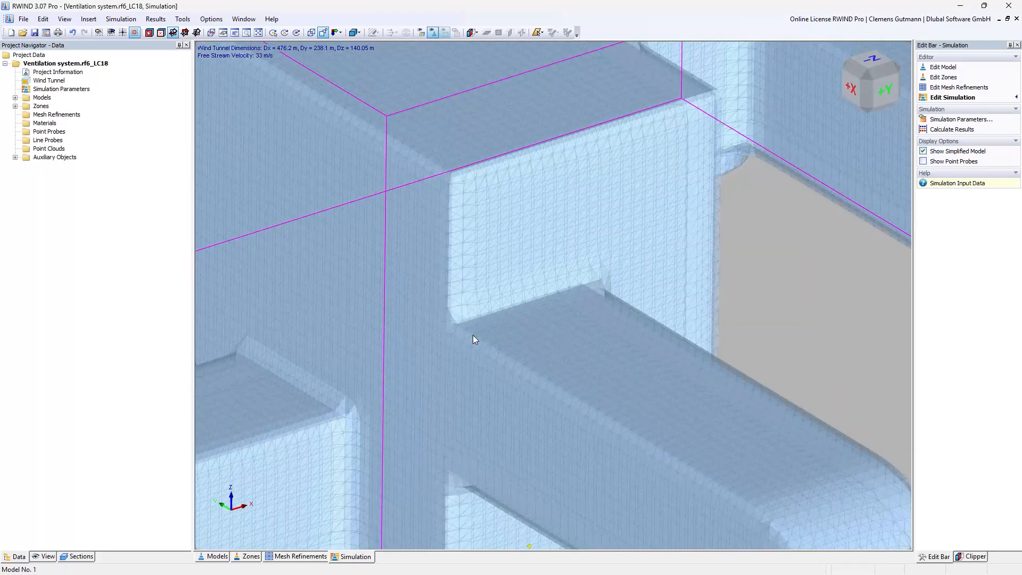
scroll(468, 331, down, 5)
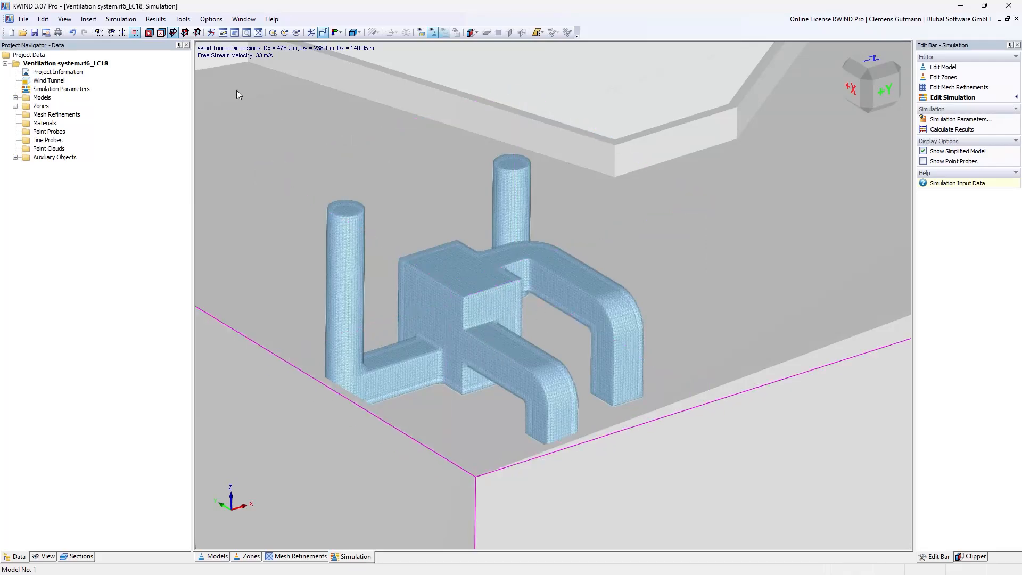
- Try simplification levels of detail 5, 0 and 1 for the primary ventilation model, and discard the changes
click(16, 97)
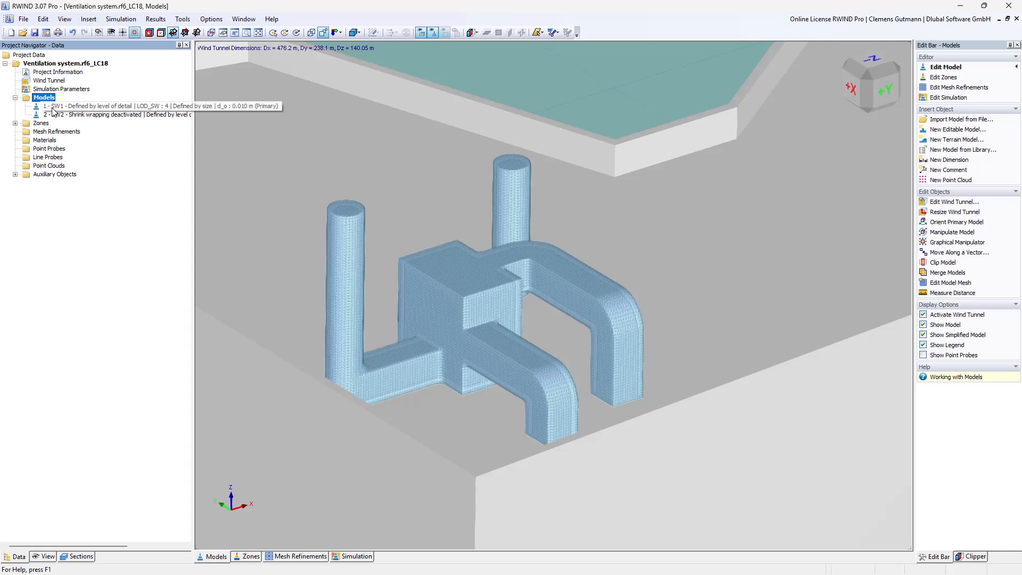
right_click(51, 107)
click(79, 114)
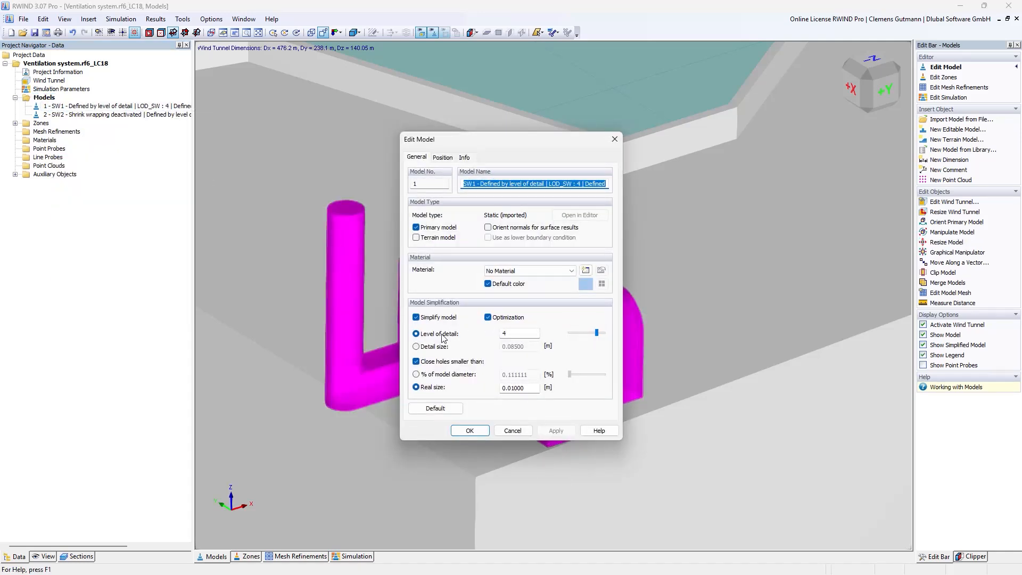
click(513, 333)
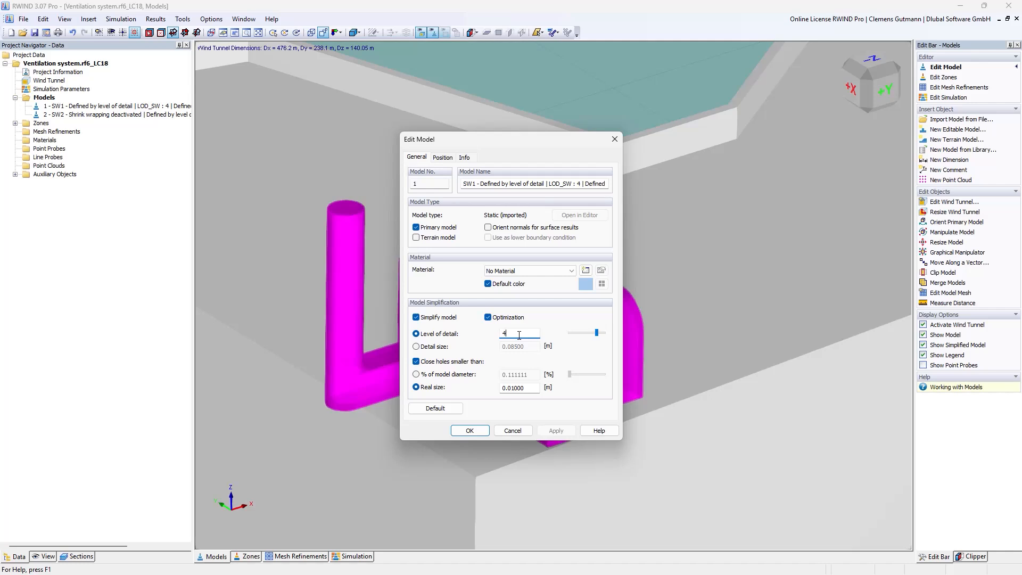
drag(514, 334, 486, 337)
text(5)
key(BackSpace)
text(0)
key(BackSpace)
text(1)
drag(512, 334, 493, 334)
click(513, 430)
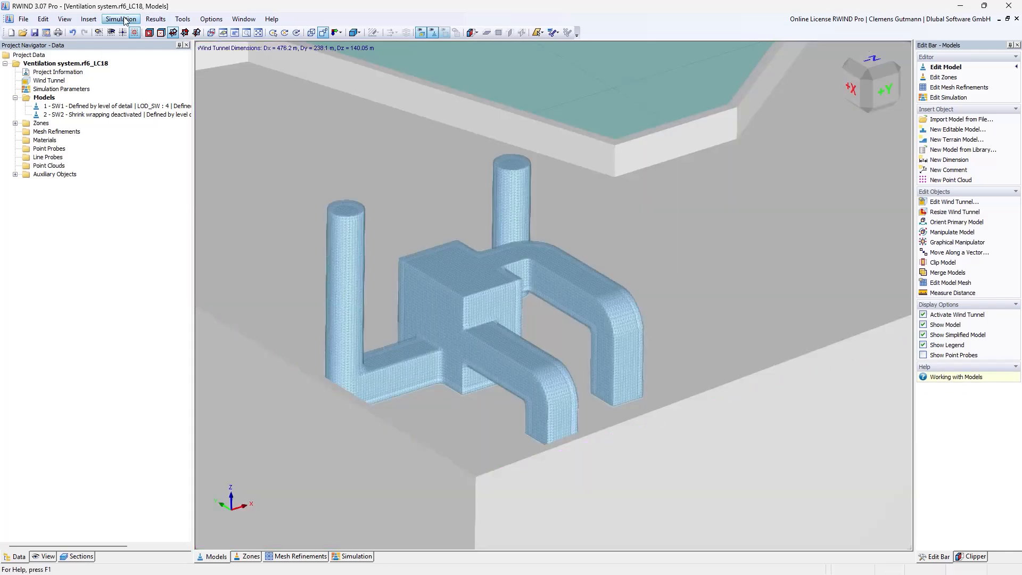
- Generate the mesh for the wind simulation of the building and ventilation system
click(122, 19)
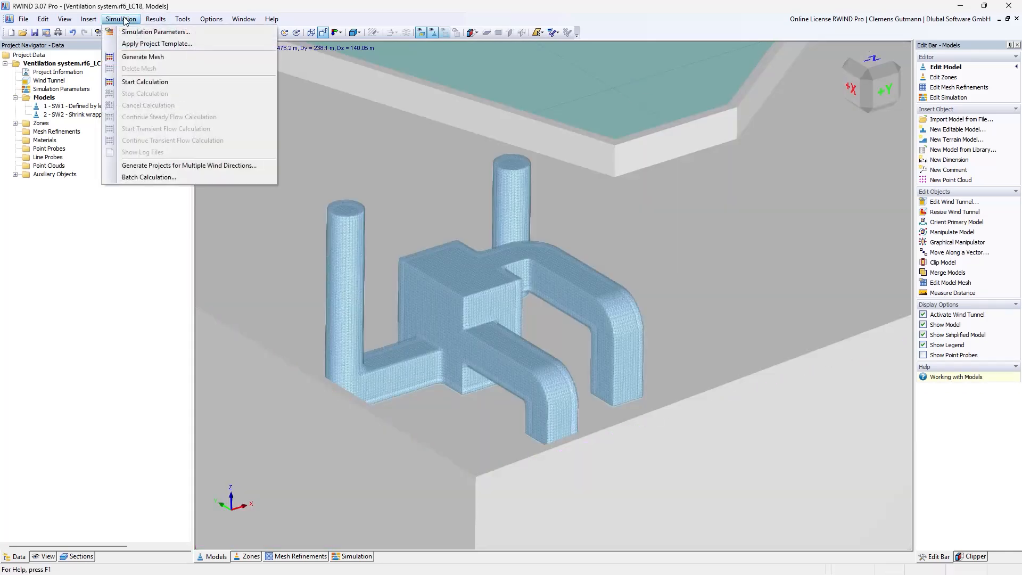
click(150, 56)
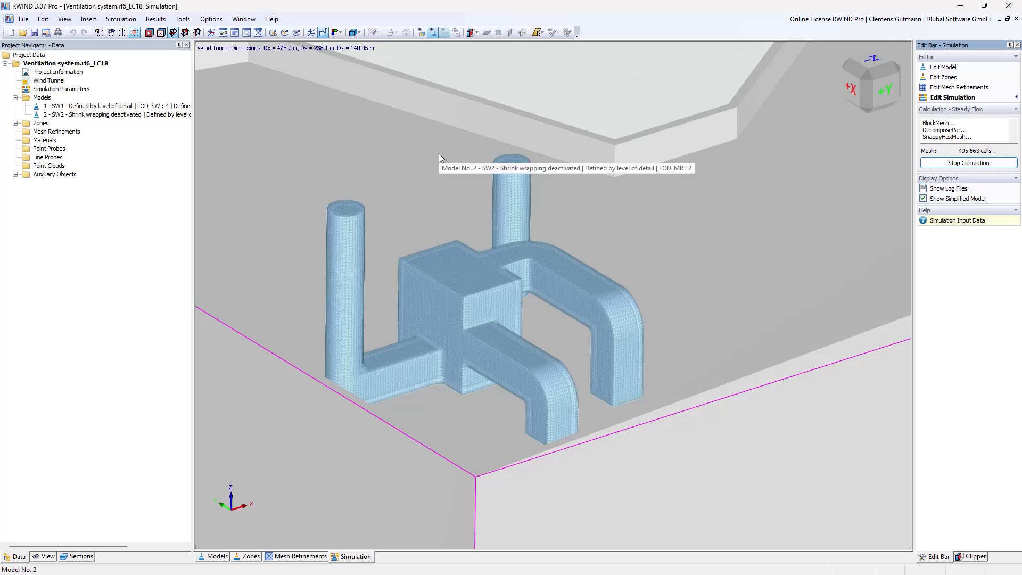
scroll(554, 224, down, 5)
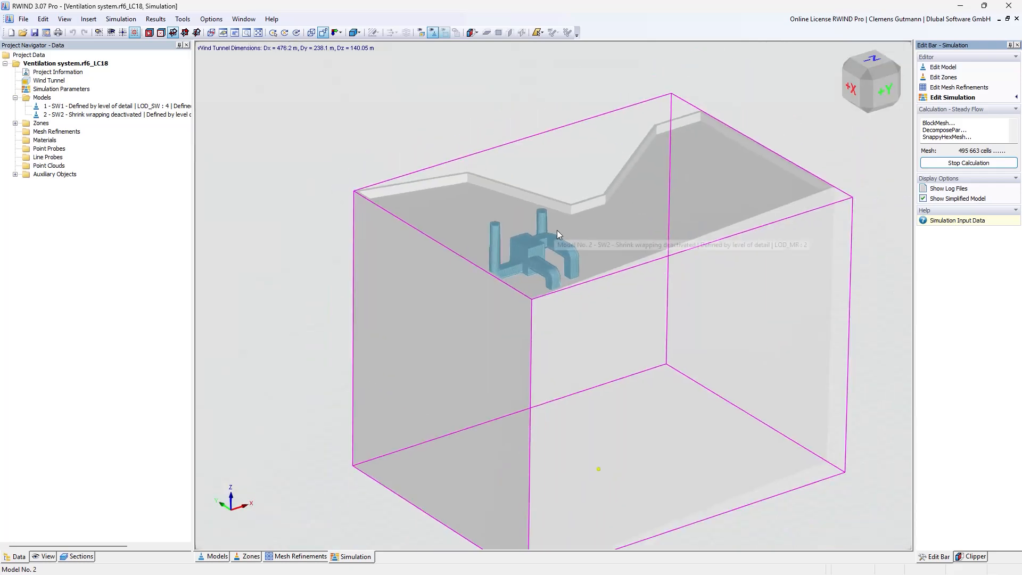
scroll(557, 230, up, 6)
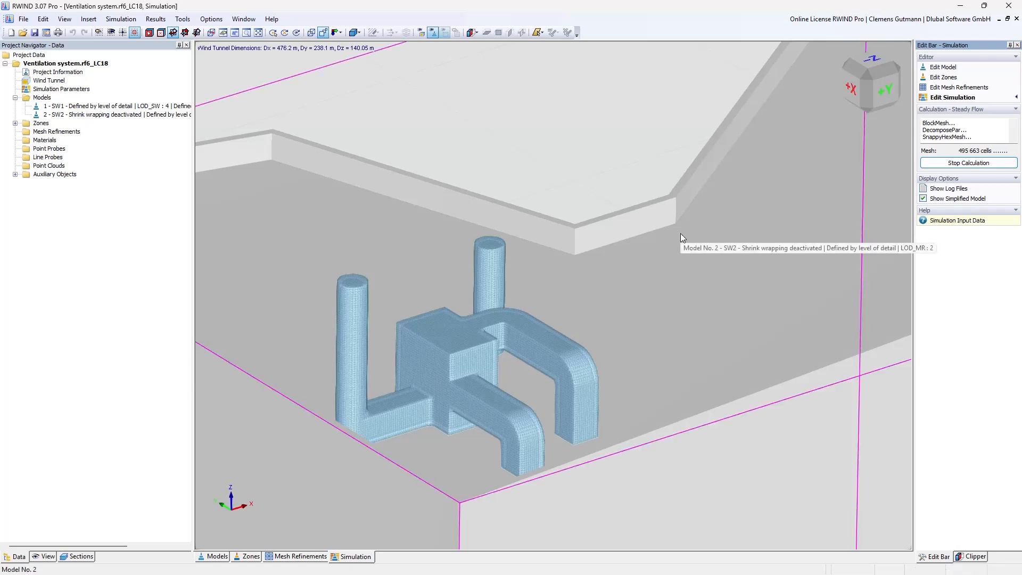
scroll(611, 171, down, 5)
scroll(585, 210, down, 2)
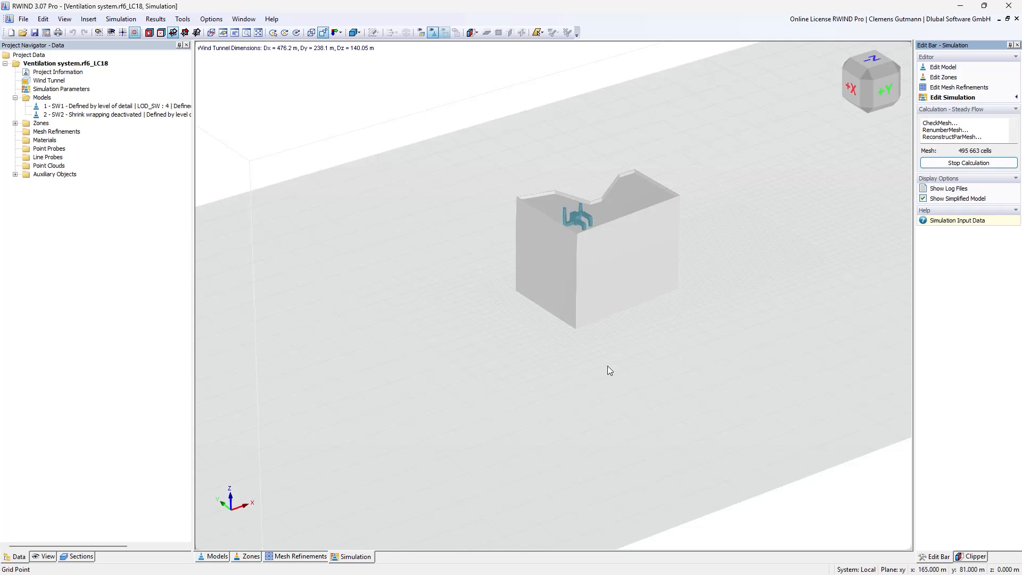
scroll(659, 400, down, 3)
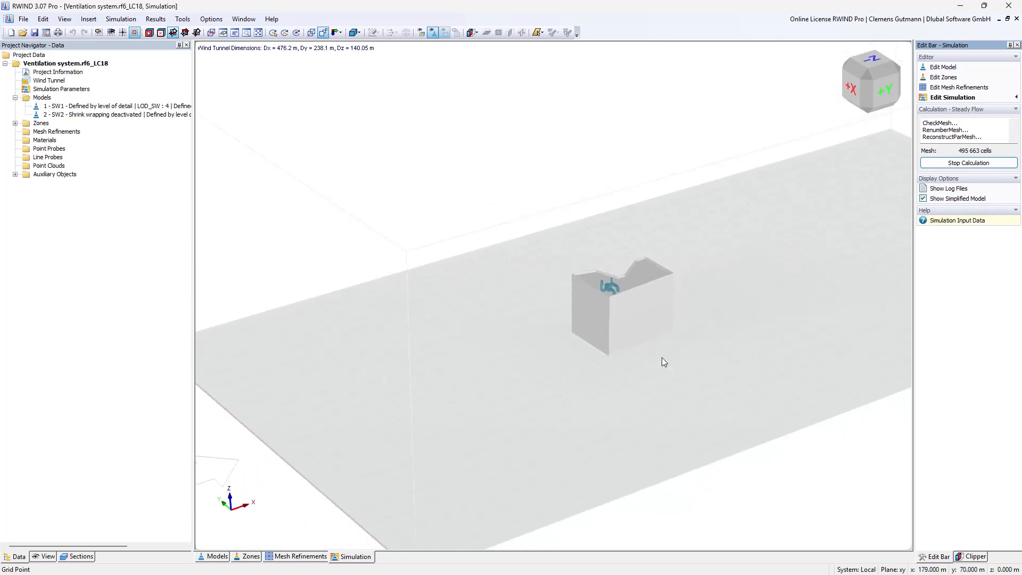
scroll(659, 343, up, 2)
scroll(647, 343, up, 2)
scroll(644, 351, up, 2)
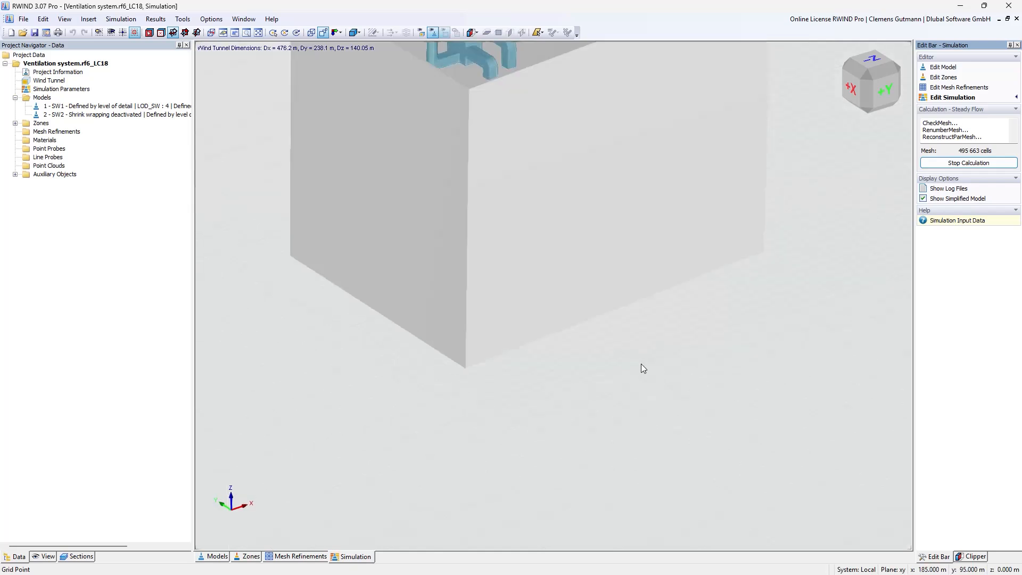
scroll(439, 393, down, 1)
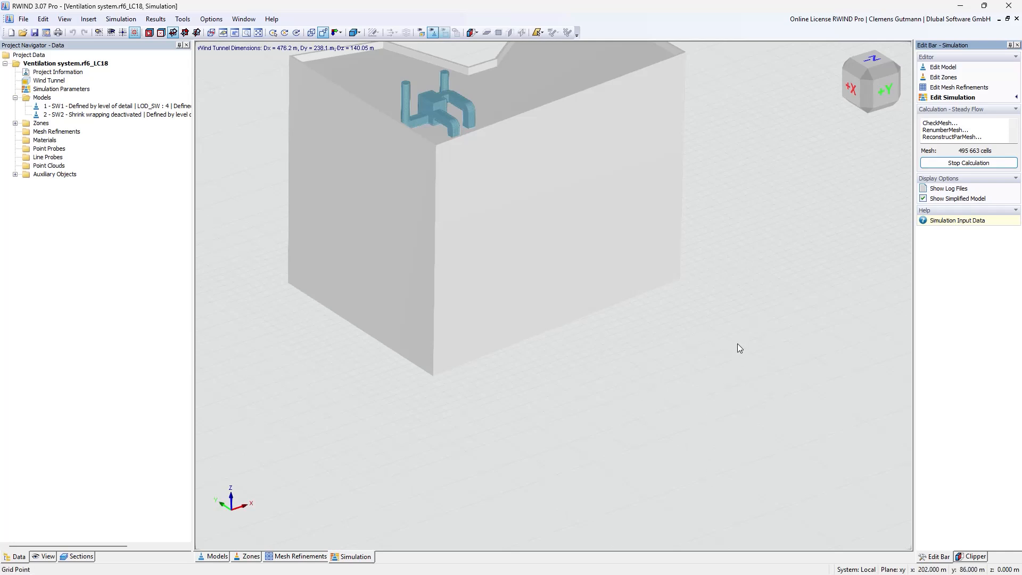
scroll(575, 353, down, 3)
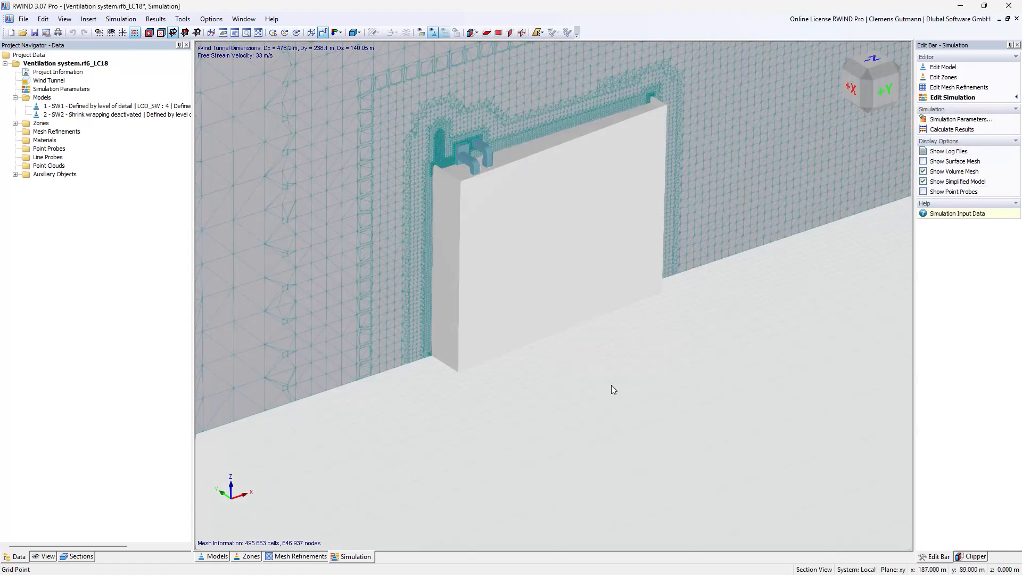
- Examine how the volume mesh is refined in the section from the wind tunnel boundary towards the building and ventilation system
ctrl+middle_drag(611, 386, 479, 389)
scroll(559, 379, down, 5)
middle_drag(409, 368, 424, 388)
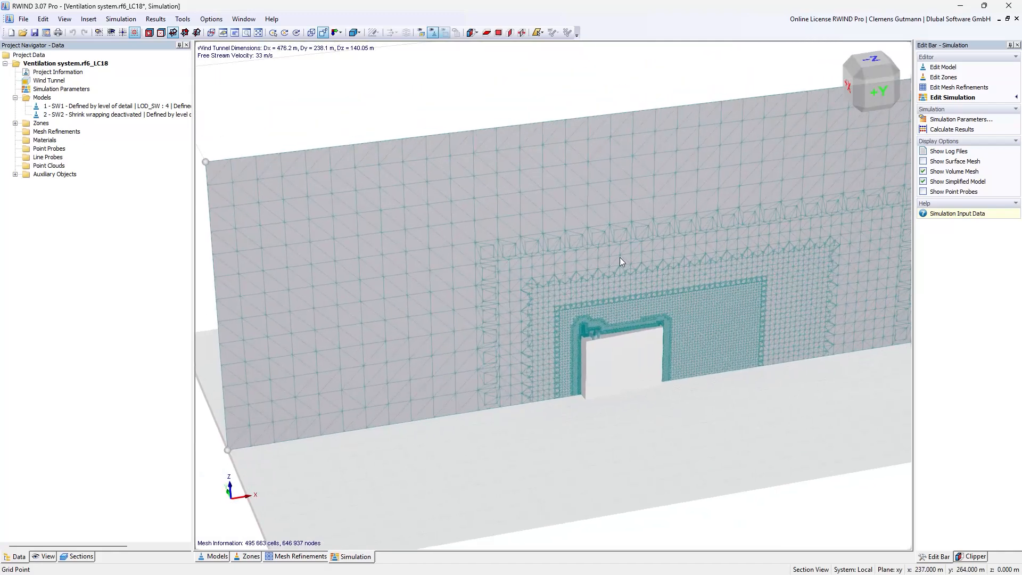
scroll(589, 256, up, 4)
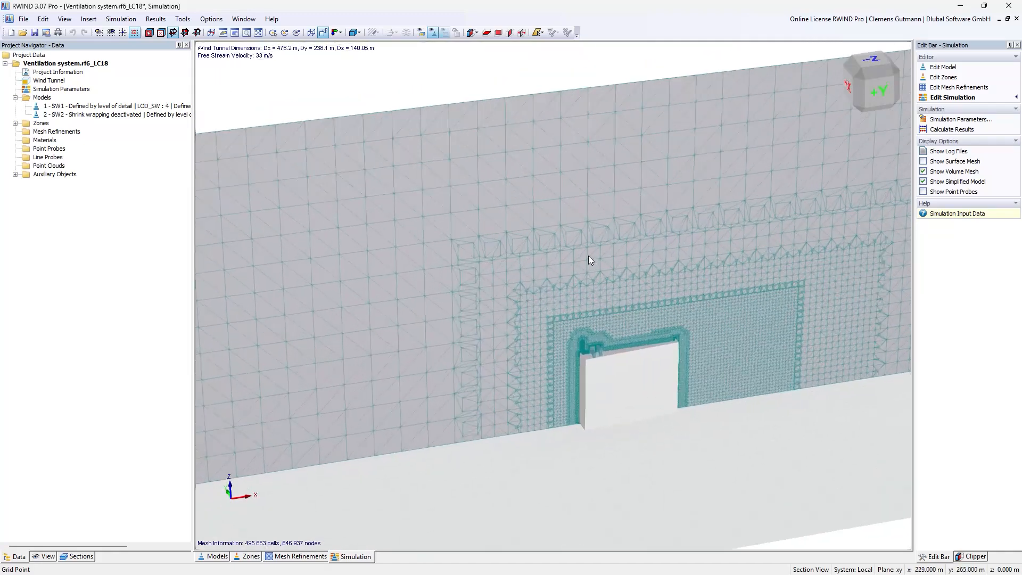
scroll(599, 299, up, 3)
middle_drag(557, 290, 492, 213)
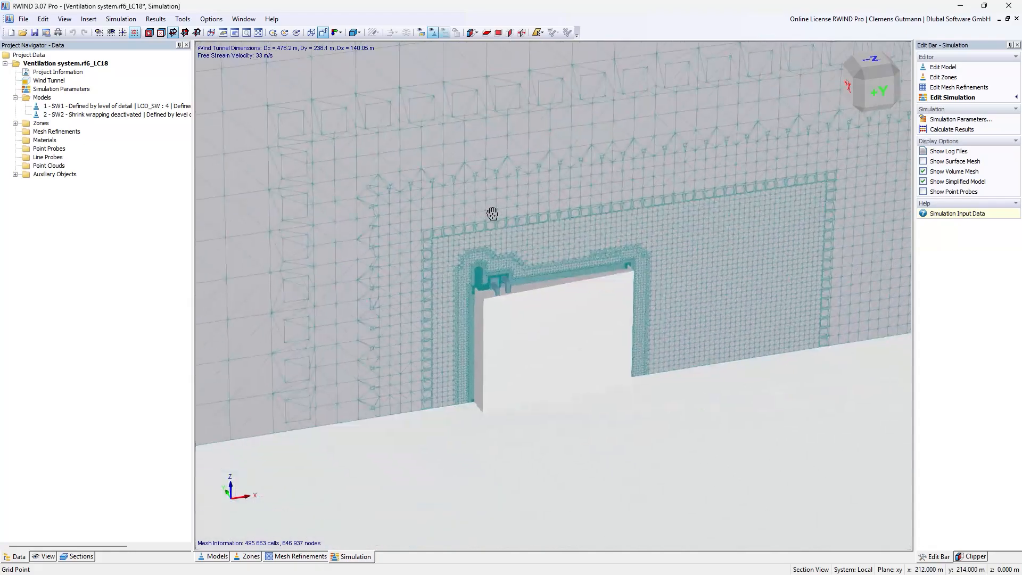
scroll(489, 288, up, 1)
scroll(487, 280, up, 4)
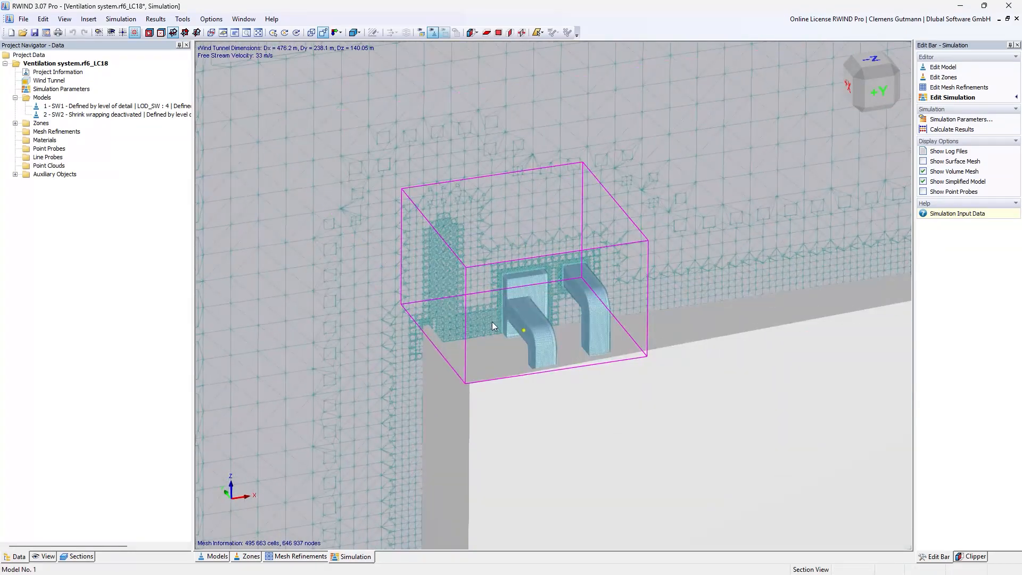
- Examine closely how the volume mesh fits the simplified surface at the upper corner of the ventilation unit's central box
scroll(495, 318, up, 1)
scroll(497, 315, up, 3)
scroll(511, 266, up, 3)
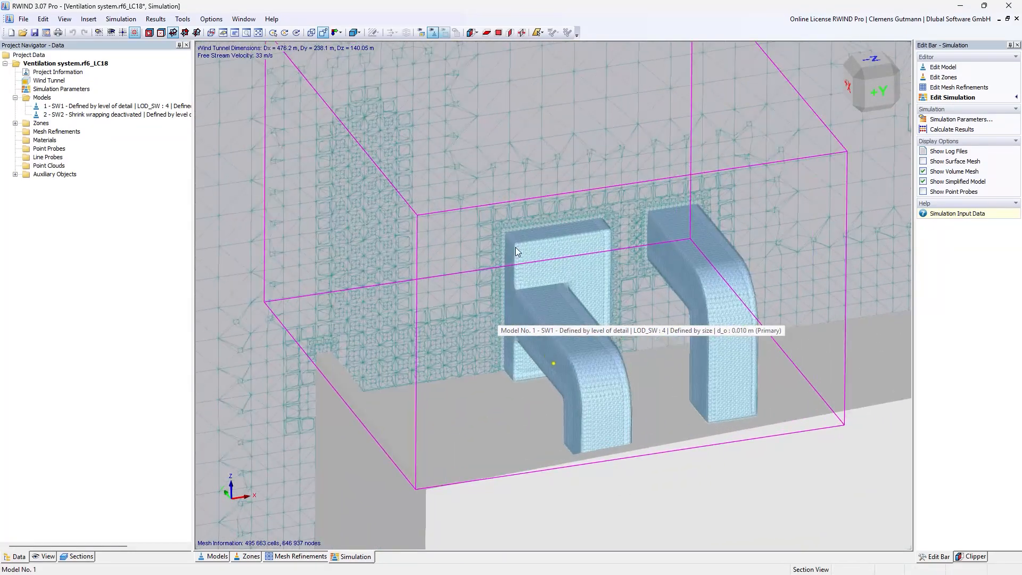
scroll(515, 241, up, 3)
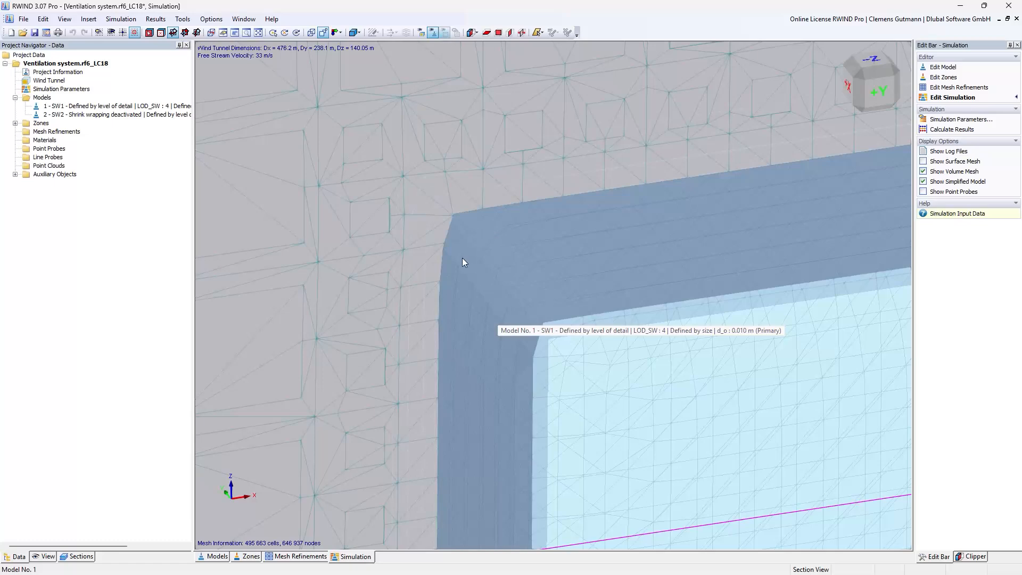
scroll(418, 249, down, 1)
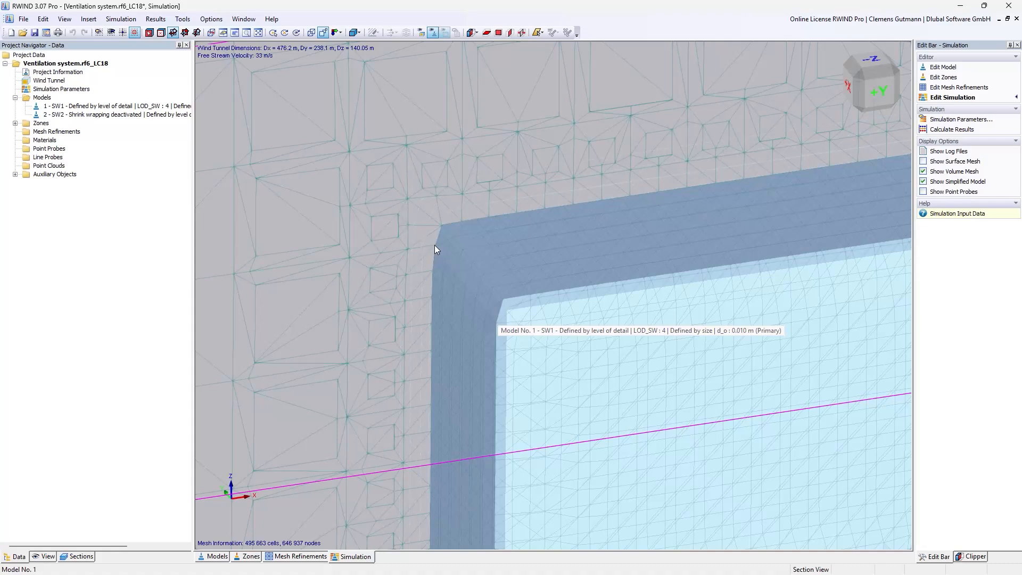
scroll(434, 245, up, 3)
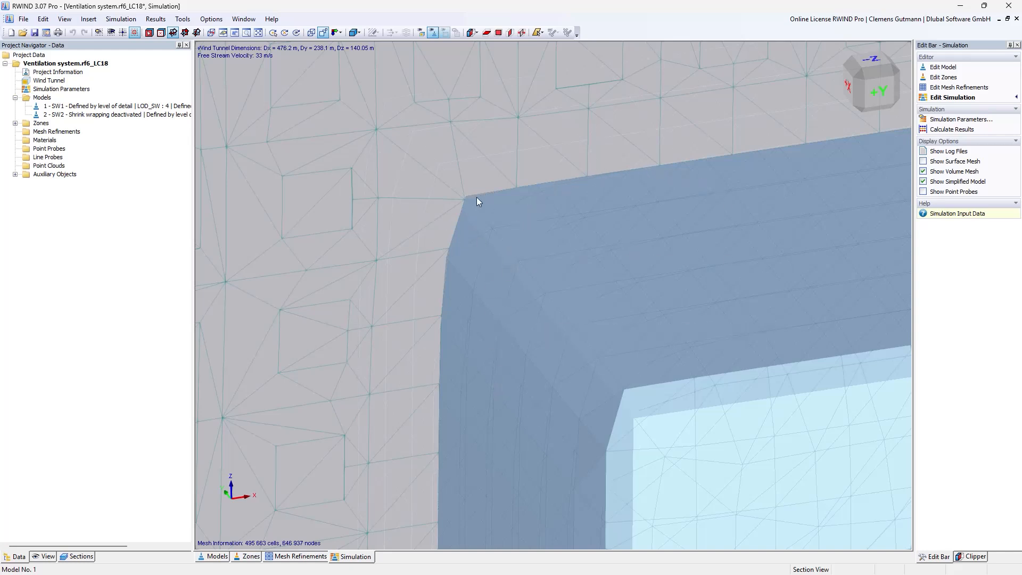
scroll(477, 197, up, 3)
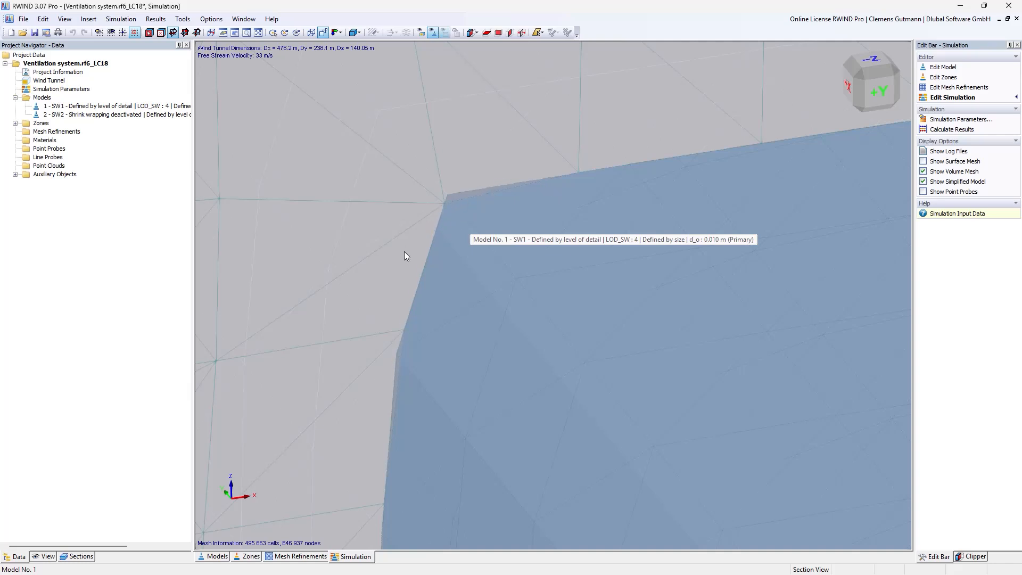
scroll(386, 276, down, 2)
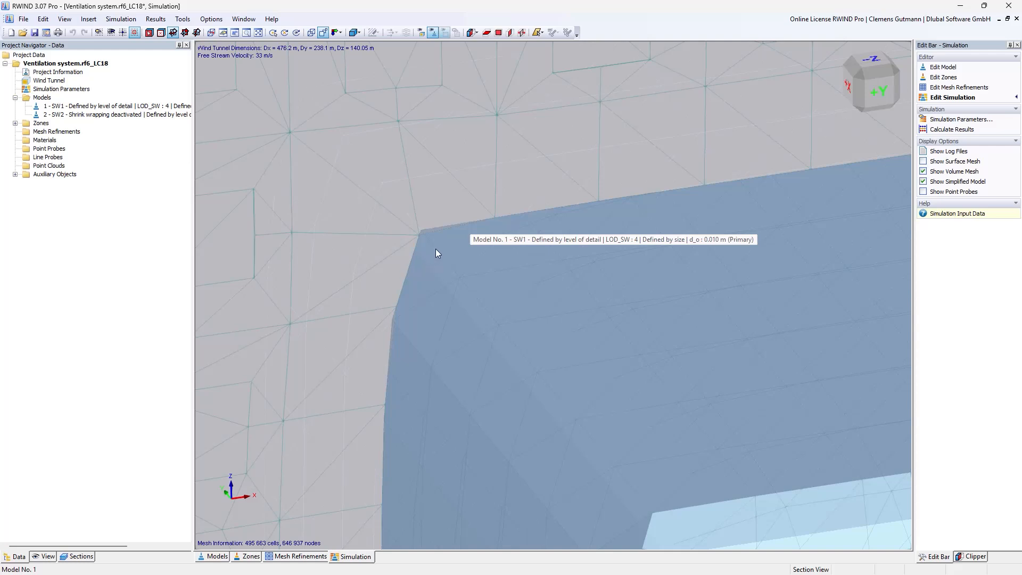
scroll(436, 248, up, 2)
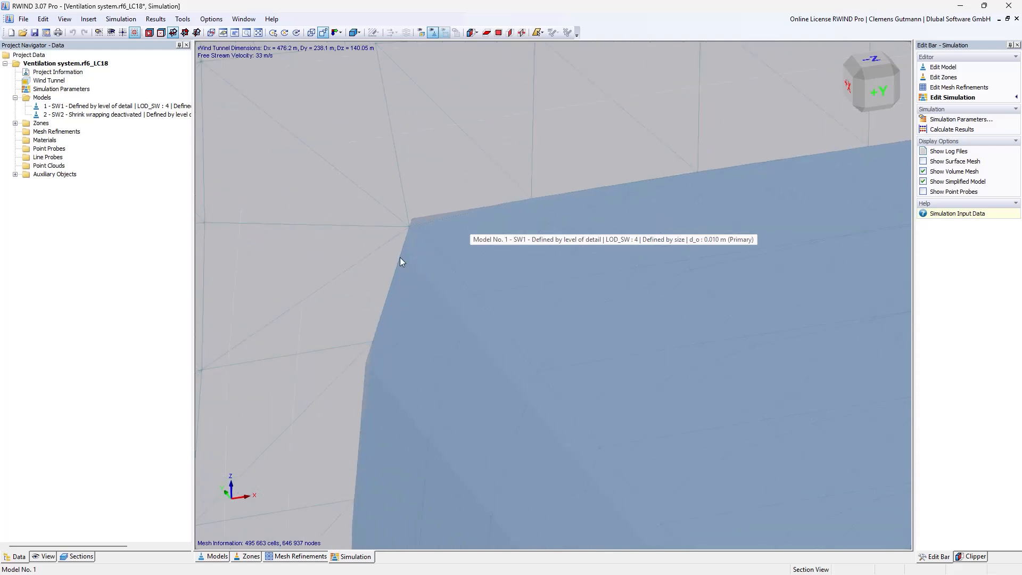
scroll(343, 296, down, 2)
middle_drag(693, 255, 673, 252)
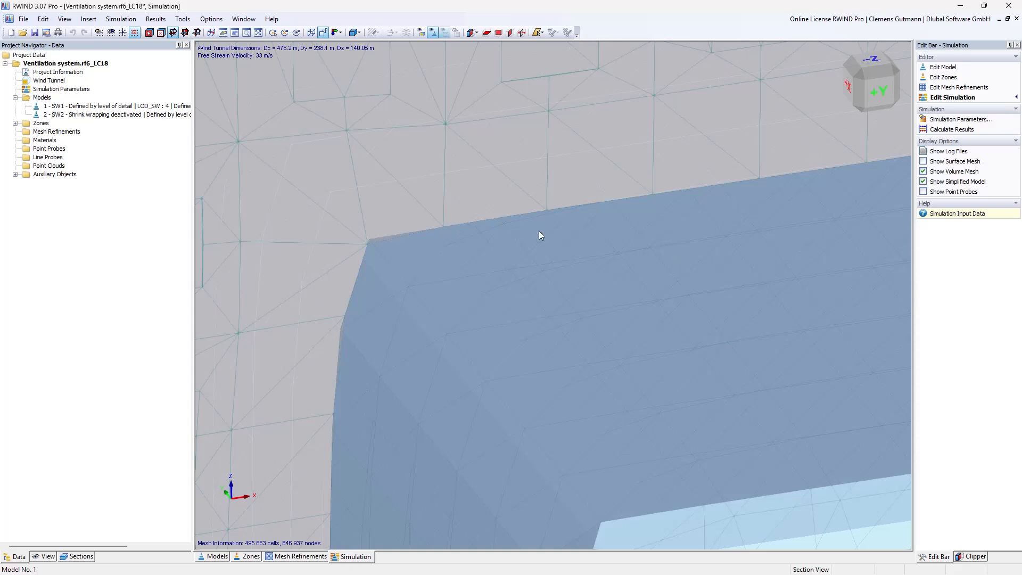
scroll(484, 236, down, 2)
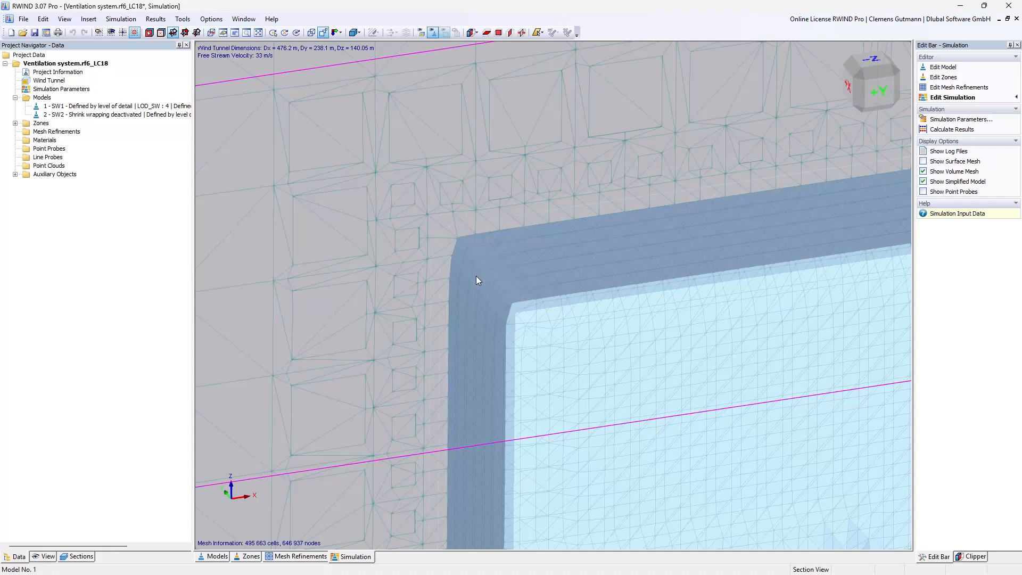
- Close the RWIND project and return to the ventilation system model in RFEM
click(1008, 5)
click(542, 314)
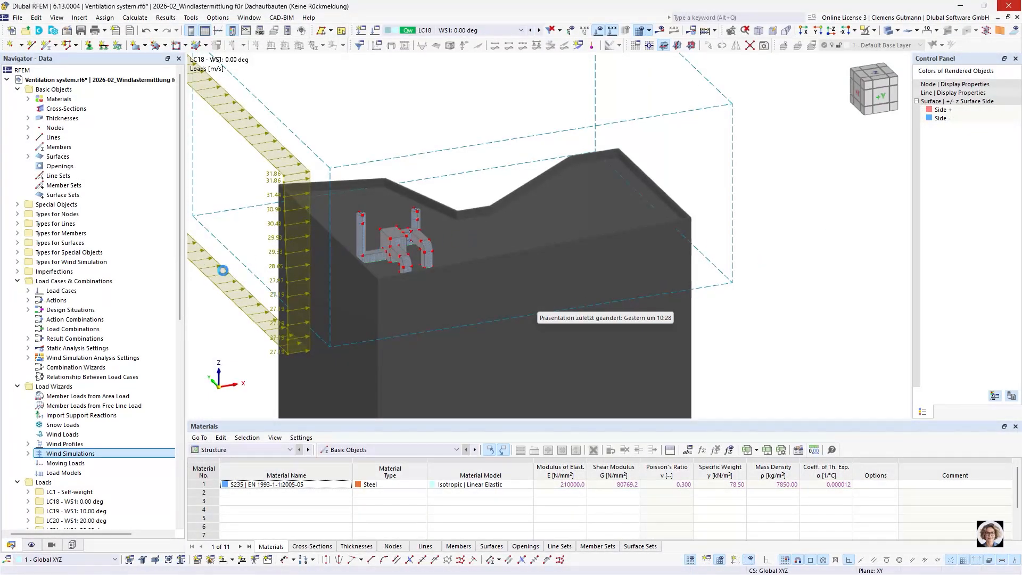
- Open the wind simulation analysis settings WA1 and review the main parameters, in particular the finite volume mesh density
click(29, 358)
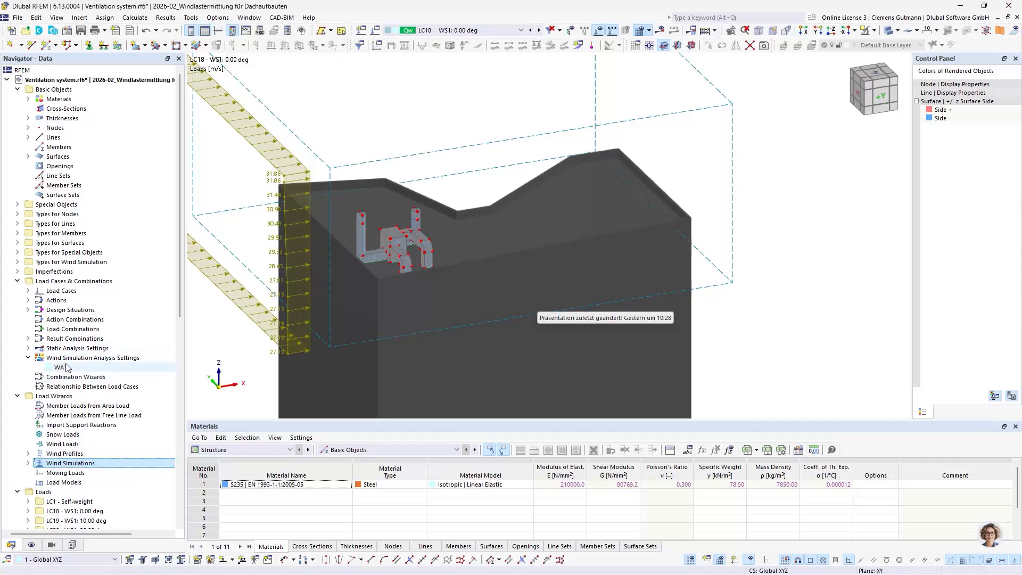
click(58, 367)
double_click(82, 370)
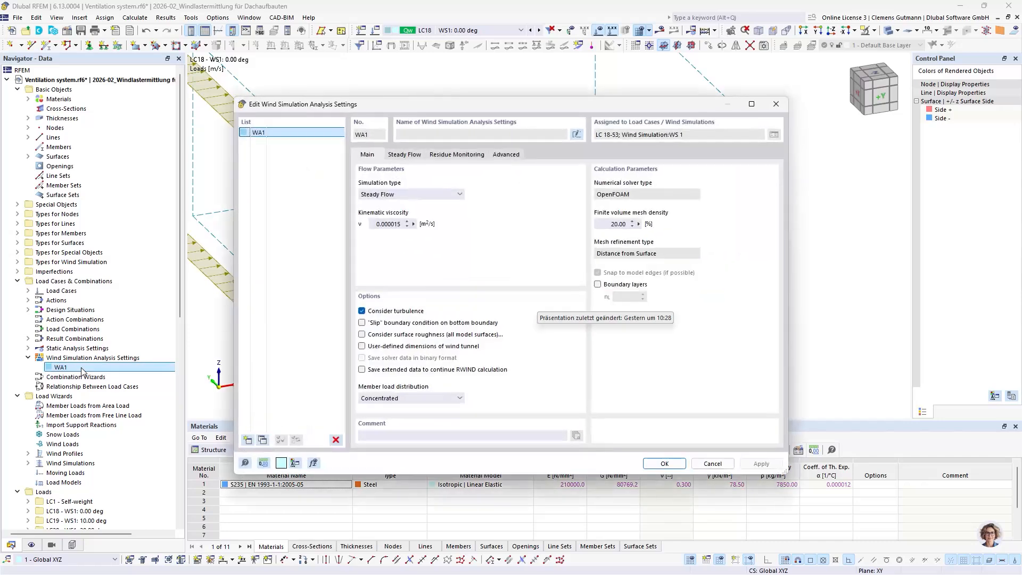
click(610, 226)
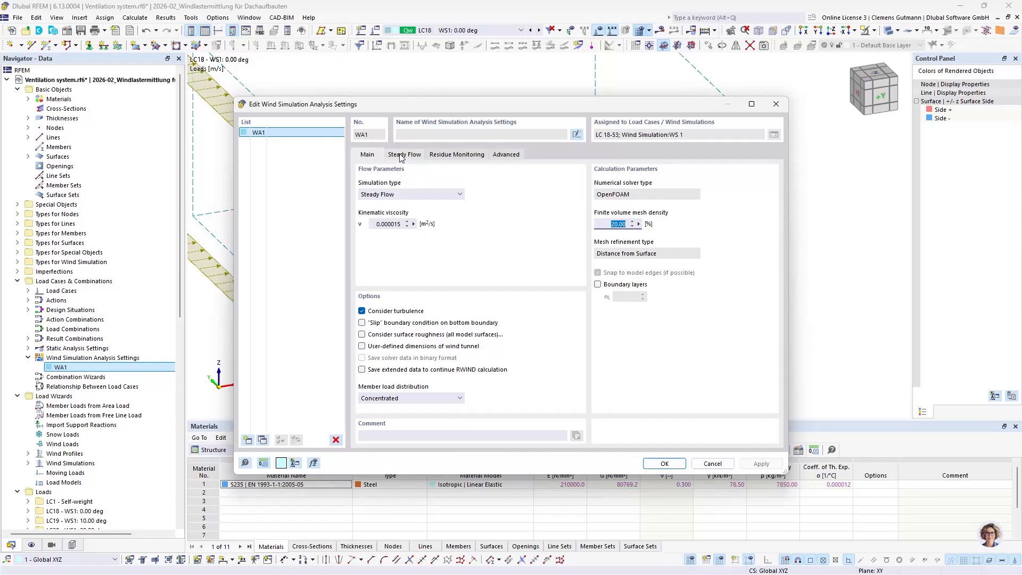
click(605, 228)
double_click(605, 229)
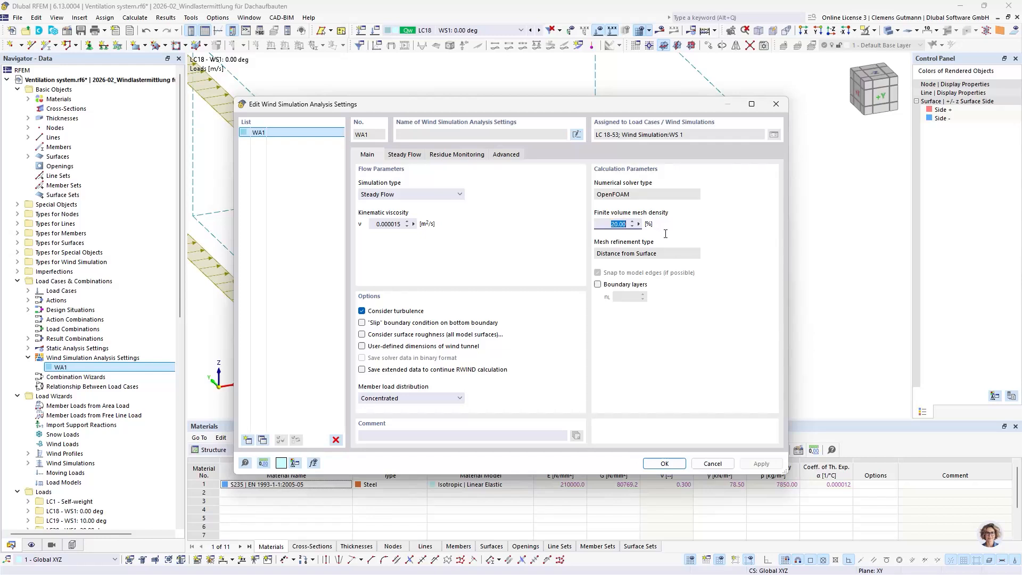
click(612, 224)
double_click(612, 224)
- Review the steady flow turbulence models and maximum number of iterations in WA1, and close the settings without changing them
click(407, 155)
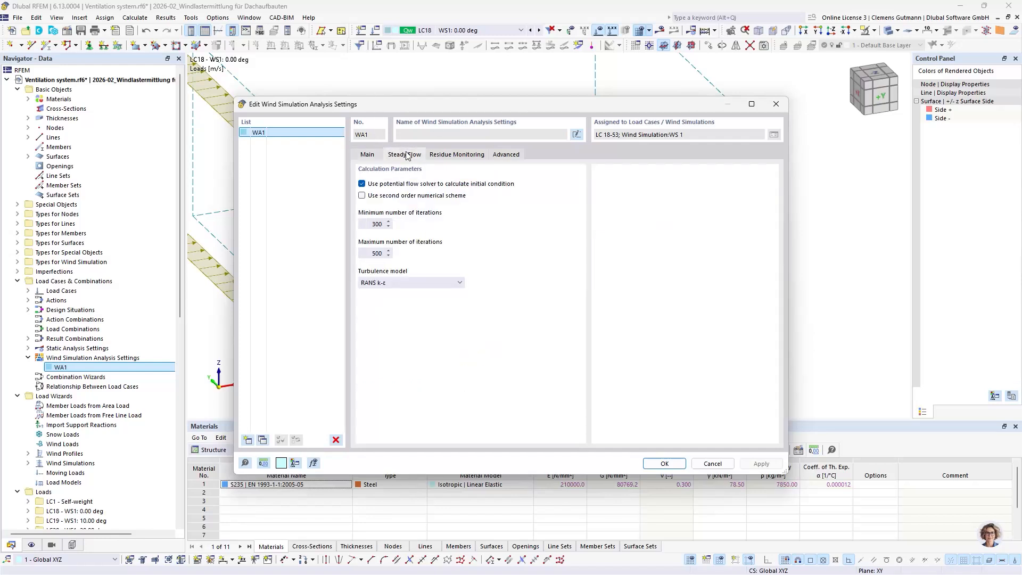
click(410, 286)
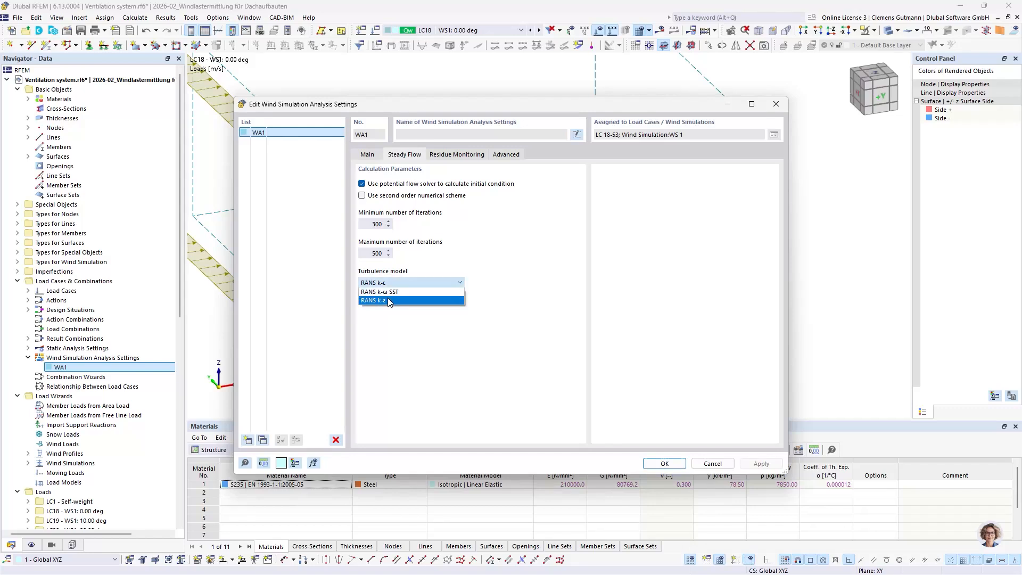
click(389, 301)
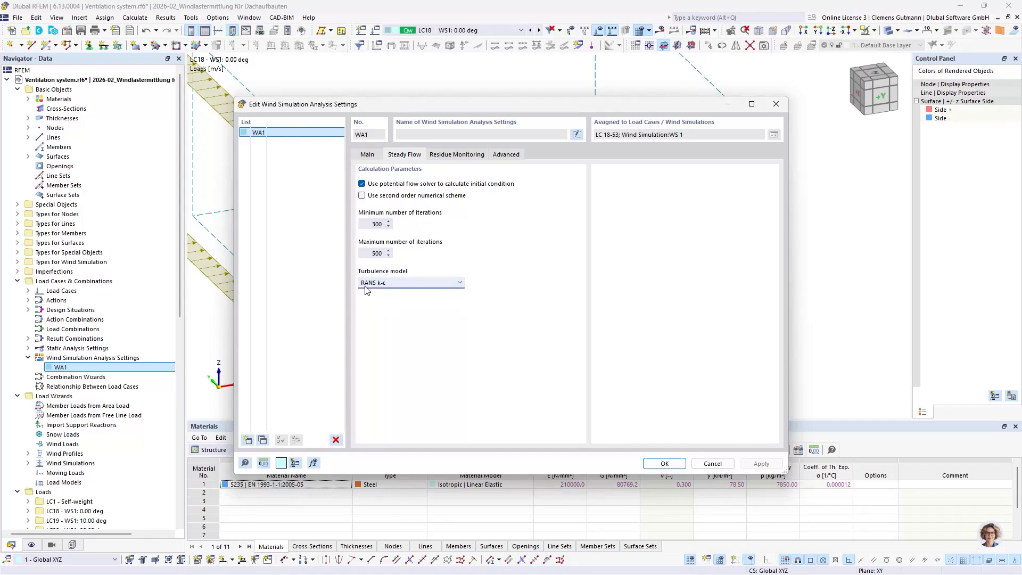
click(399, 286)
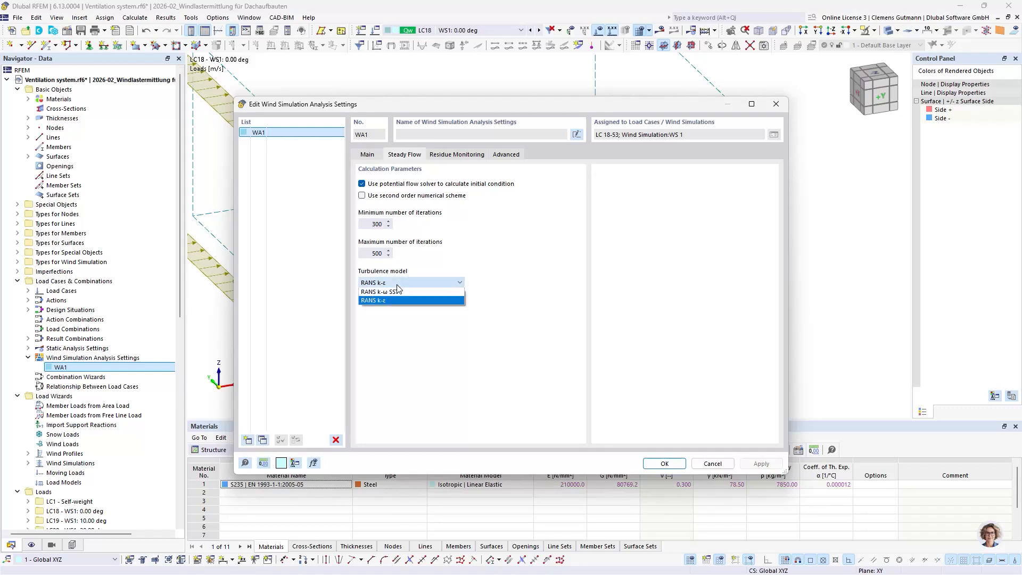
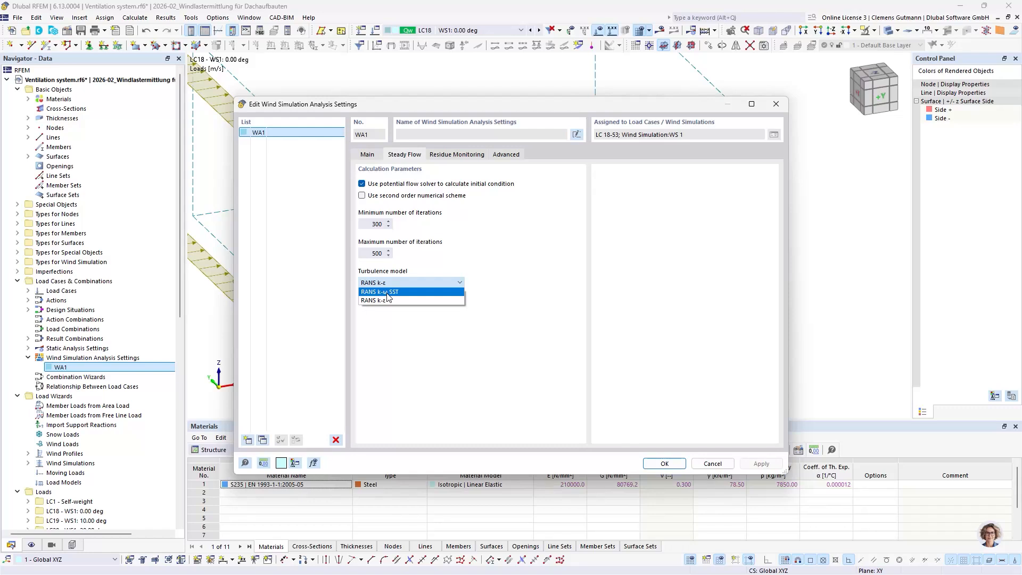
click(473, 242)
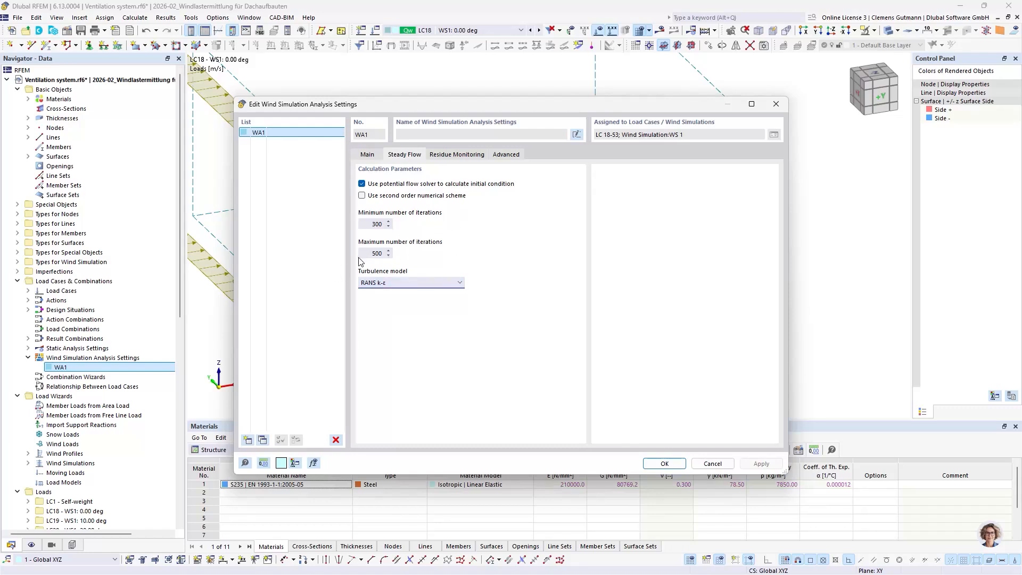
drag(373, 253, 419, 255)
click(379, 254)
click(714, 463)
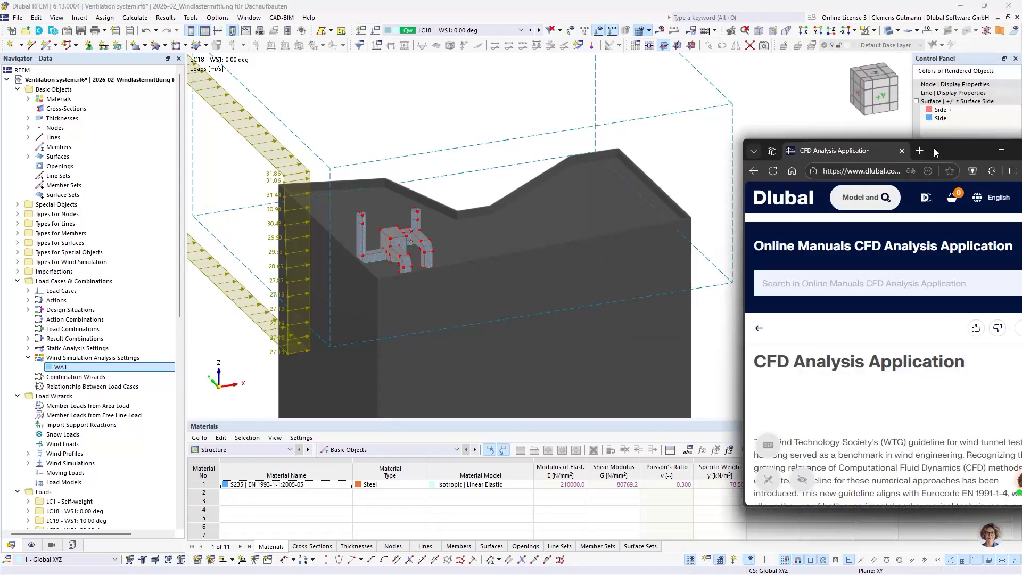
- Maximize the web browser showing the CFD Analysis Application online manual and look over its overview page
drag(934, 148, 510, 1)
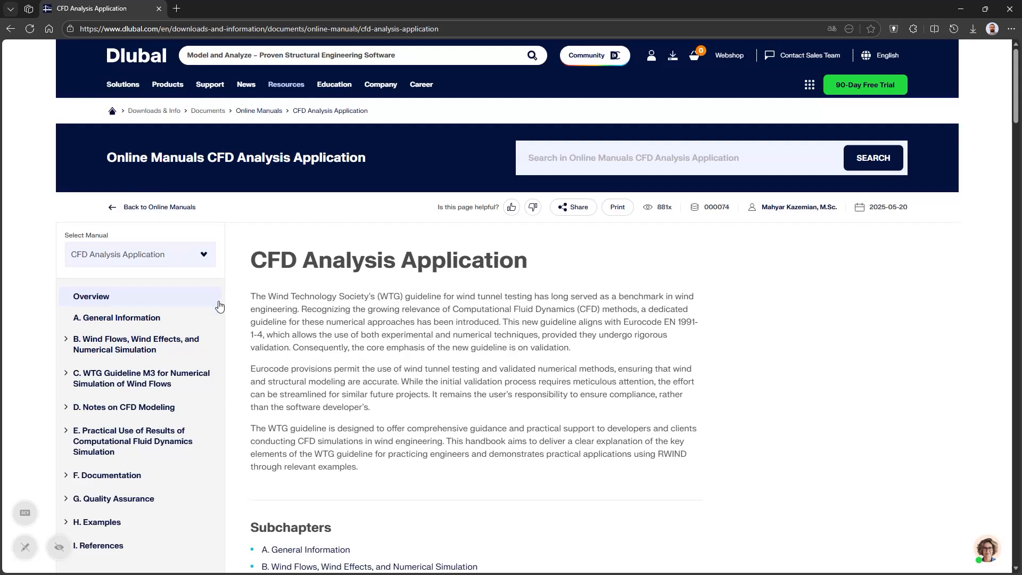
scroll(297, 359, down, 2)
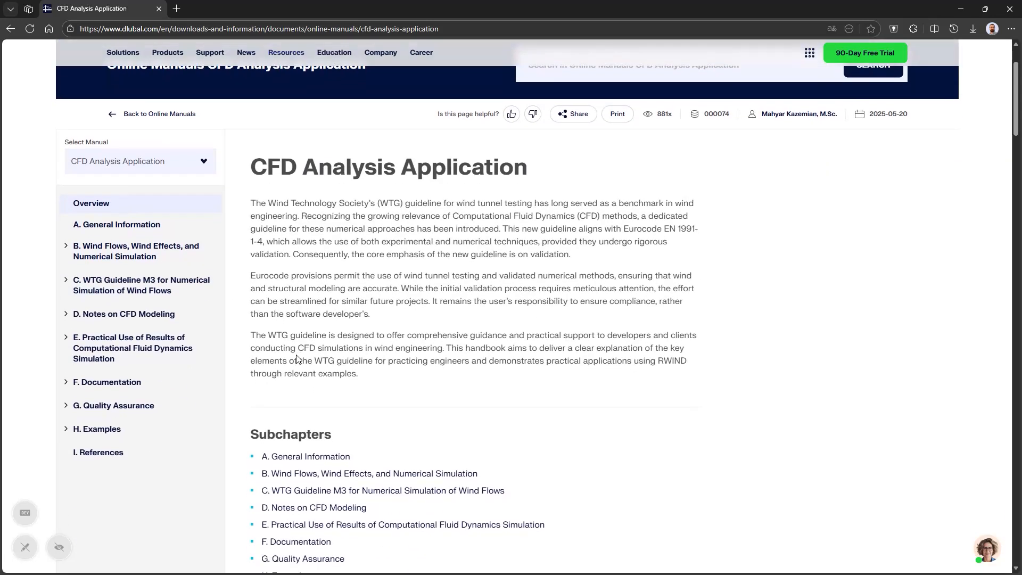
scroll(296, 359, up, 2)
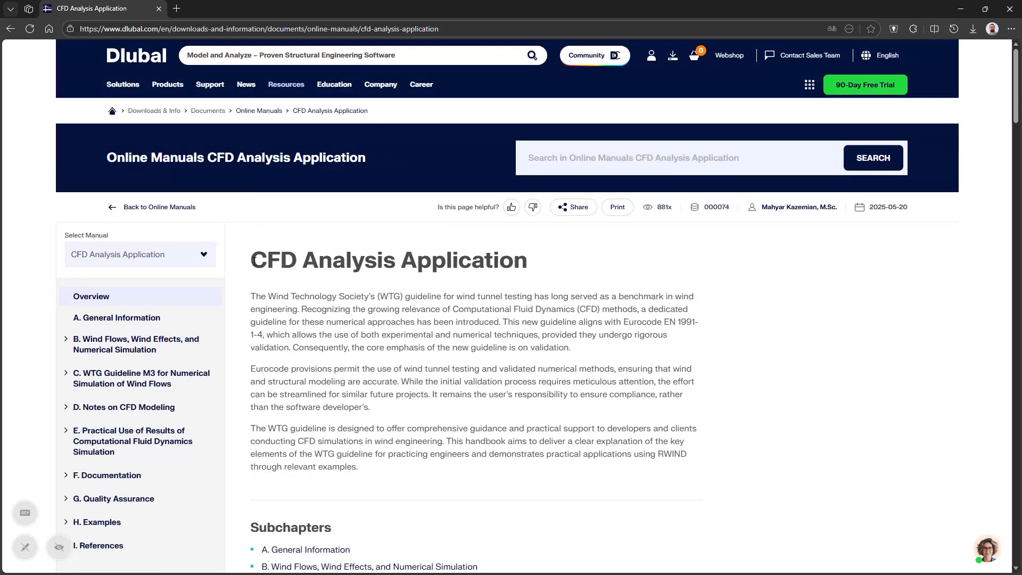
- Filter the online manuals on the Dlubal website by the product RWIND 3, look through the list, and return to RFEM
click(287, 85)
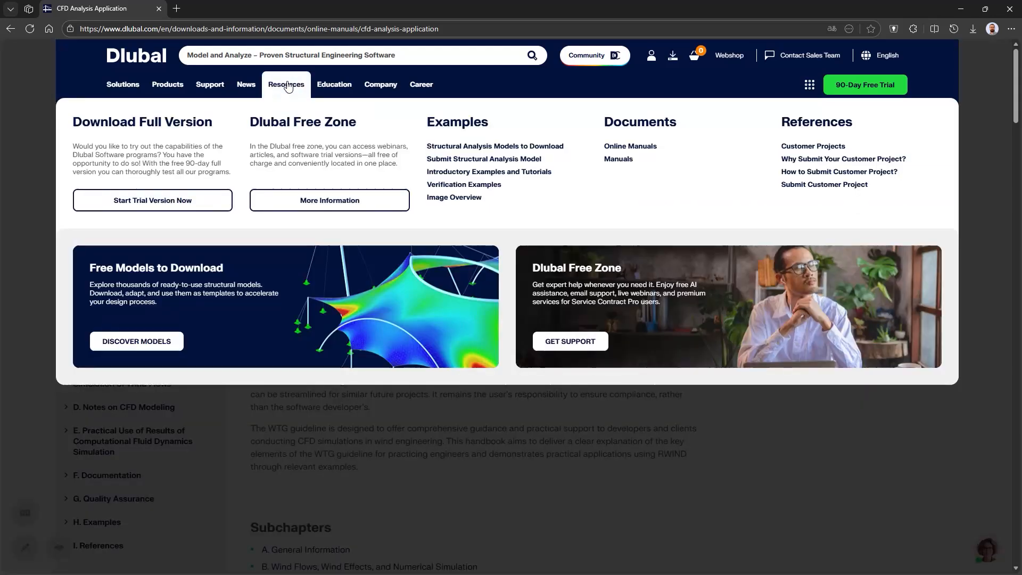
click(633, 148)
scroll(186, 331, down, 5)
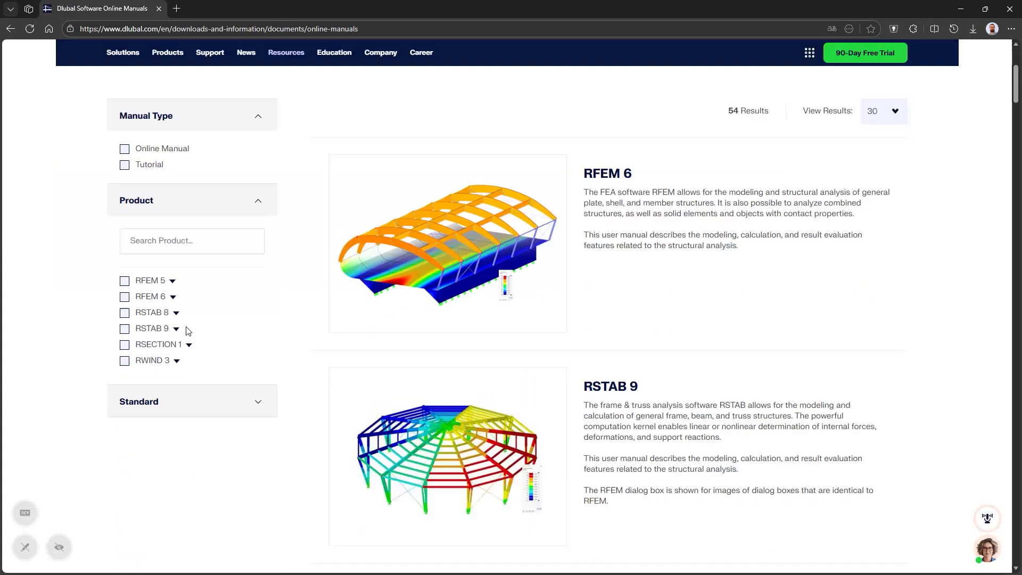
click(125, 335)
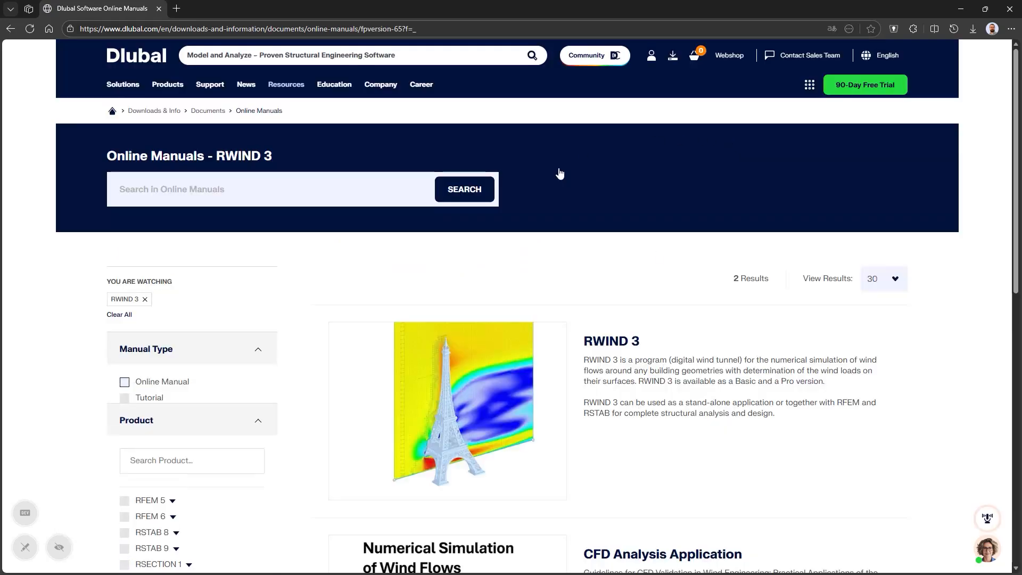
scroll(617, 367, down, 2)
scroll(617, 426, down, 2)
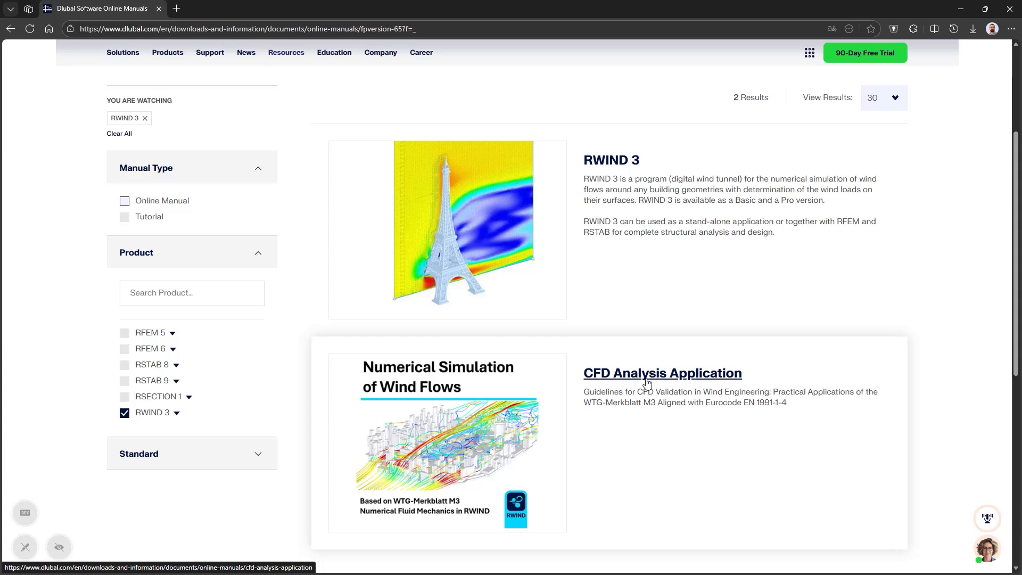
scroll(647, 382, up, 1)
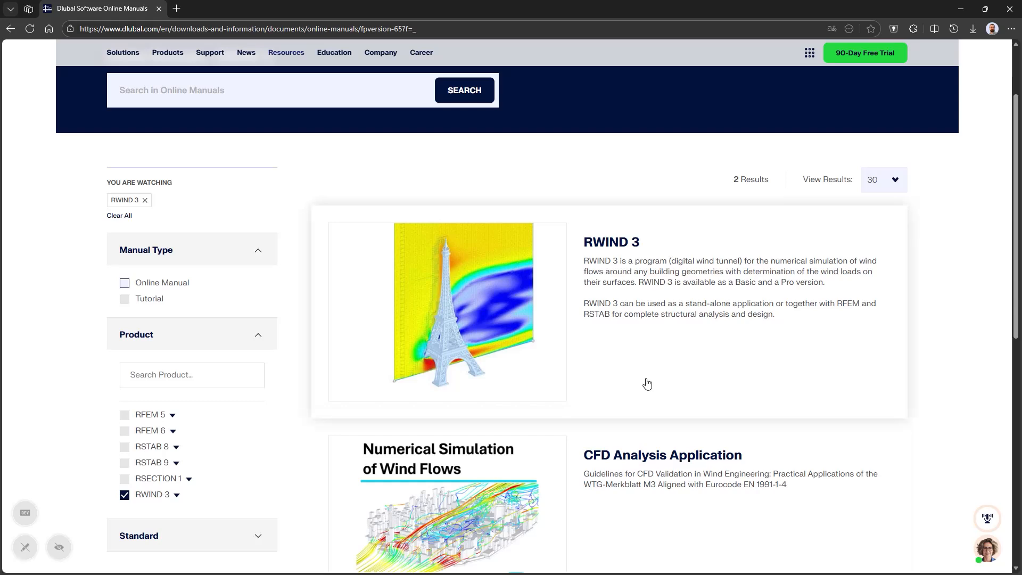
scroll(647, 382, up, 2)
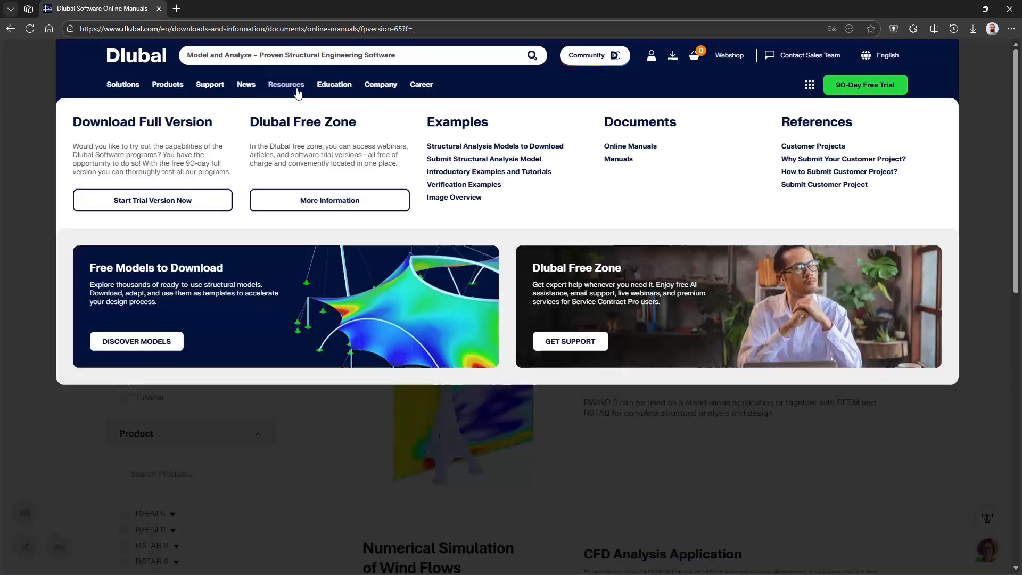
mouse_move(296, 93)
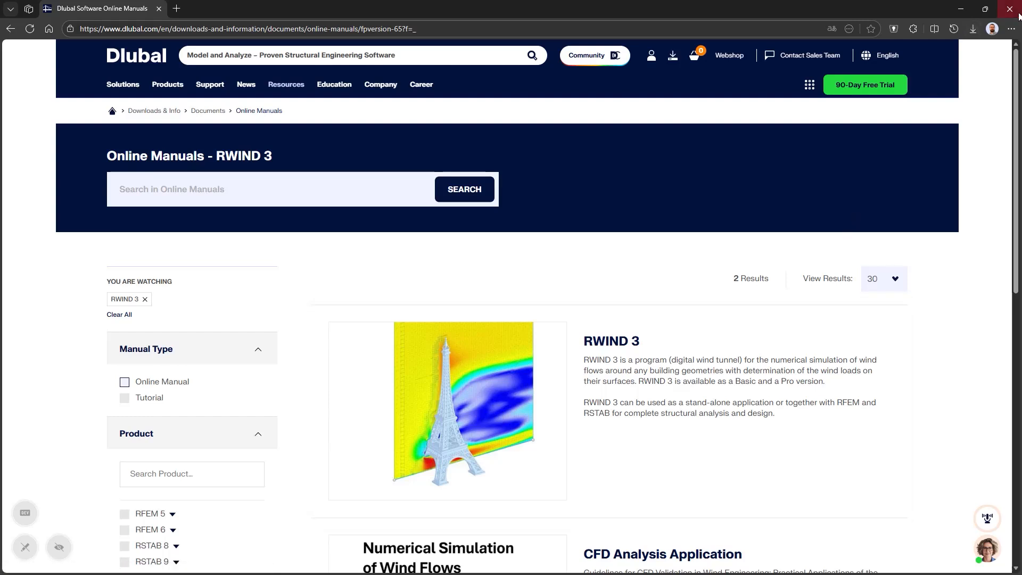
click(968, 15)
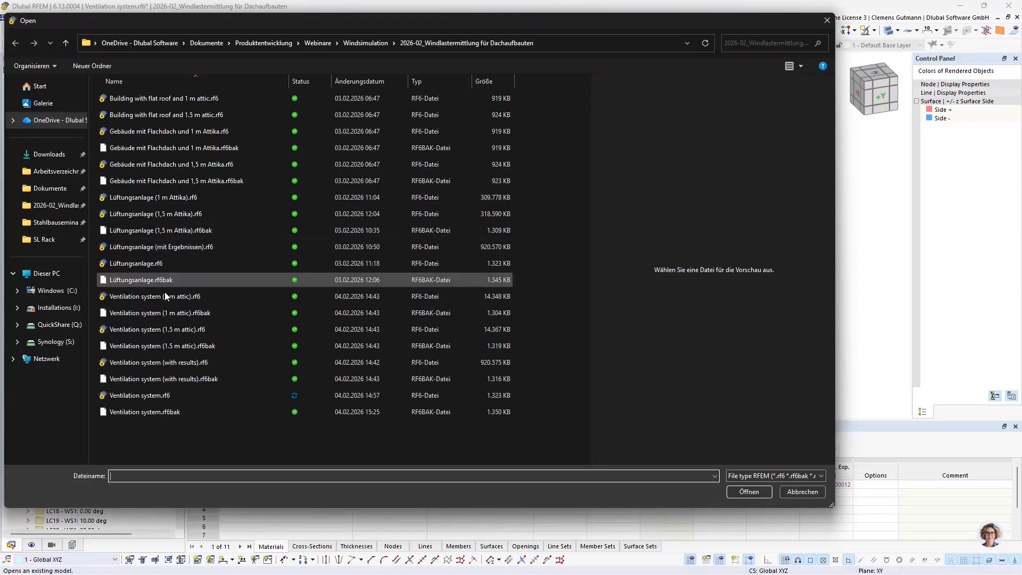
- Open the calculated model file Ventilation system (with results).rf6
click(179, 296)
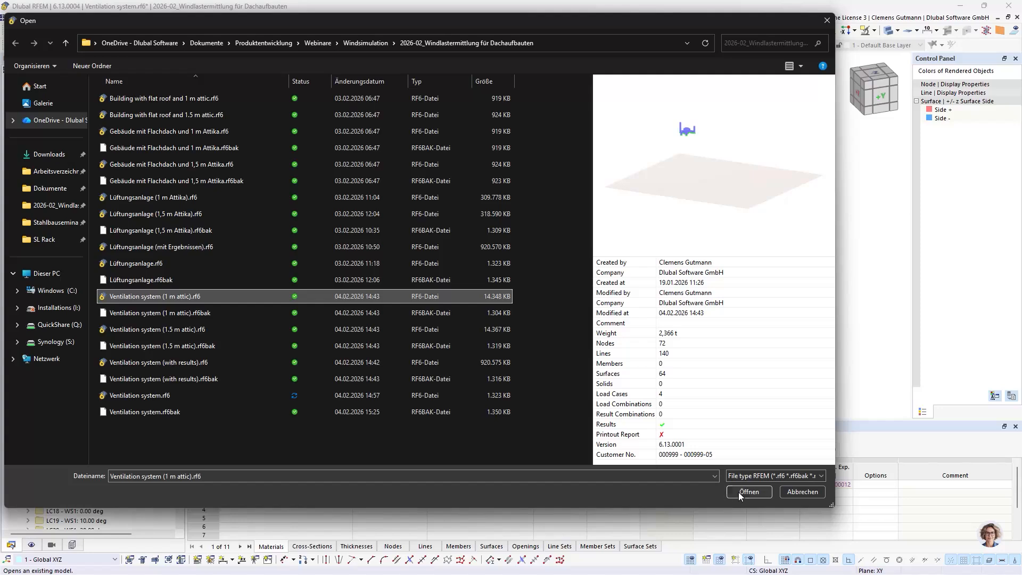
click(189, 362)
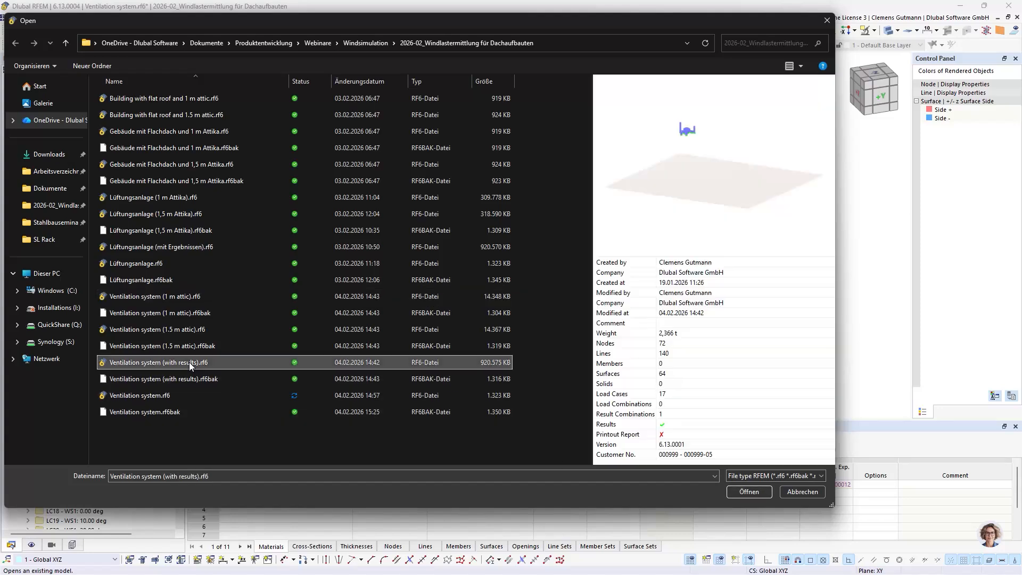
click(748, 492)
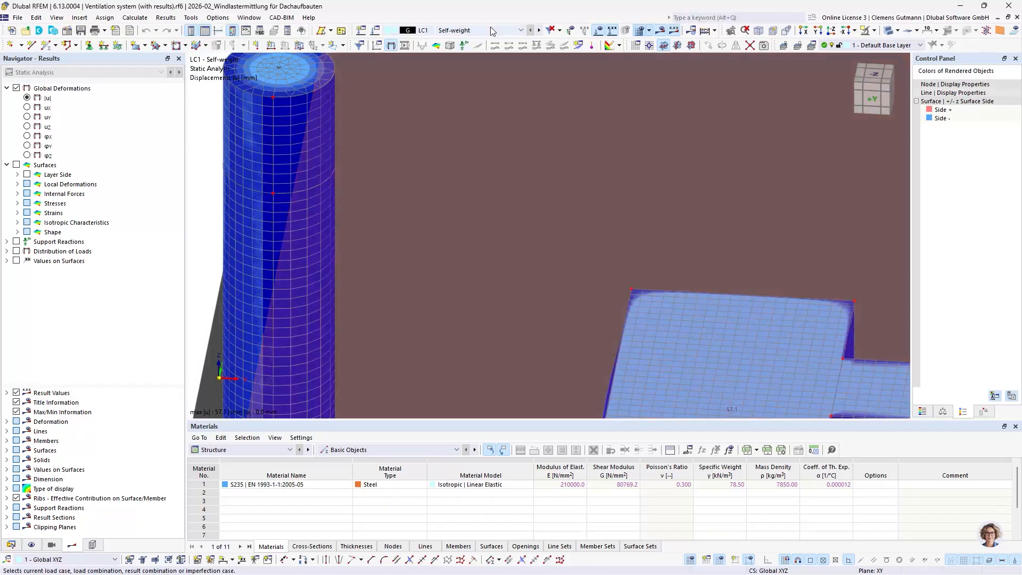
- Display the global deformations of load case LC2 with wind from 0.00 deg and look closely at the ventilation system
click(538, 30)
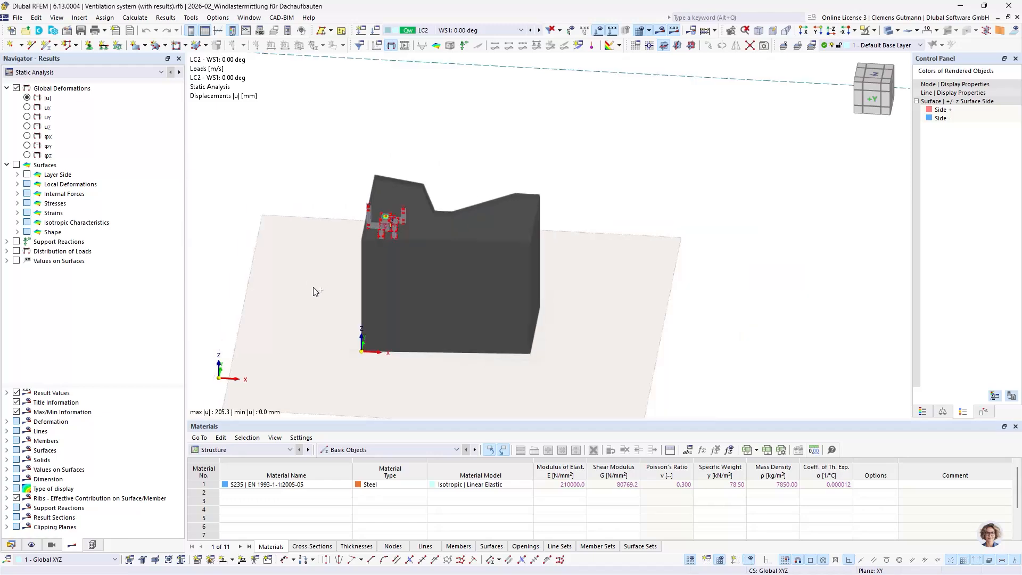
ctrl+middle_drag(315, 291, 487, 342)
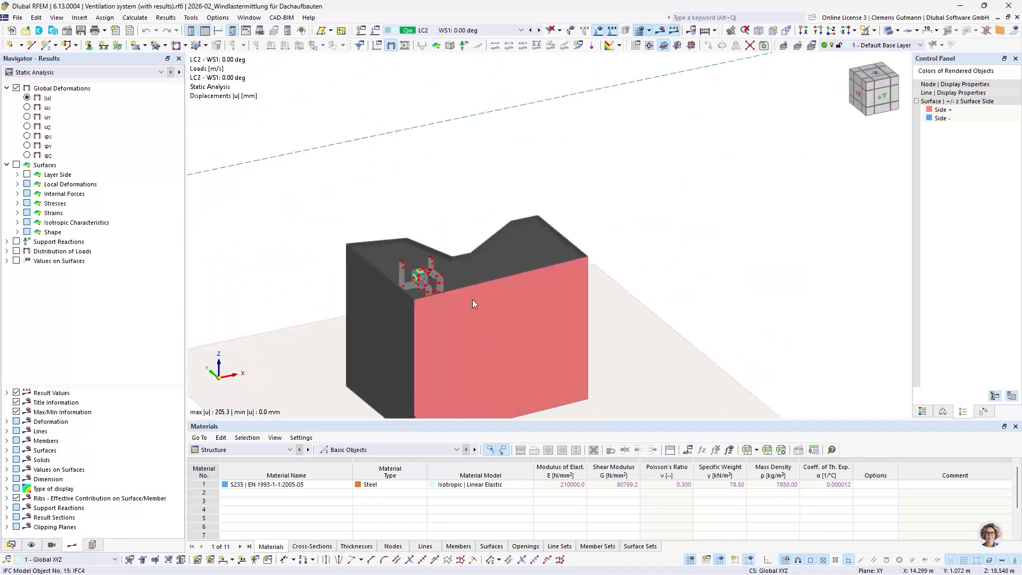
scroll(472, 301, down, 2)
scroll(410, 278, up, 8)
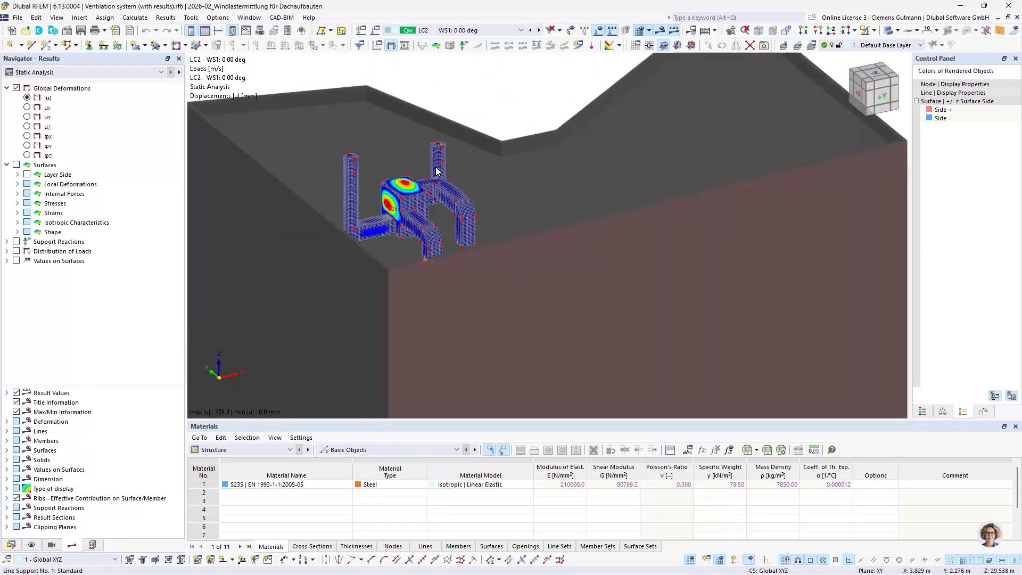
- Go through the following wind load cases up to LC6 (90.00 deg) and view the whole wind tunnel around the building
click(538, 30)
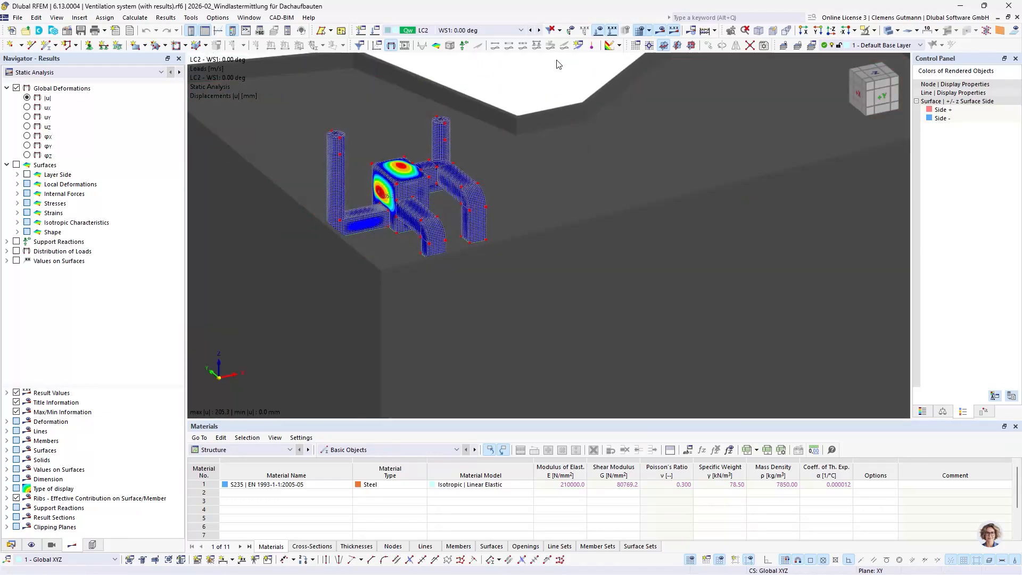
click(539, 33)
click(539, 30)
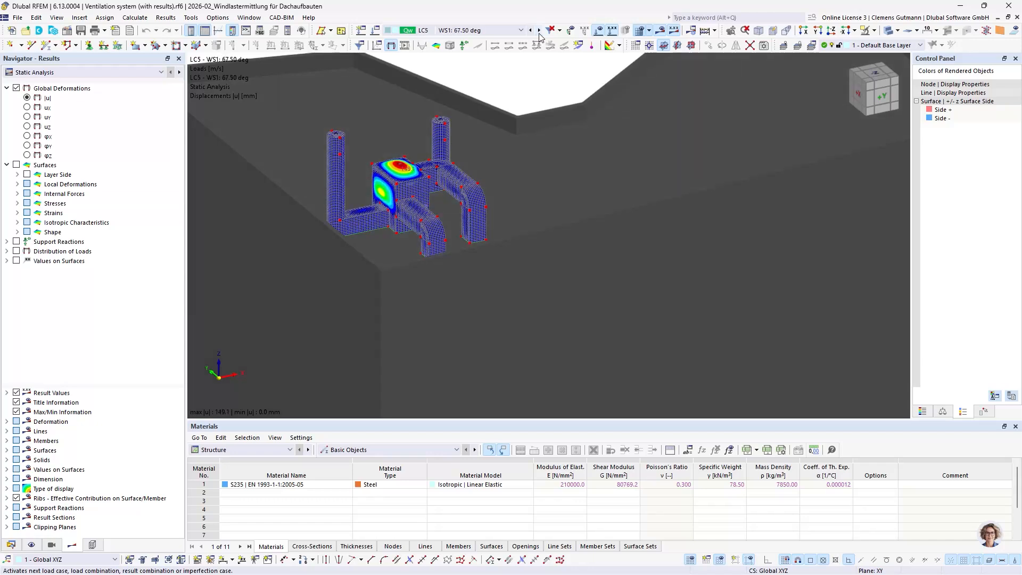
click(539, 30)
scroll(472, 200, down, 10)
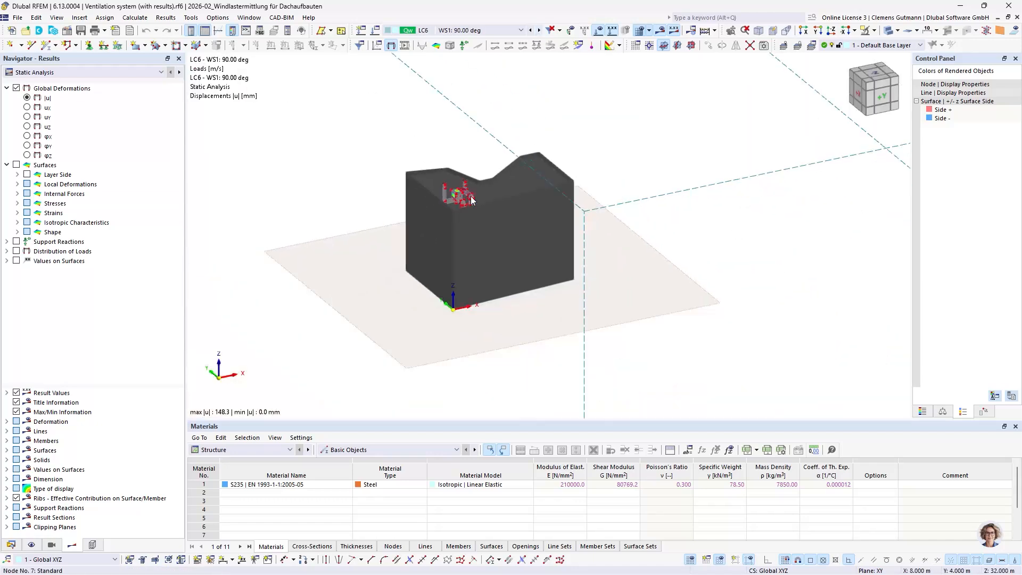
middle_drag(475, 117, 501, 192)
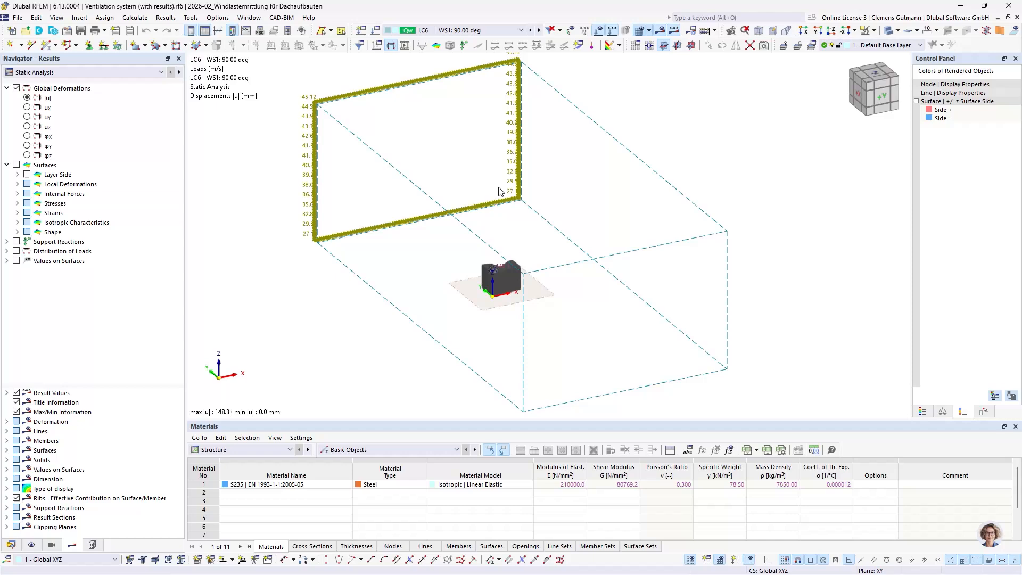
- Advance to load case LC8 (135.00 deg) and examine the deformations of the ventilation system up close
click(539, 31)
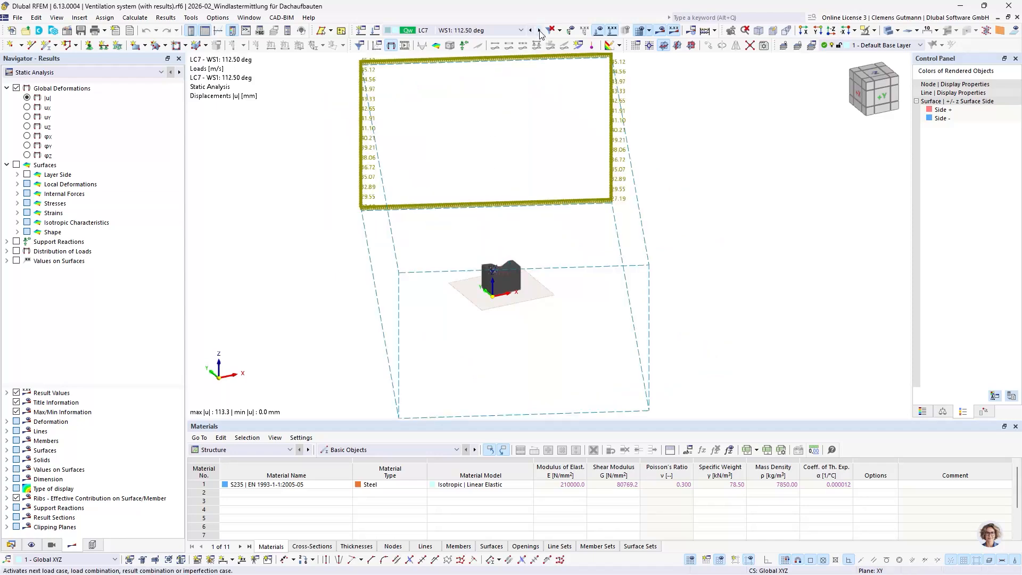
click(539, 31)
scroll(491, 274, up, 10)
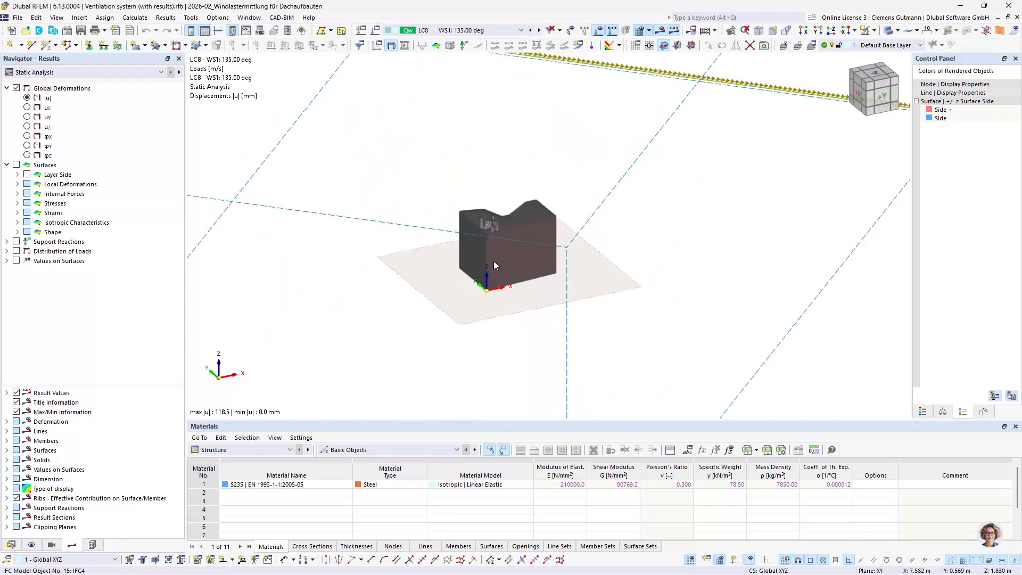
scroll(485, 184, up, 2)
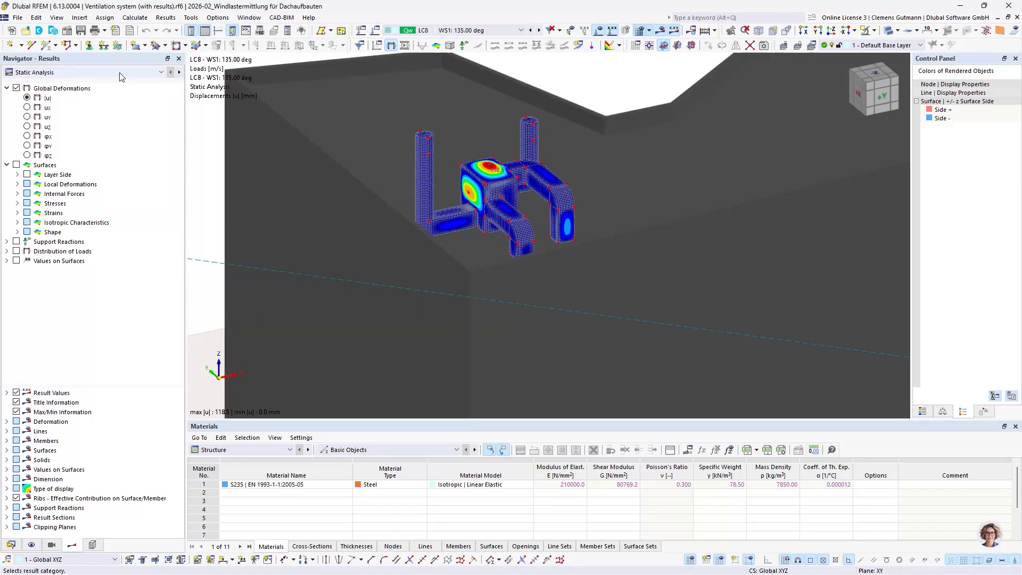
- Switch the LC8 results to Wind Simulation Analysis and examine the surface pressures on the building, with the surface result display options expanded
click(128, 72)
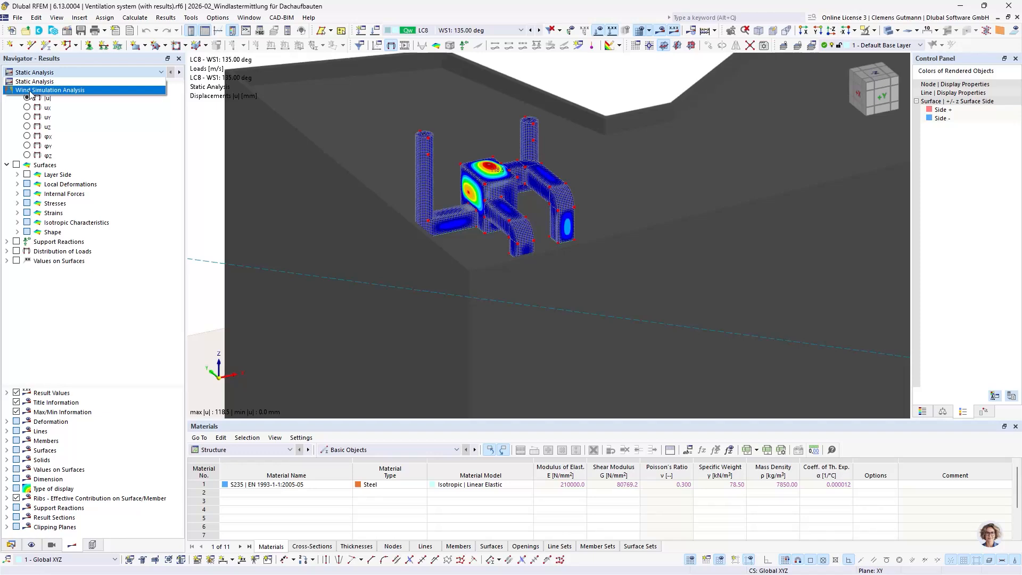
click(62, 117)
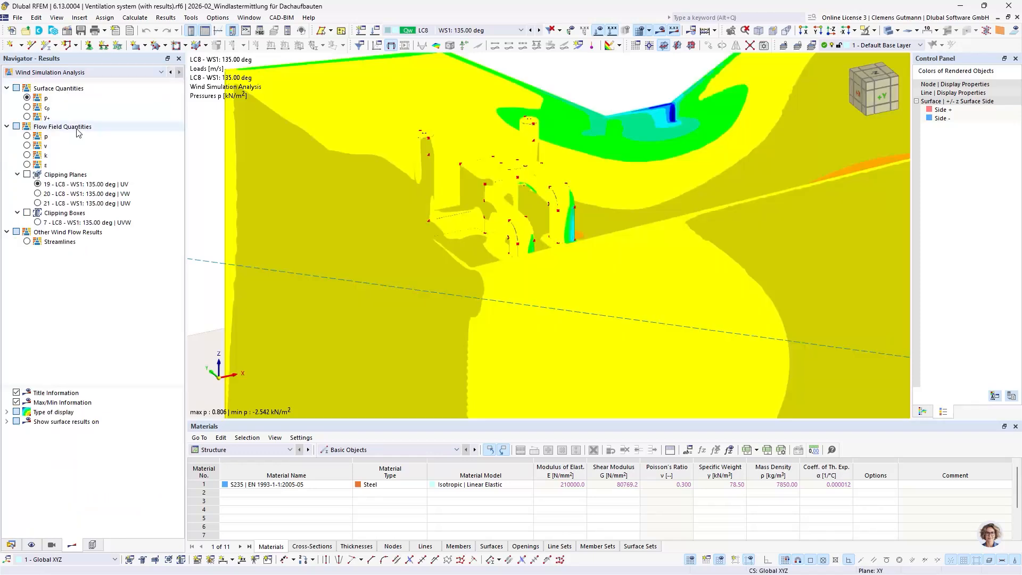
click(8, 422)
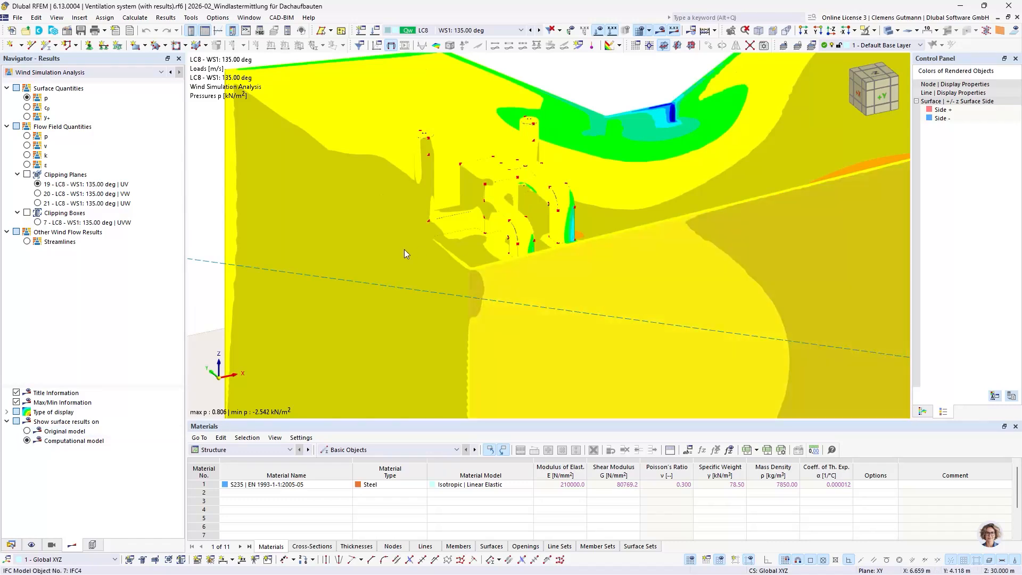
scroll(404, 251, down, 3)
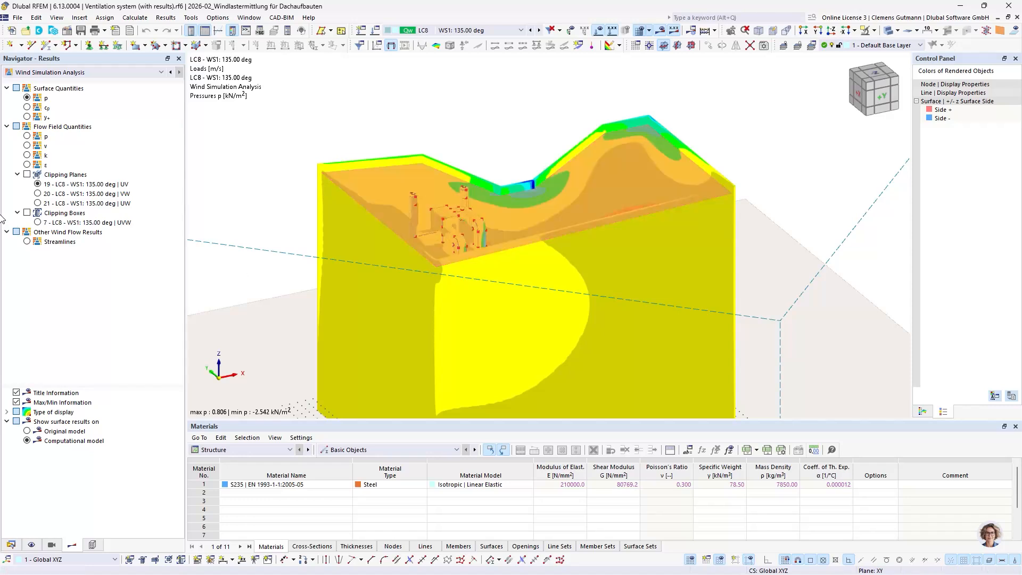
- Show the surface results on the original model and examine the pressures on the ventilation system closely
click(53, 432)
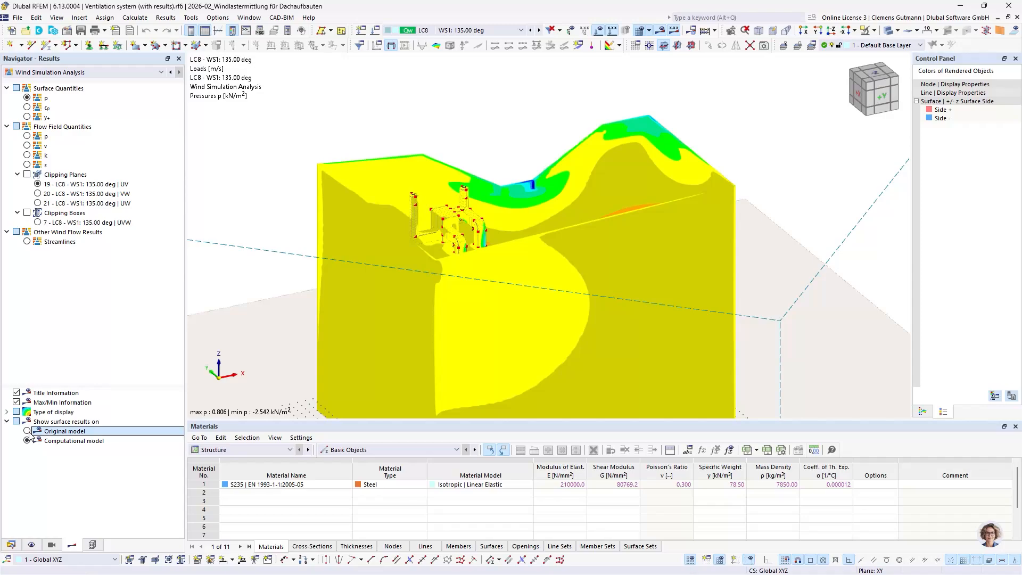
scroll(448, 223, up, 10)
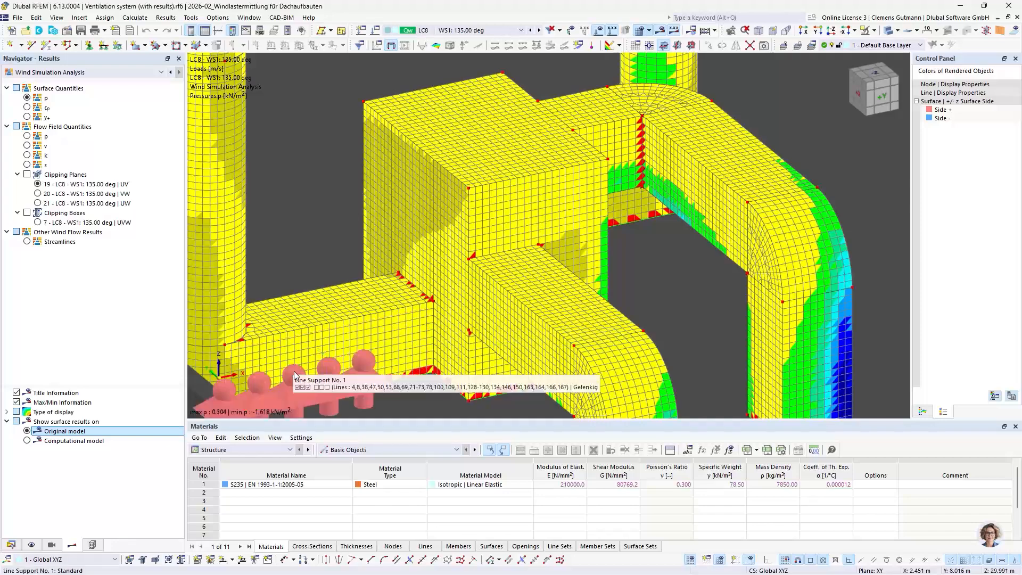
scroll(294, 374, down, 4)
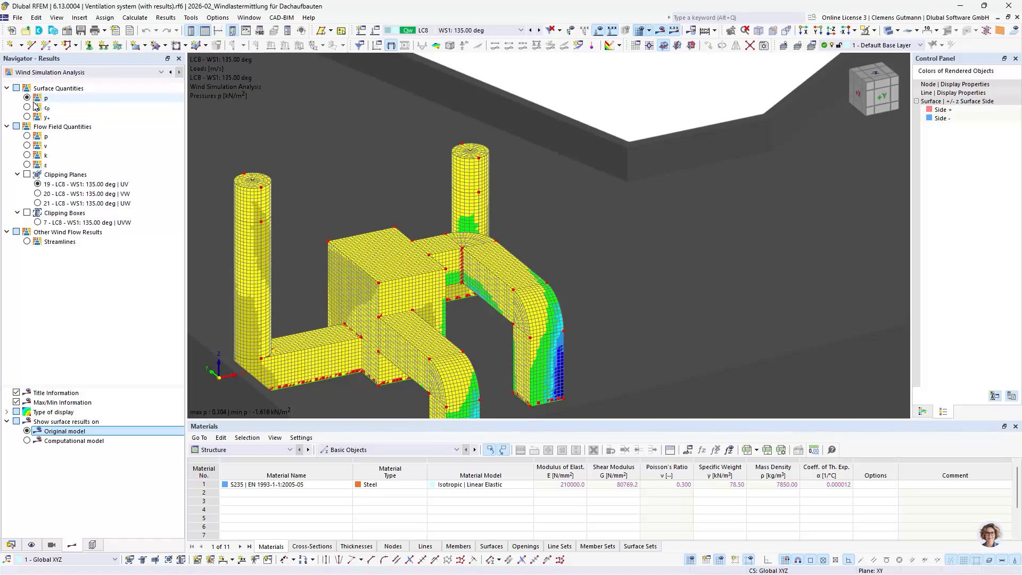
- Display the flow field velocity v of LC8 on the UV clipping plane and view it around the building
click(27, 145)
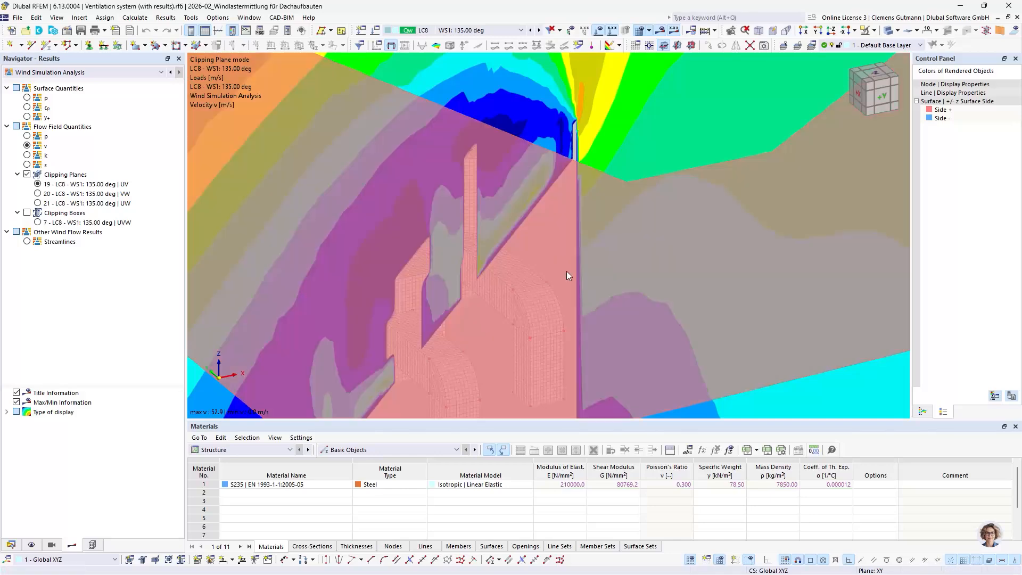
scroll(507, 263, down, 5)
scroll(487, 226, down, 2)
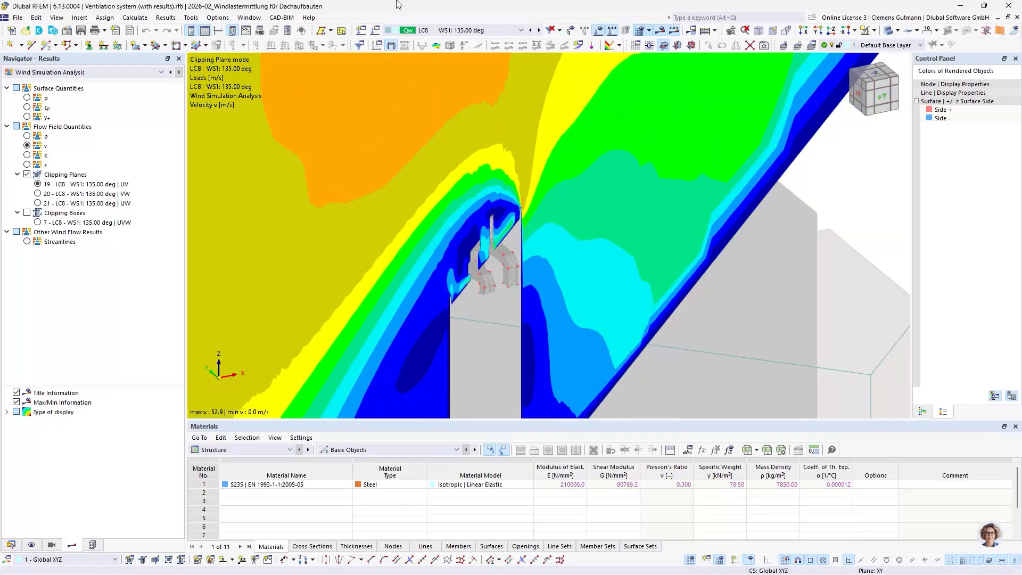
- Change to load case LC2 (0.00 deg) and examine the wind velocity field around the ventilation system
click(466, 33)
click(435, 49)
scroll(510, 291, up, 8)
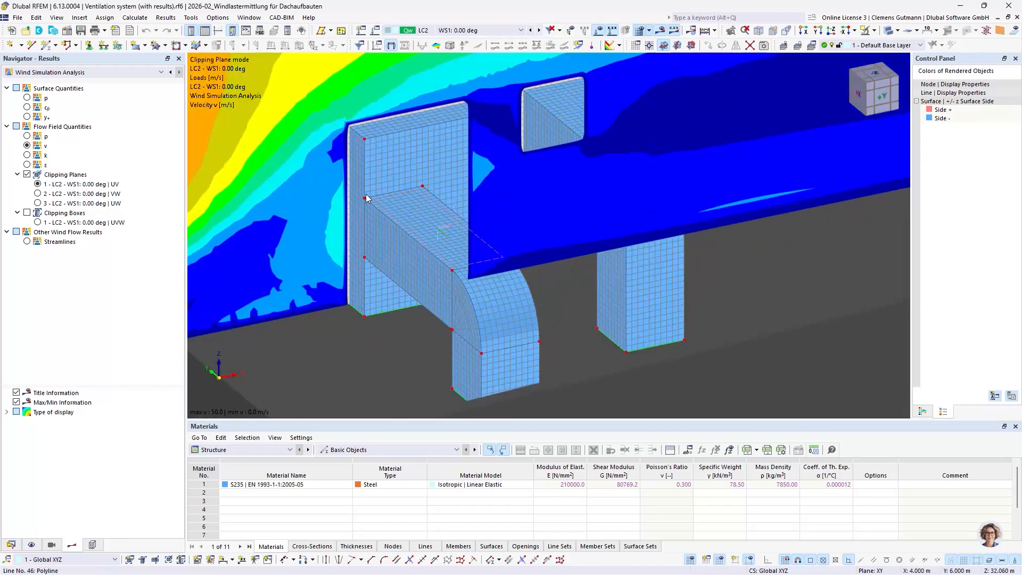
scroll(430, 288, down, 5)
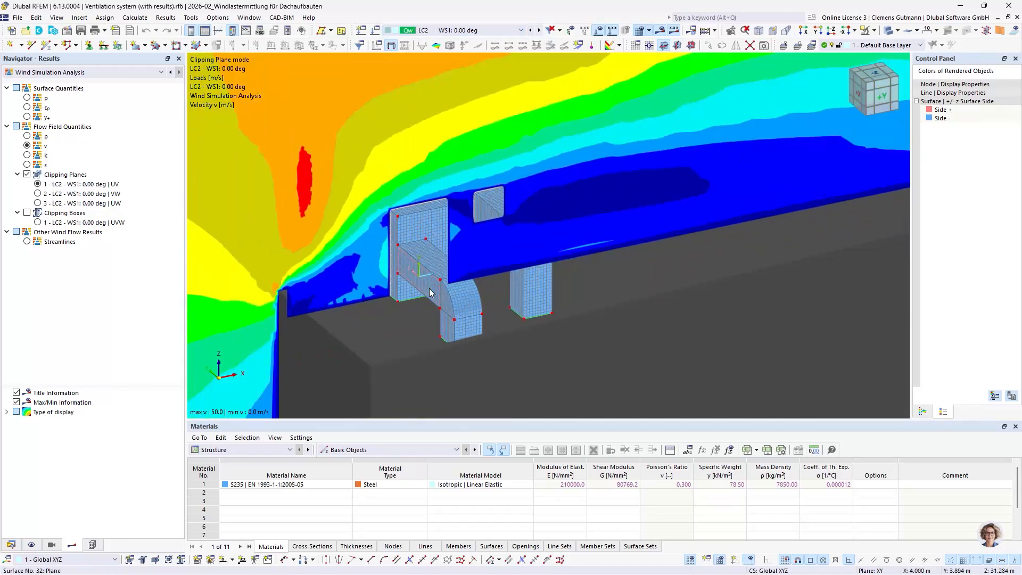
- Display the LC2 wind flow streamlines and view them around the entire building
click(28, 241)
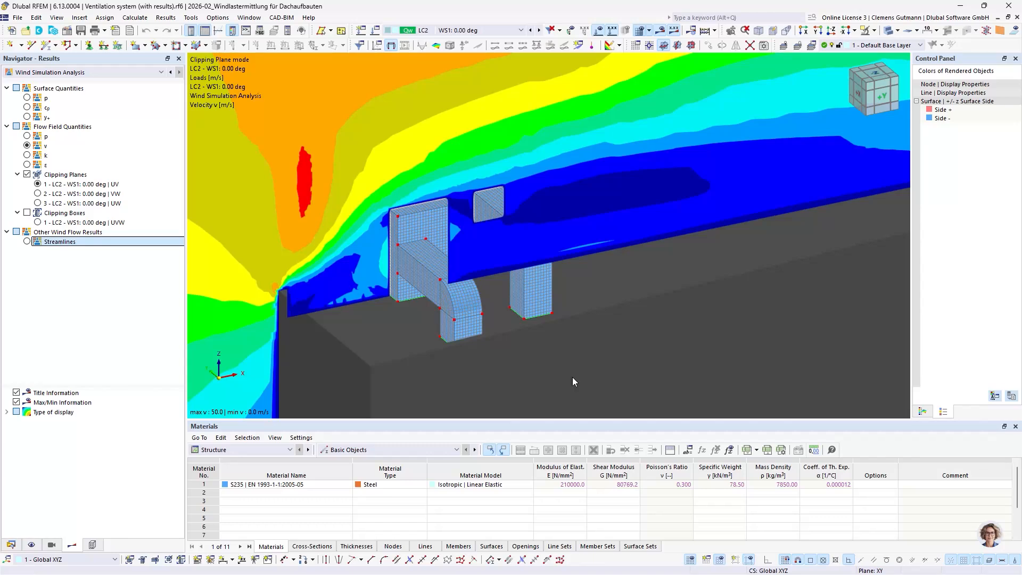
scroll(358, 251, down, 5)
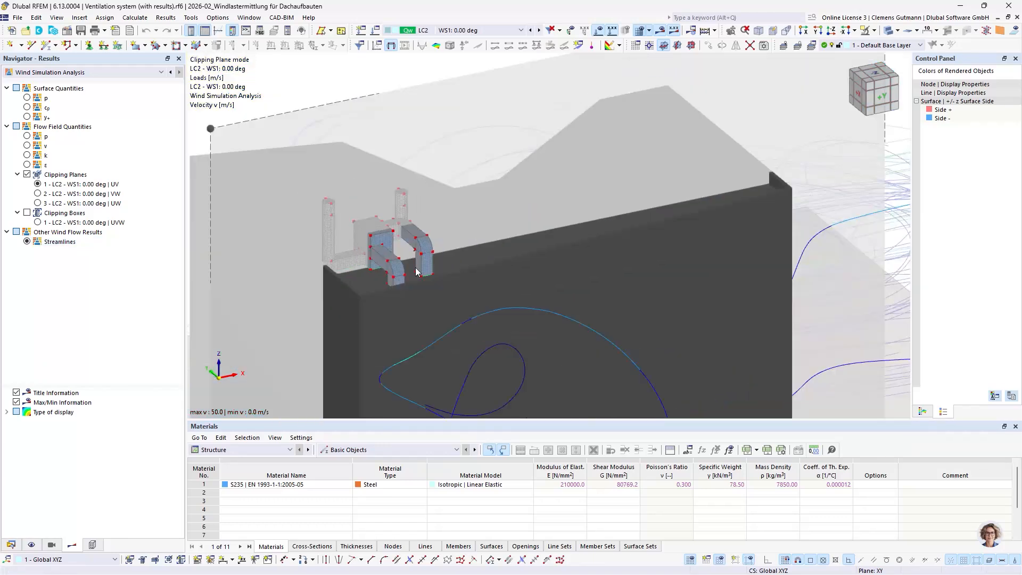
middle_drag(741, 304, 771, 206)
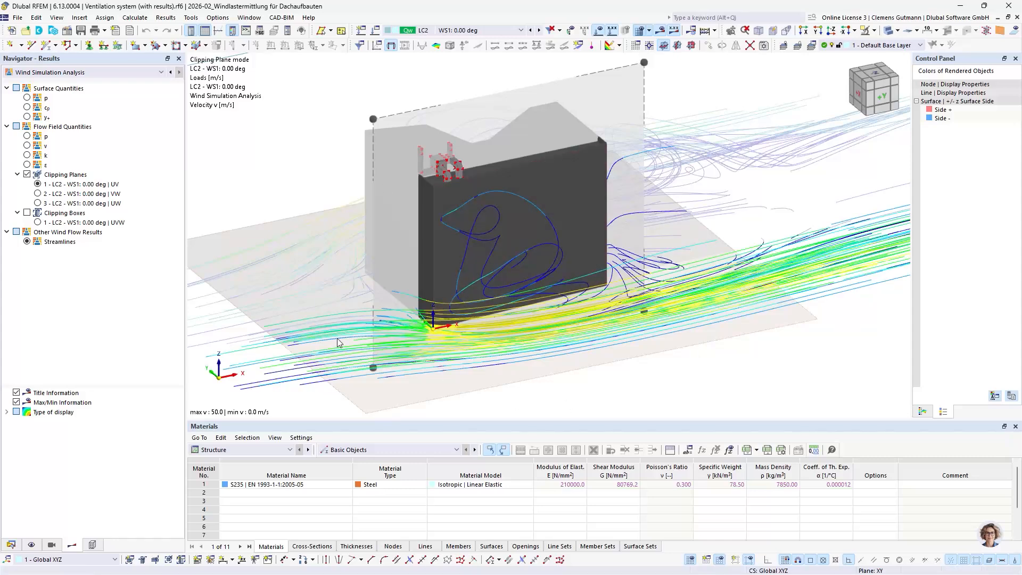
click(126, 17)
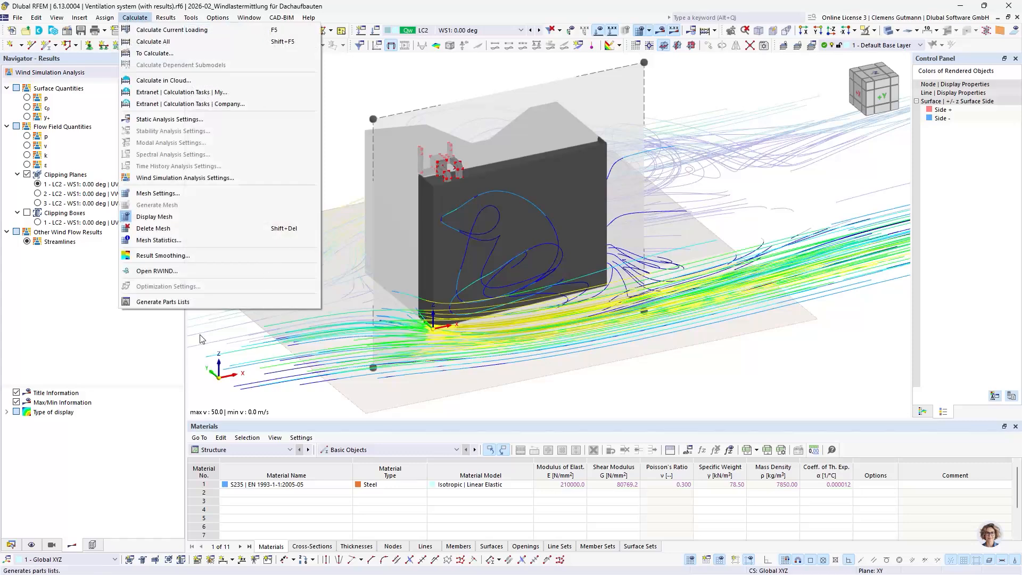
click(312, 389)
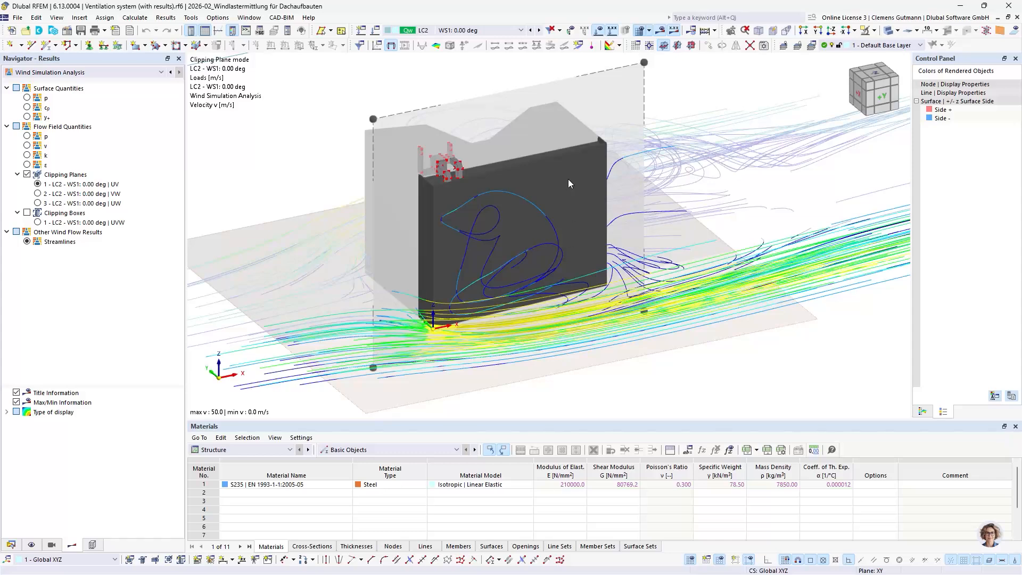
- Review result combination RC1 with its assigned load cases LC2 to LC17 and the result combinations option in the load case base settings
click(375, 32)
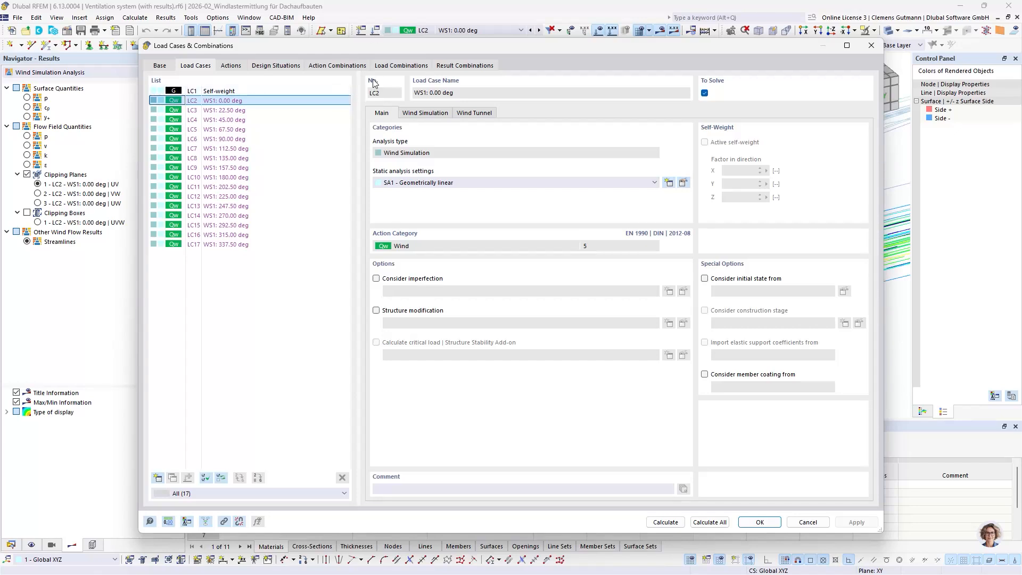
click(448, 67)
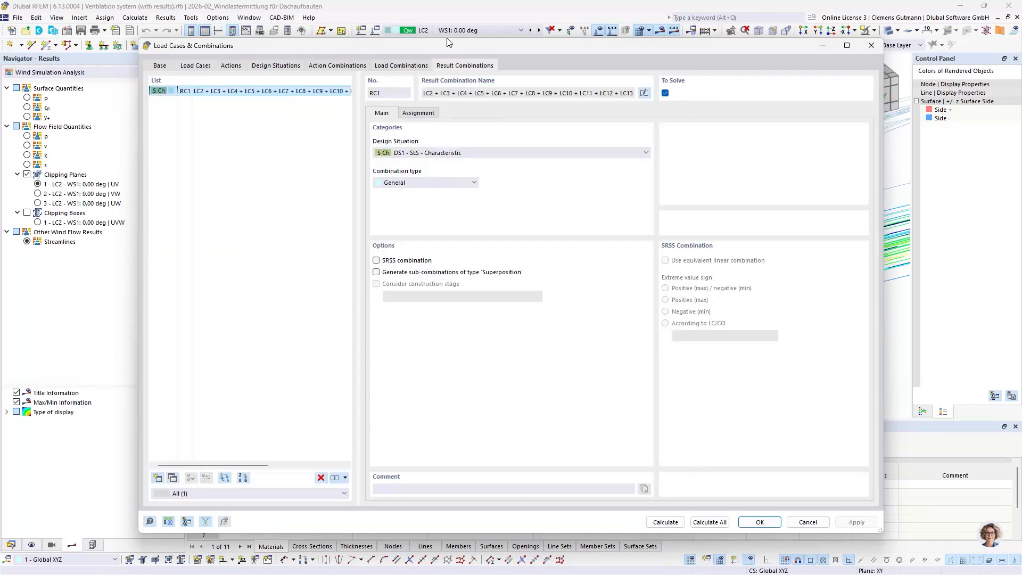
click(413, 115)
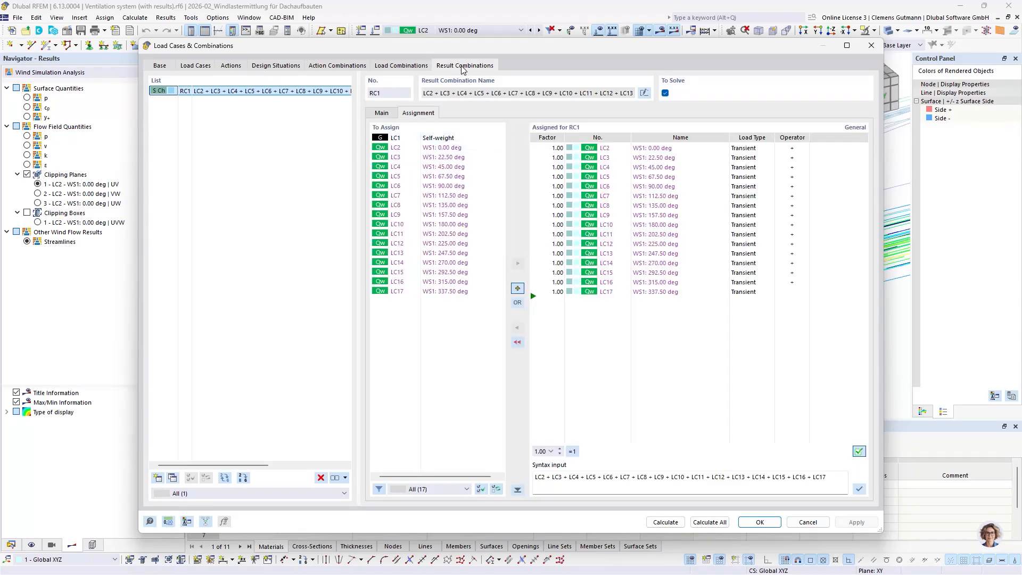
click(159, 66)
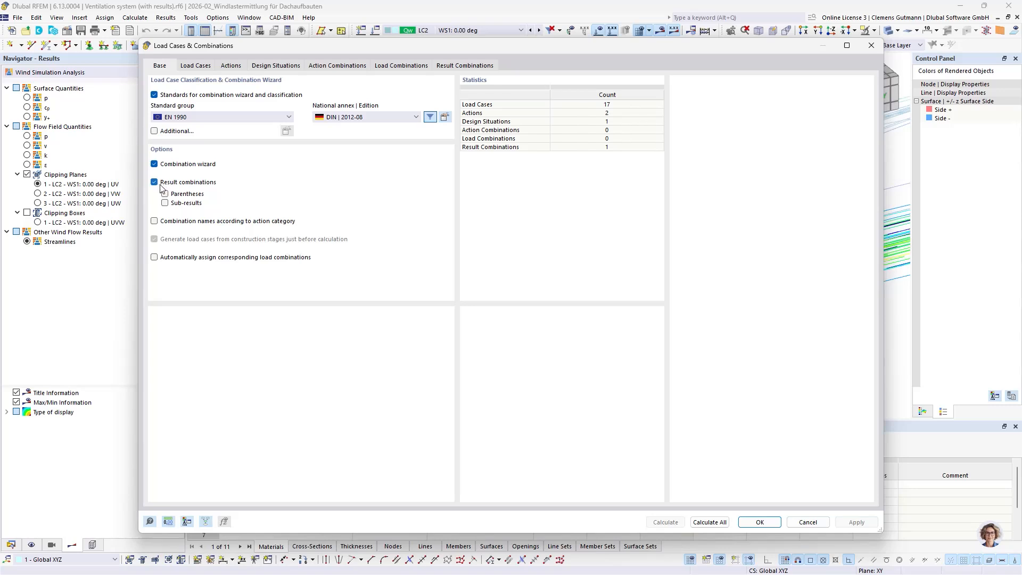
click(480, 66)
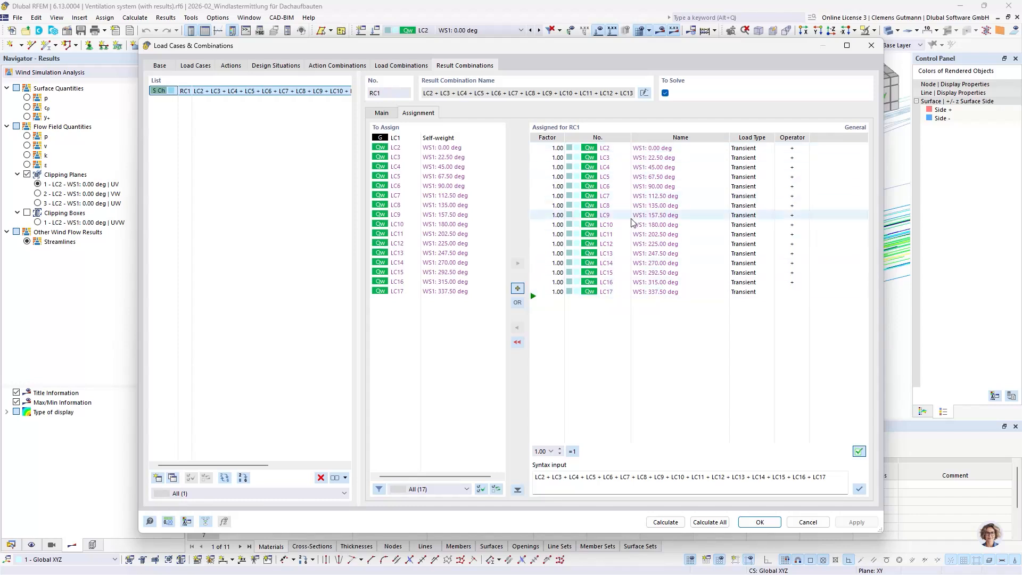
key(Return)
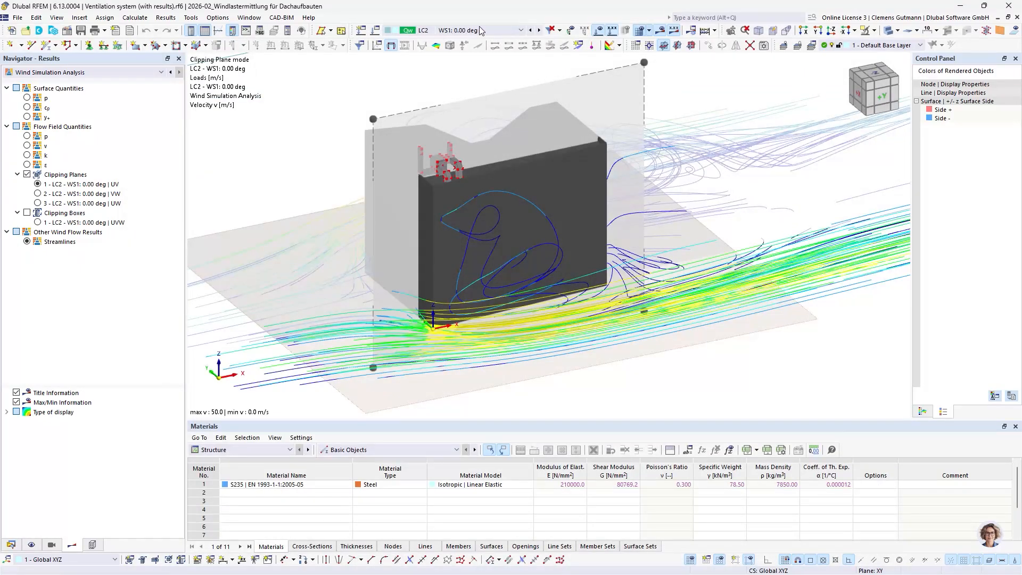
- Display the wind simulation results of result combination RC1
scroll(503, 32, down, 17)
click(503, 30)
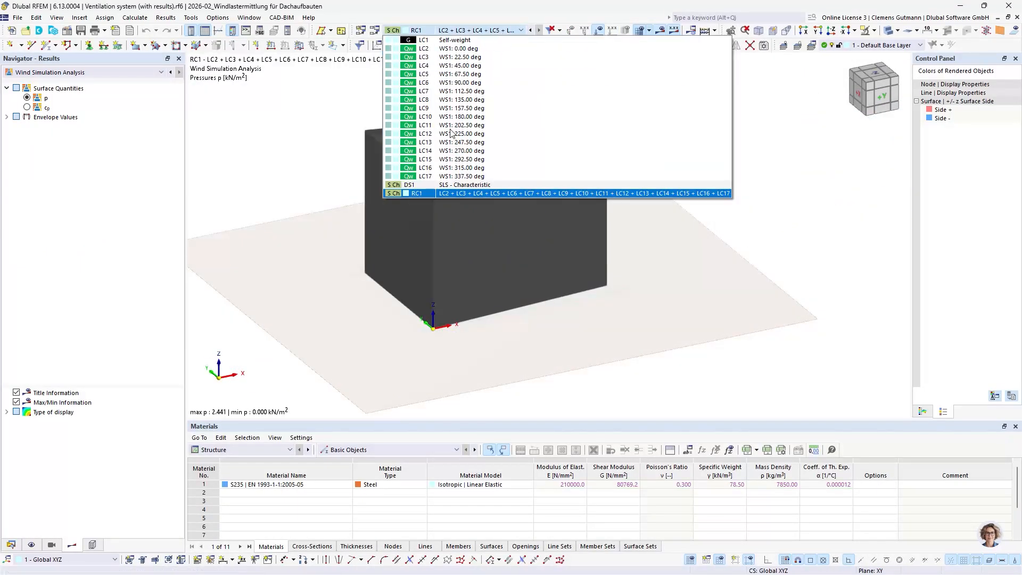
click(427, 193)
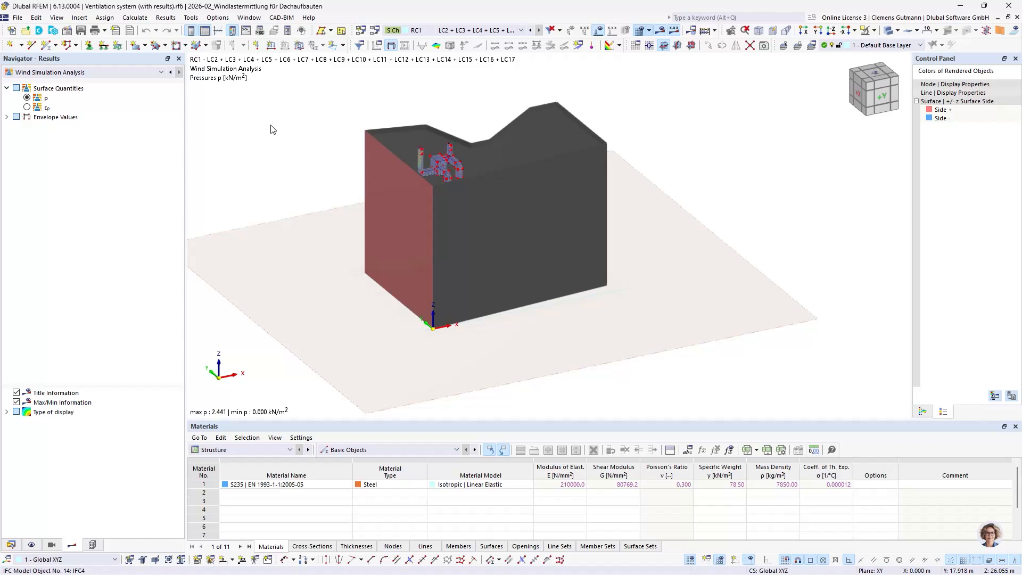
- View the RC1 static analysis deformations, and return to the Wind Simulation Analysis pressures
click(161, 72)
click(92, 82)
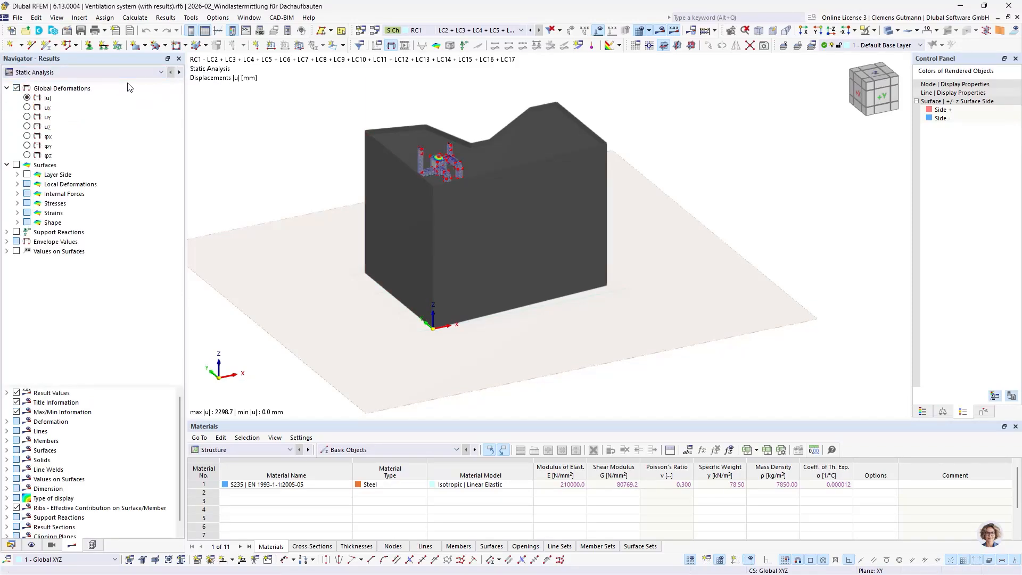
click(179, 72)
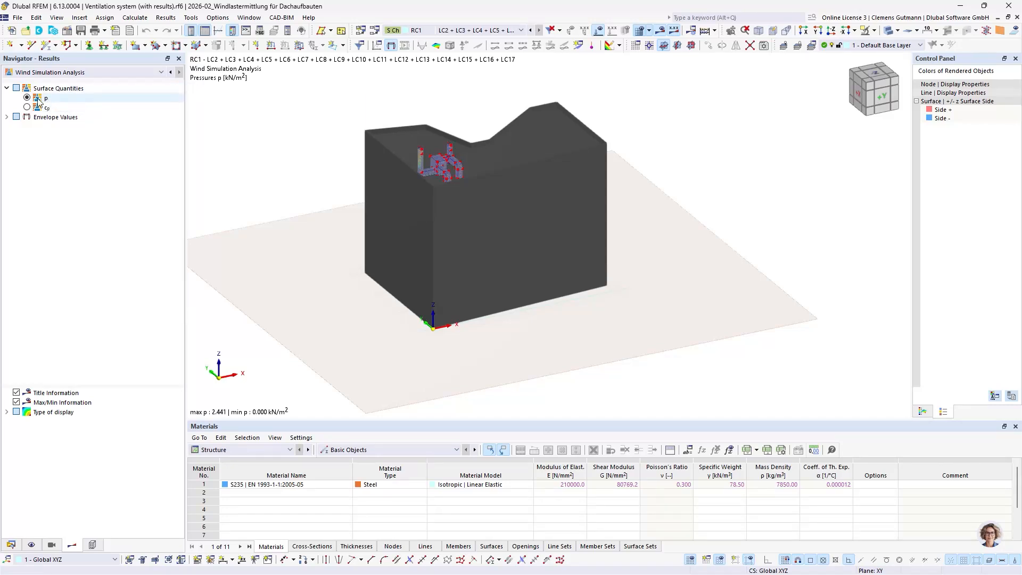
- Examine the RC1 surface pressures on the ventilation system up close, particularly along the vertical round duct
scroll(427, 166, up, 3)
scroll(427, 166, up, 5)
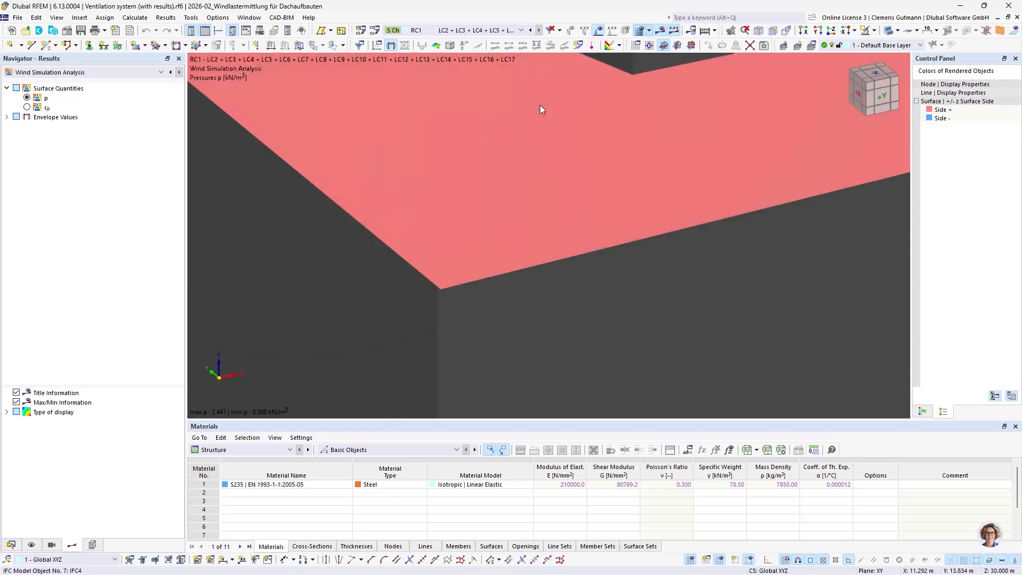
scroll(445, 126, down, 4)
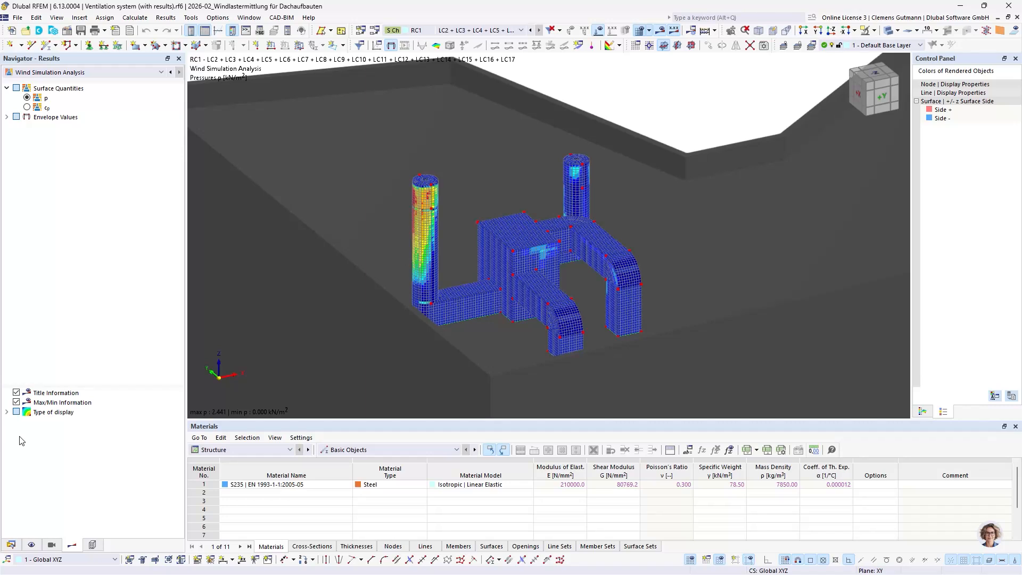
scroll(476, 257, up, 5)
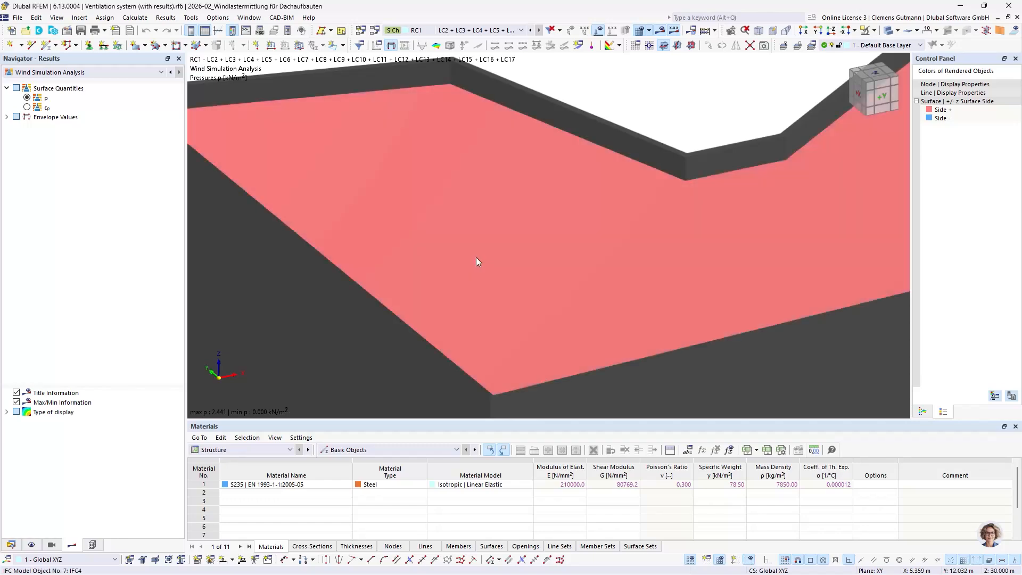
scroll(542, 290, down, 5)
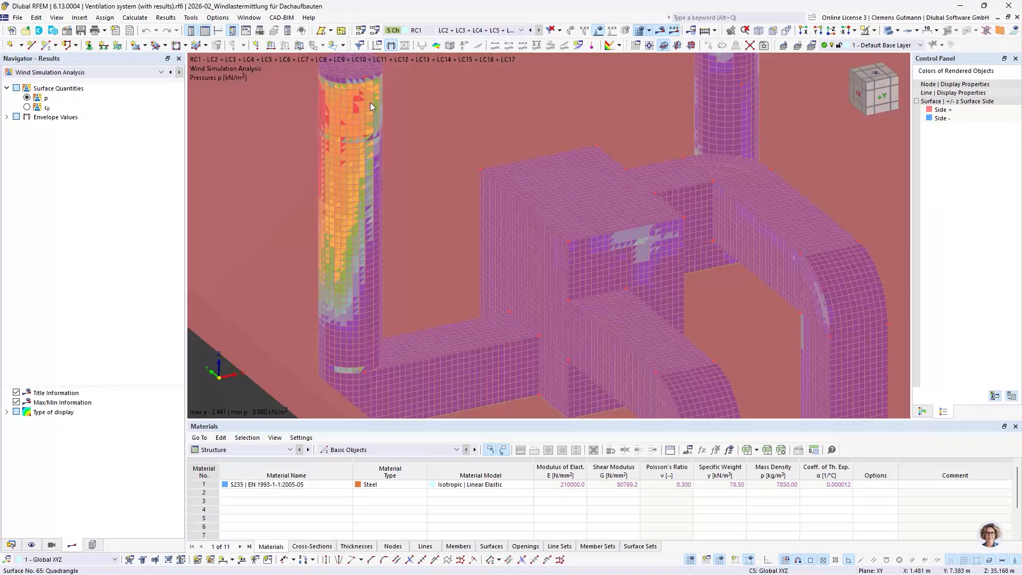
mouse_move(347, 109)
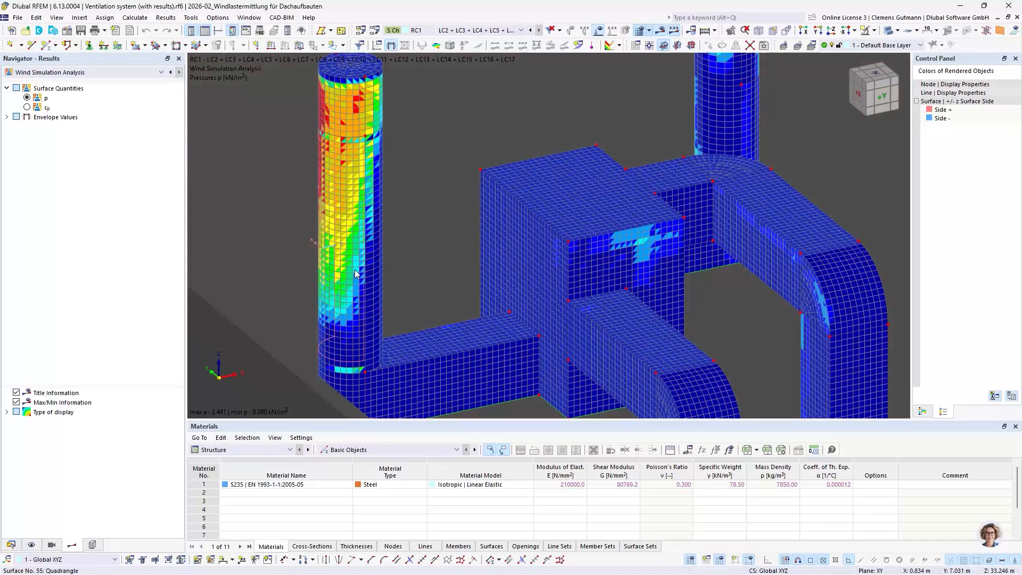
mouse_move(345, 316)
scroll(325, 308, up, 2)
- Set the RC1 envelope to Min Values and examine the pressures on the vertical round duct
click(6, 116)
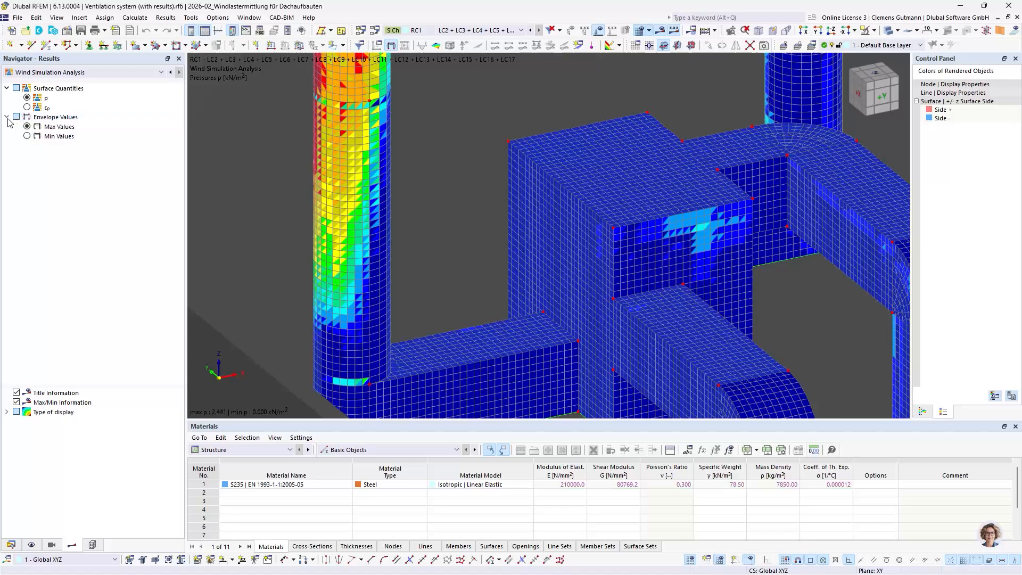
click(28, 138)
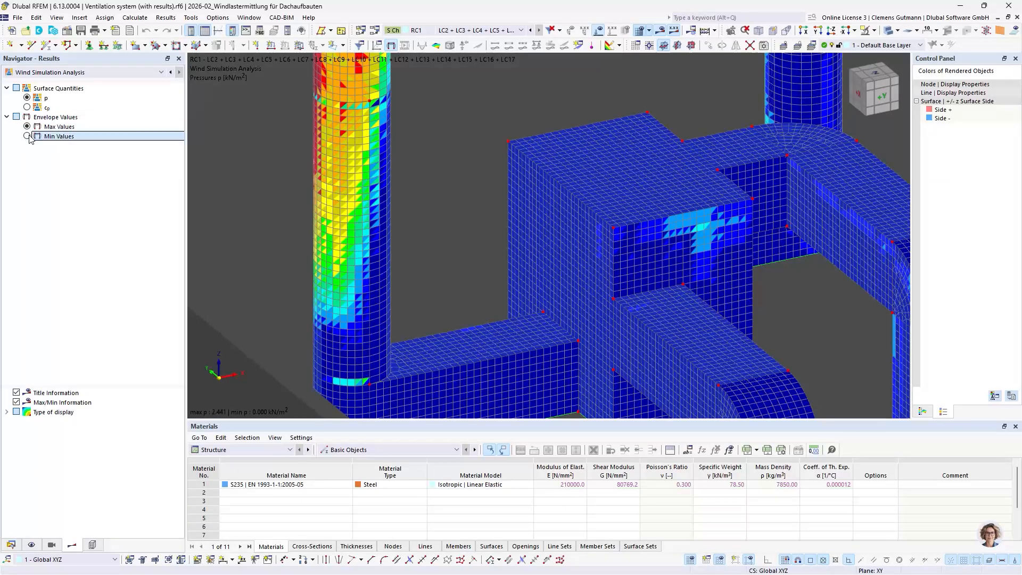
click(27, 136)
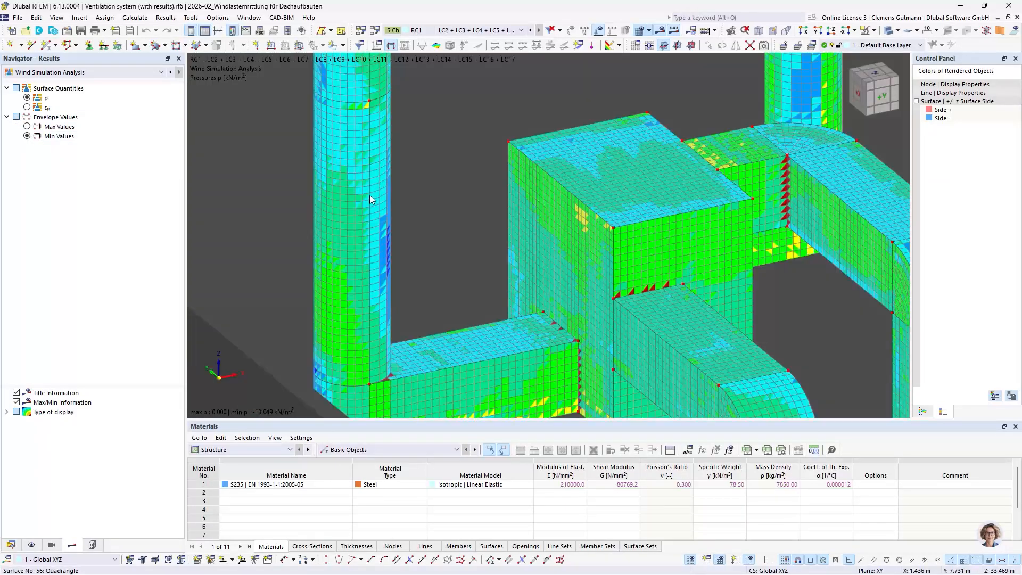
scroll(365, 205, up, 3)
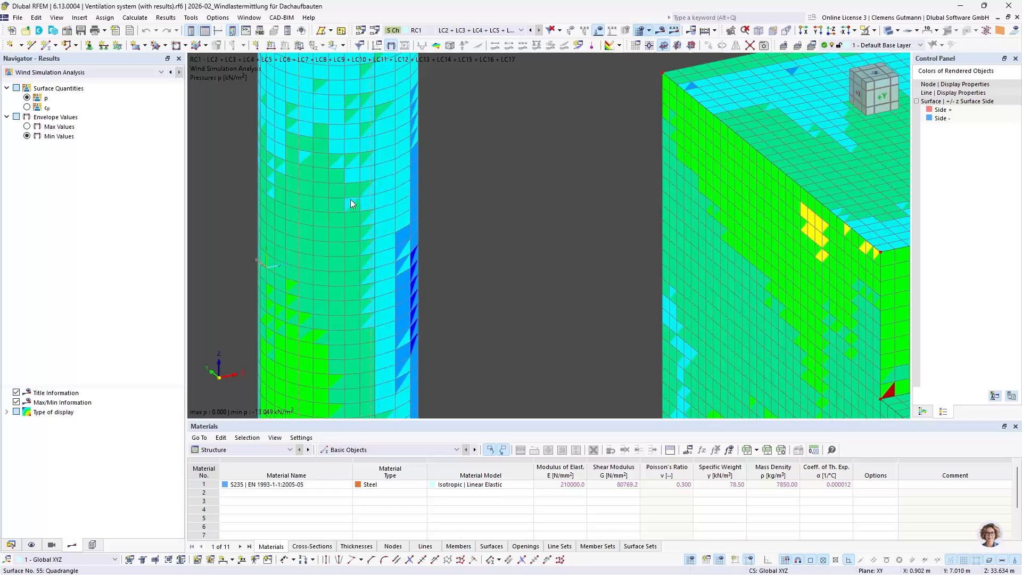
- Open the model Ventilation system (1 m attic).rf6
mouse_move(355, 196)
click(25, 30)
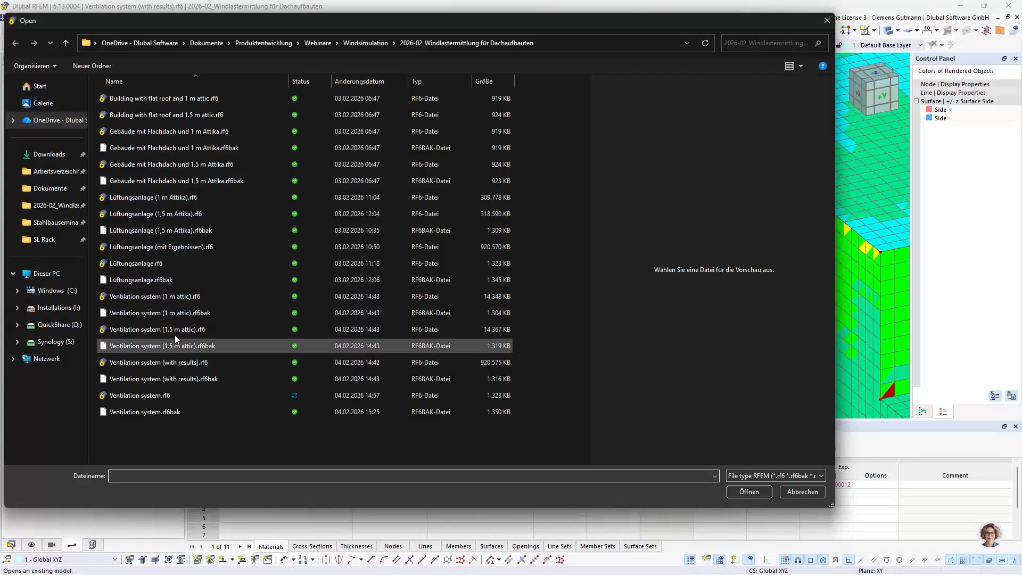
click(183, 297)
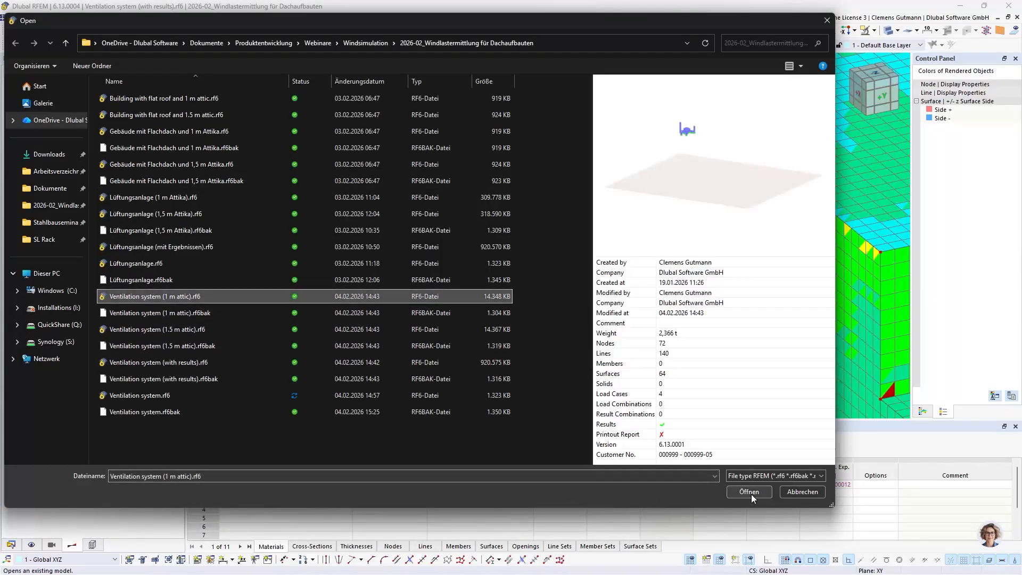
click(751, 493)
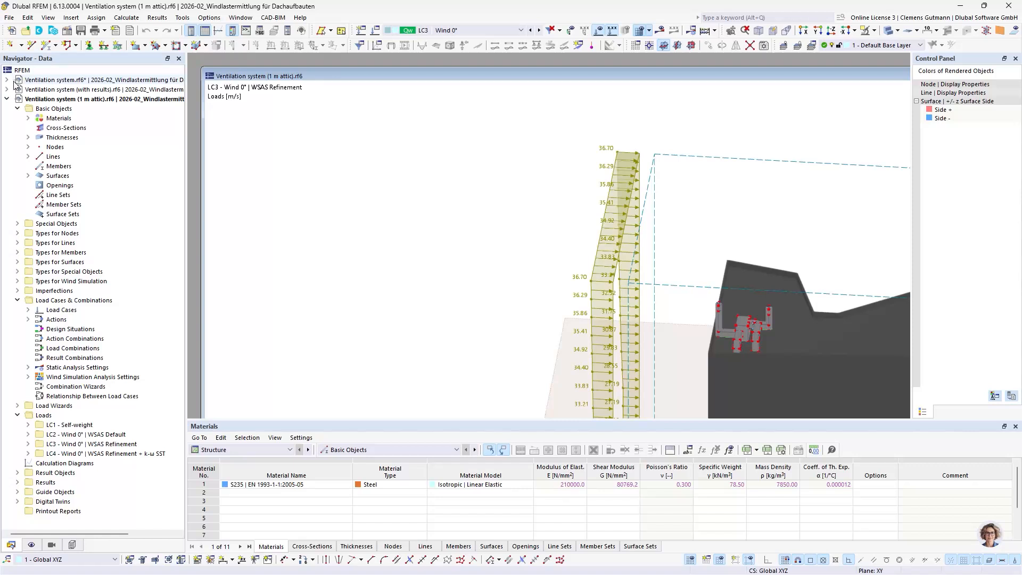
- Close the Ventilation system.rf6 model without saving its changes, and close Ventilation system (with results).rf6
click(80, 80)
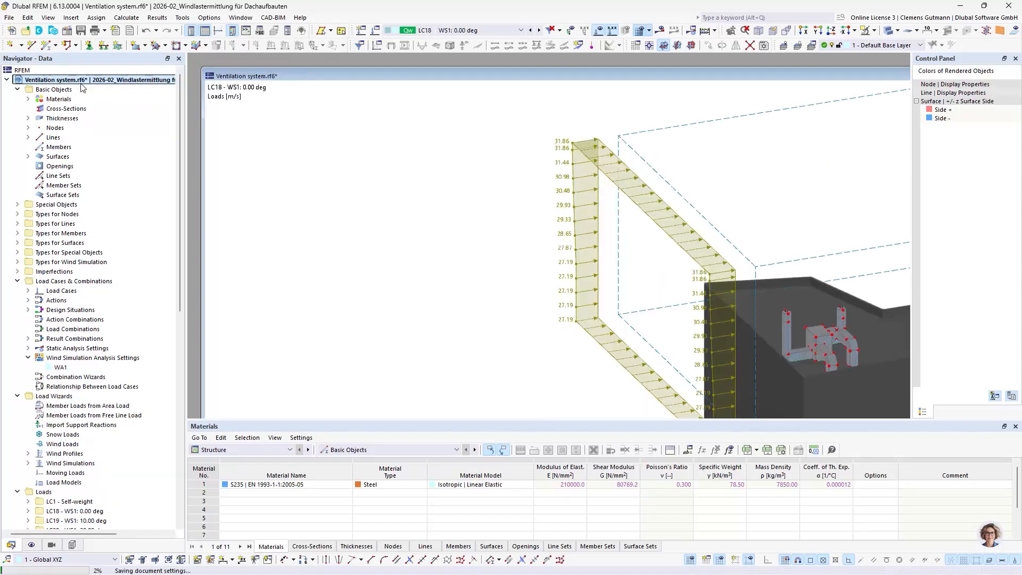
right_click(97, 84)
key(Escape)
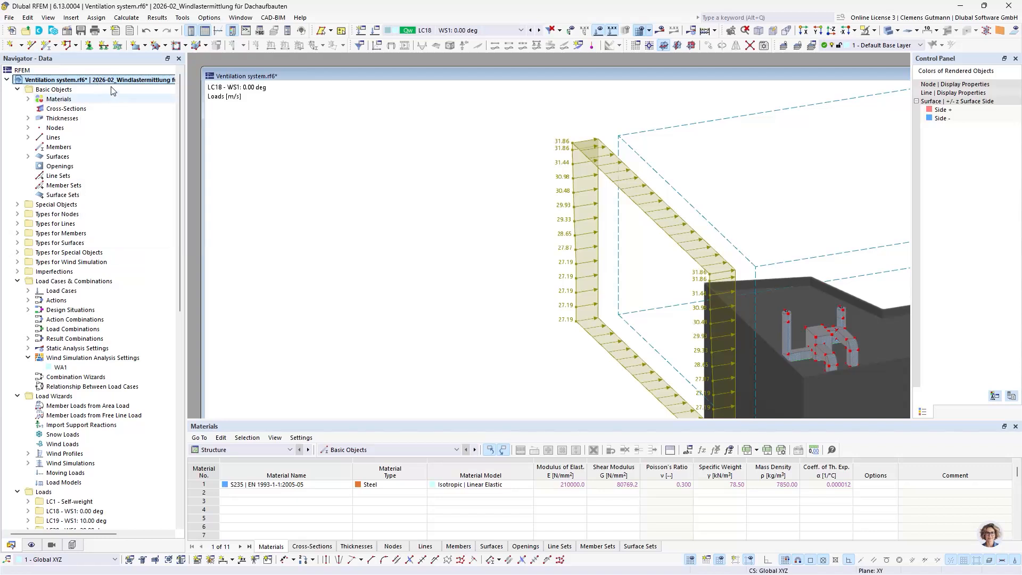
right_click(119, 81)
click(163, 189)
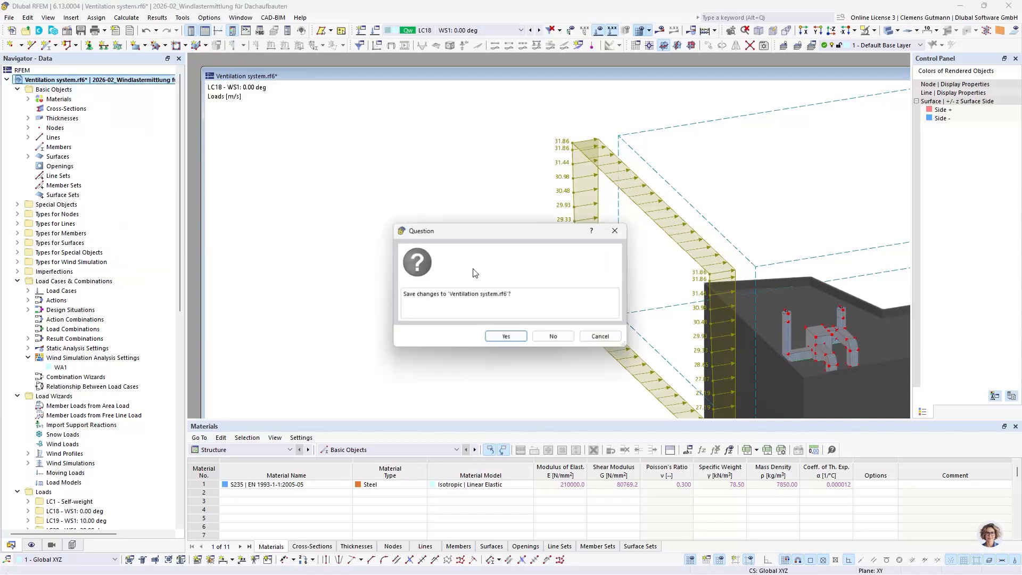
click(559, 335)
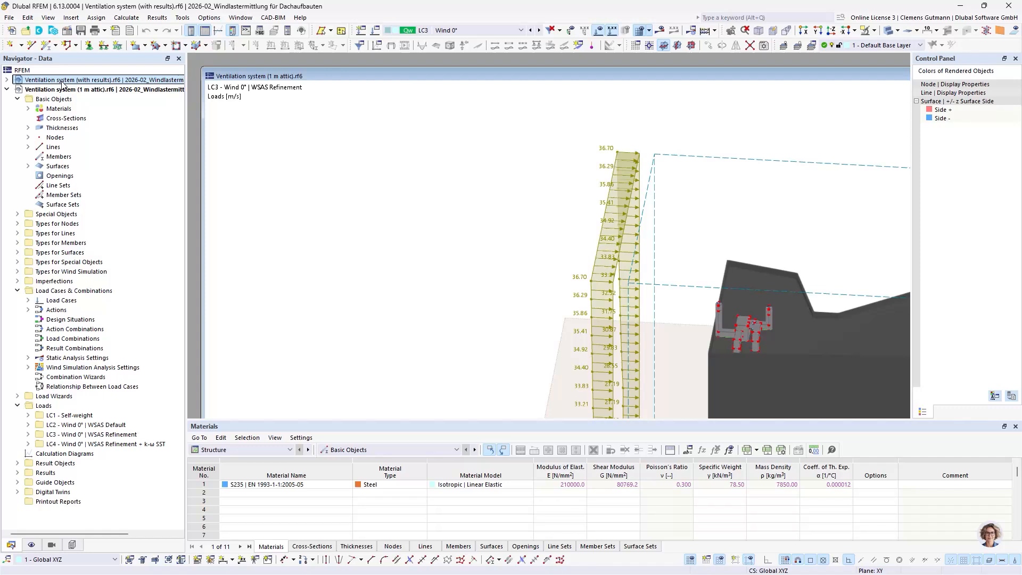
right_click(62, 80)
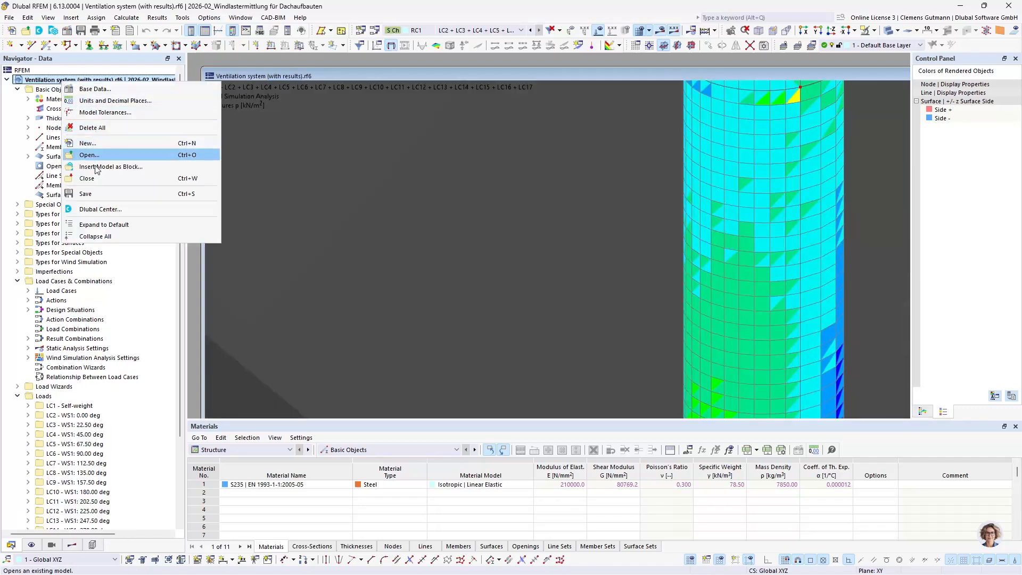
click(123, 178)
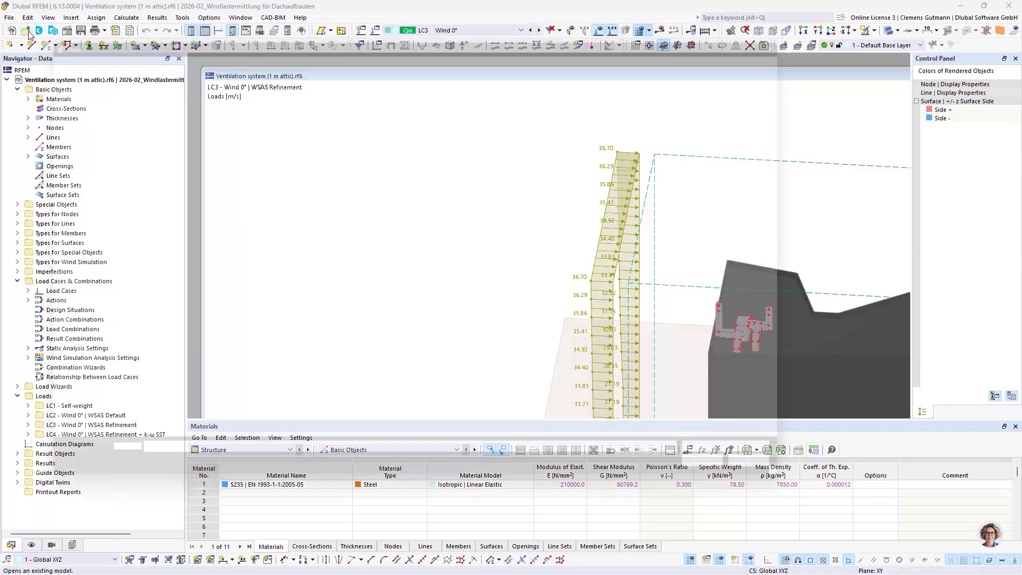
click(29, 33)
click(219, 164)
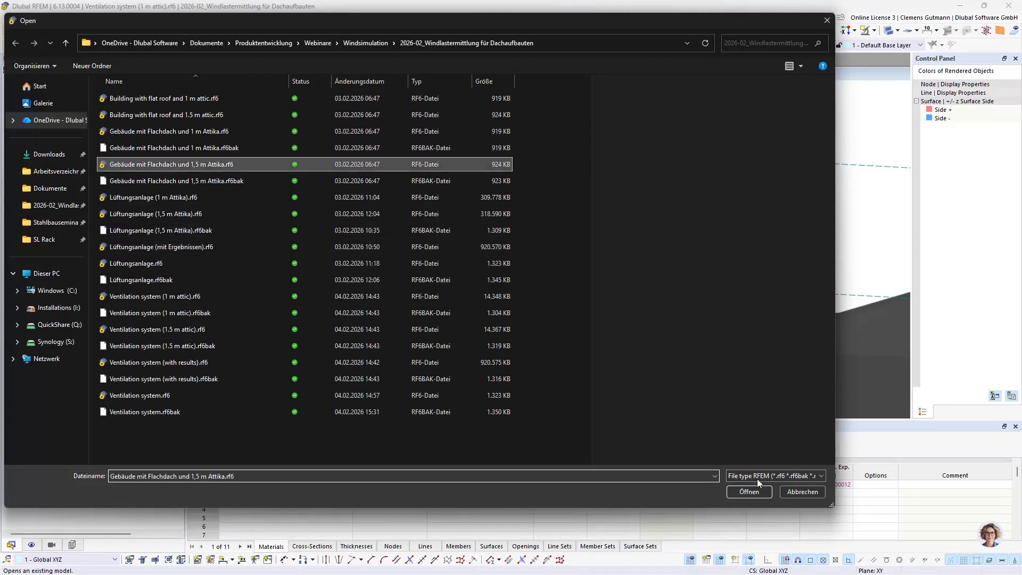
click(752, 492)
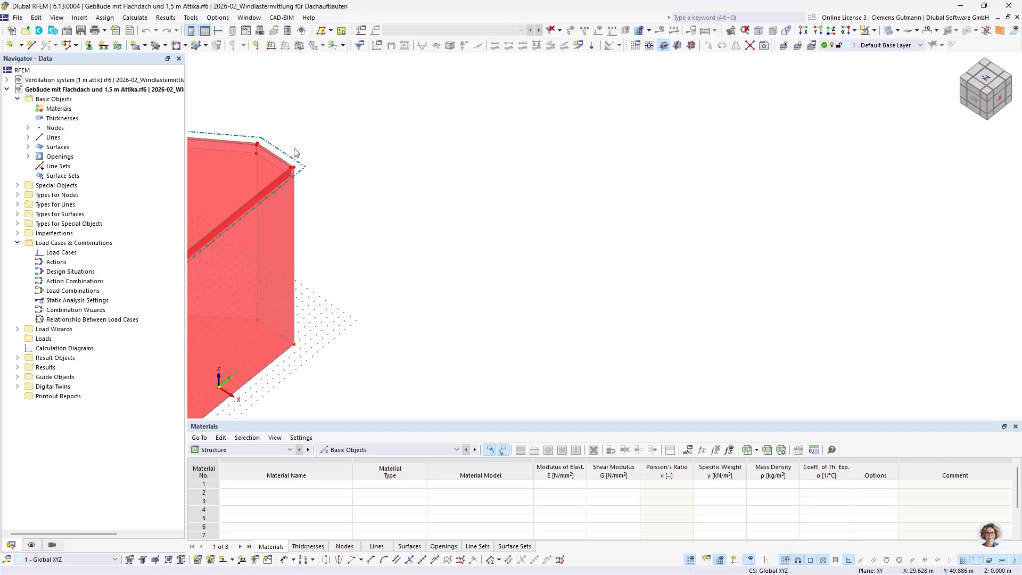
click(249, 17)
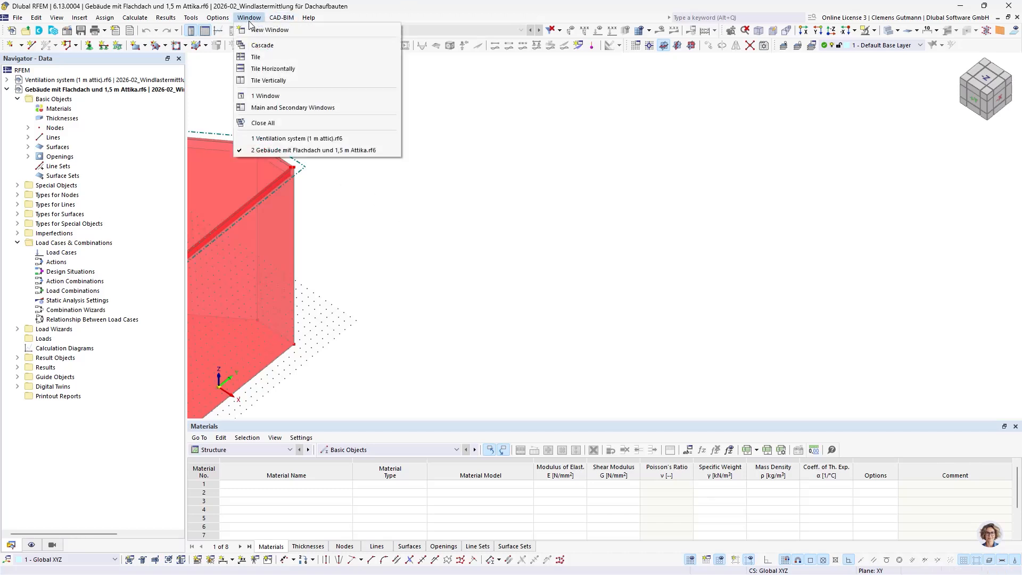
click(249, 20)
click(245, 18)
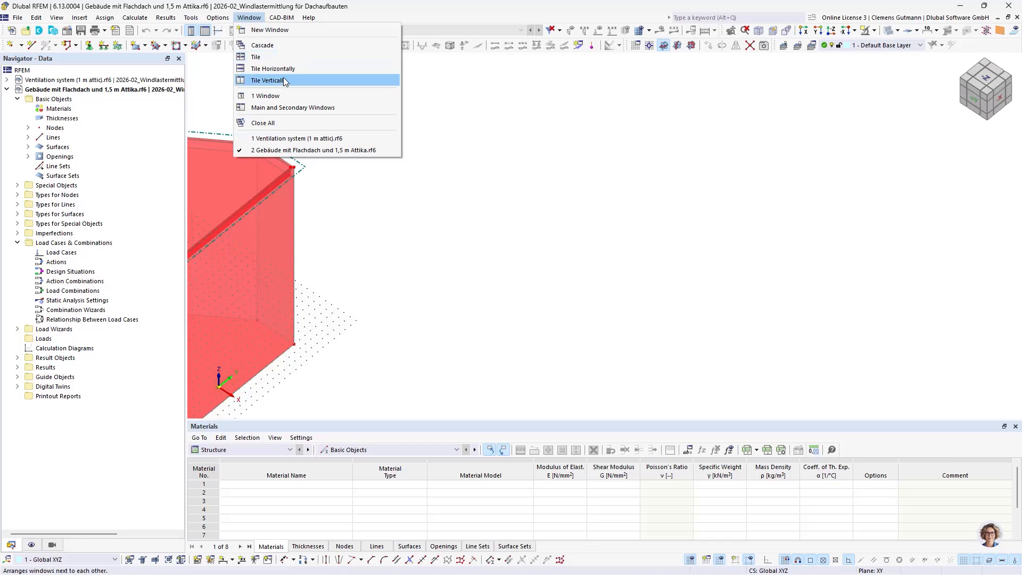
click(266, 80)
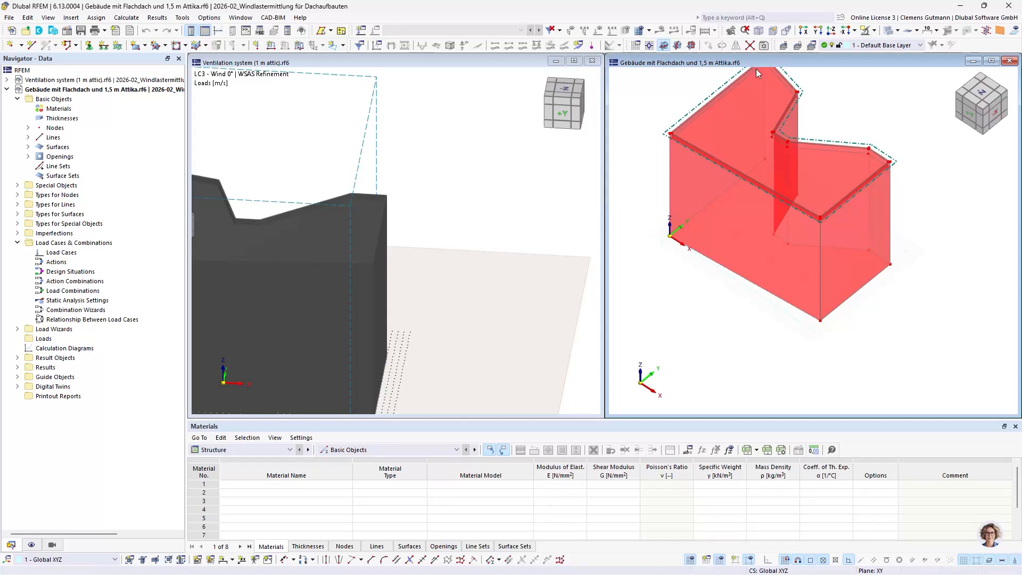
click(1009, 61)
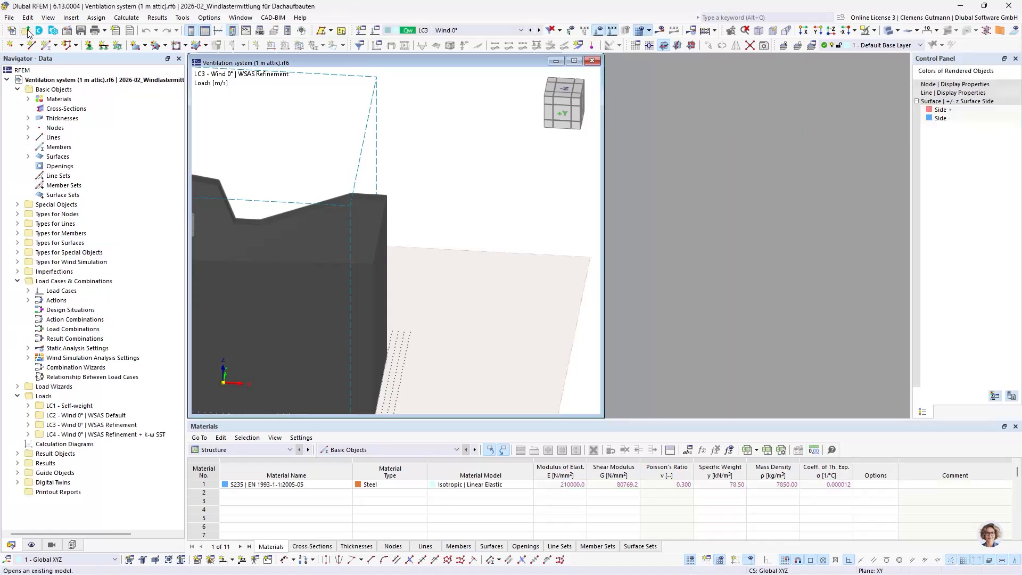
- Open Ventilation system (1.5 m attic).rf6 and tile it vertically beside the 1 m attic model
click(29, 33)
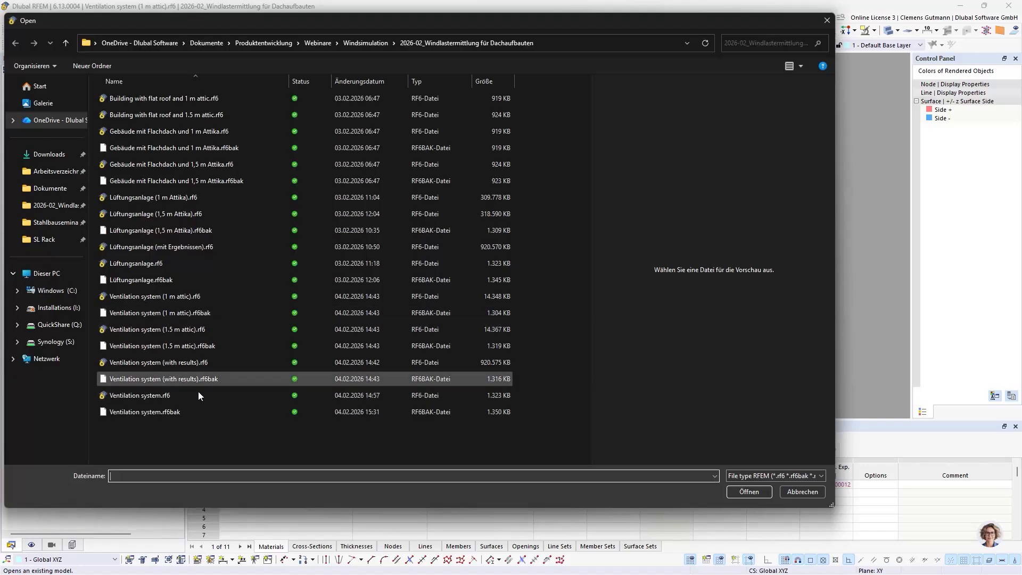
click(187, 329)
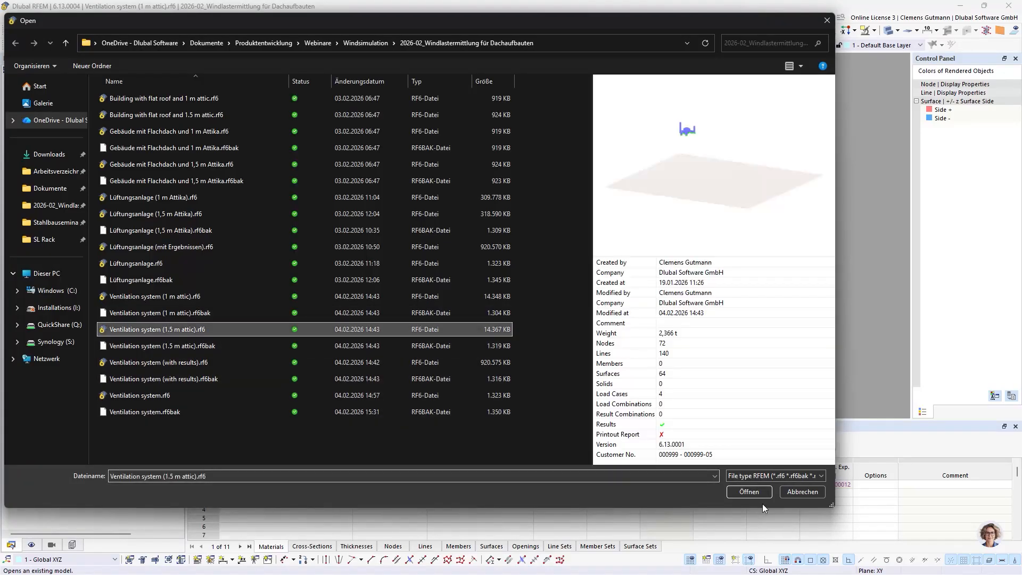
click(748, 491)
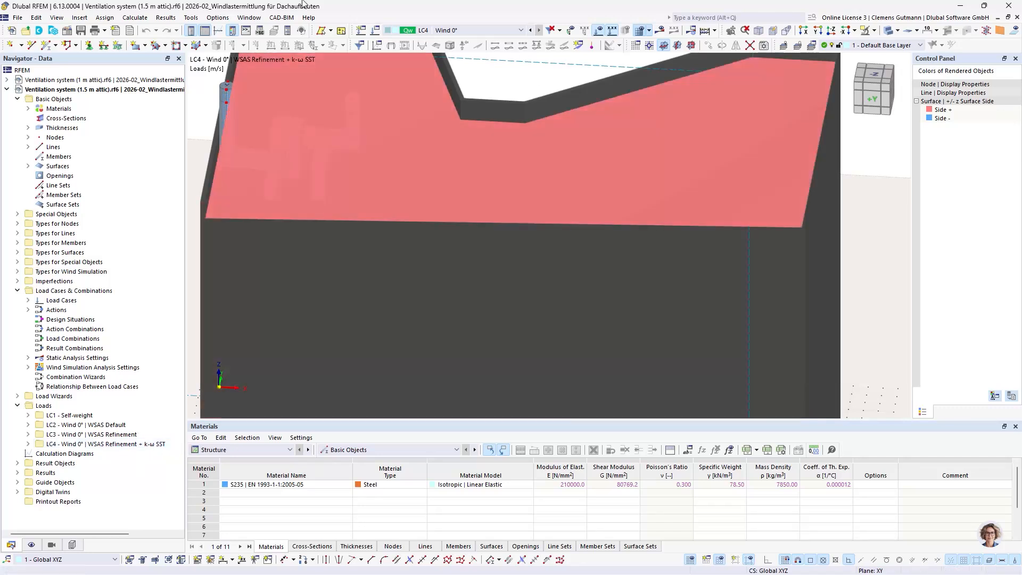
click(248, 17)
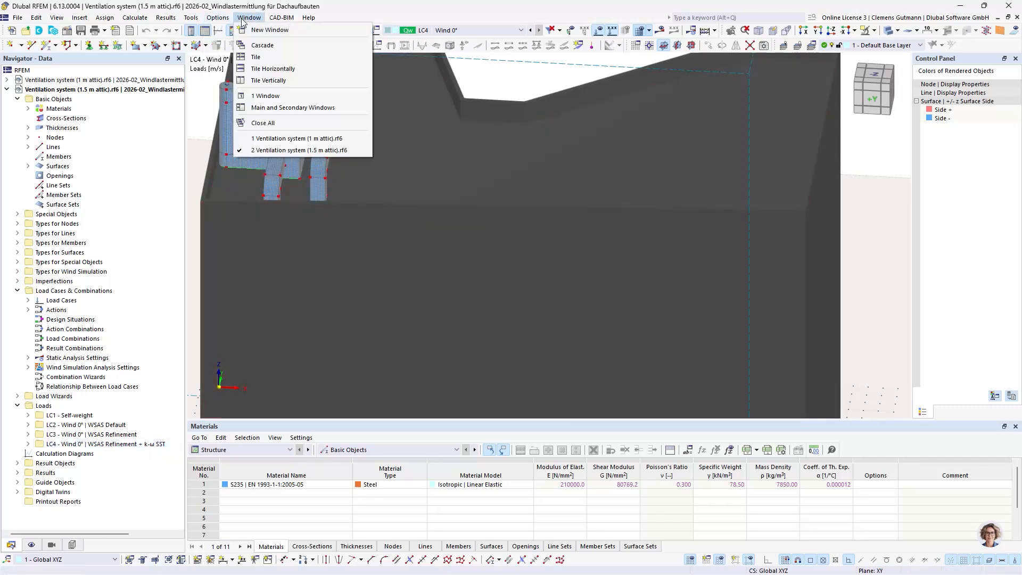
click(283, 81)
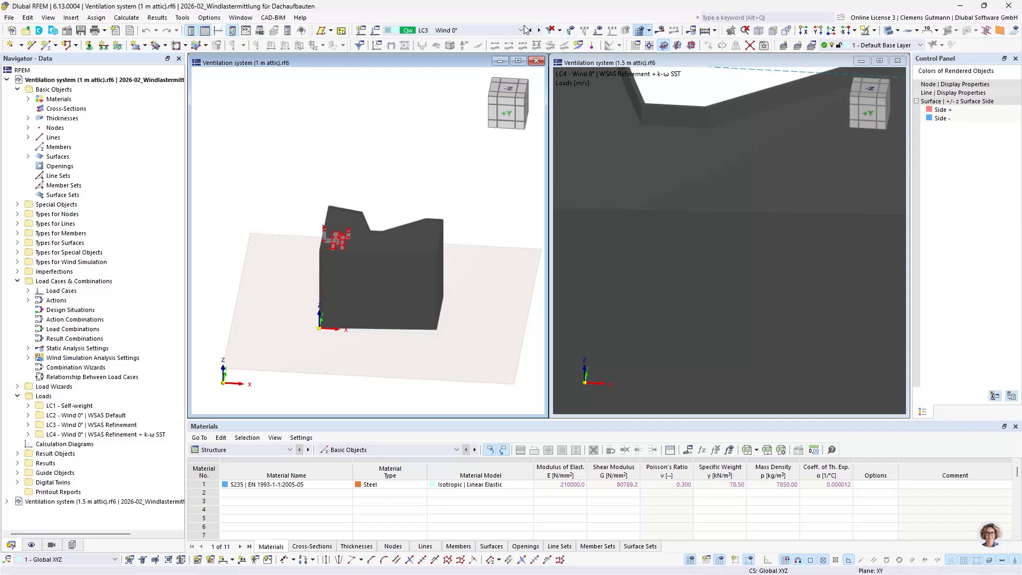
click(660, 29)
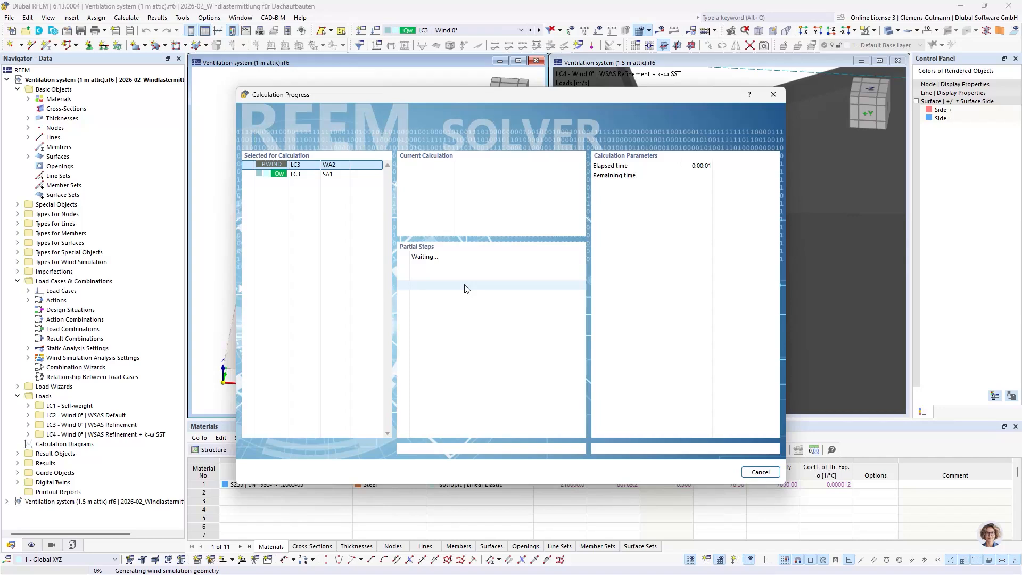
click(760, 472)
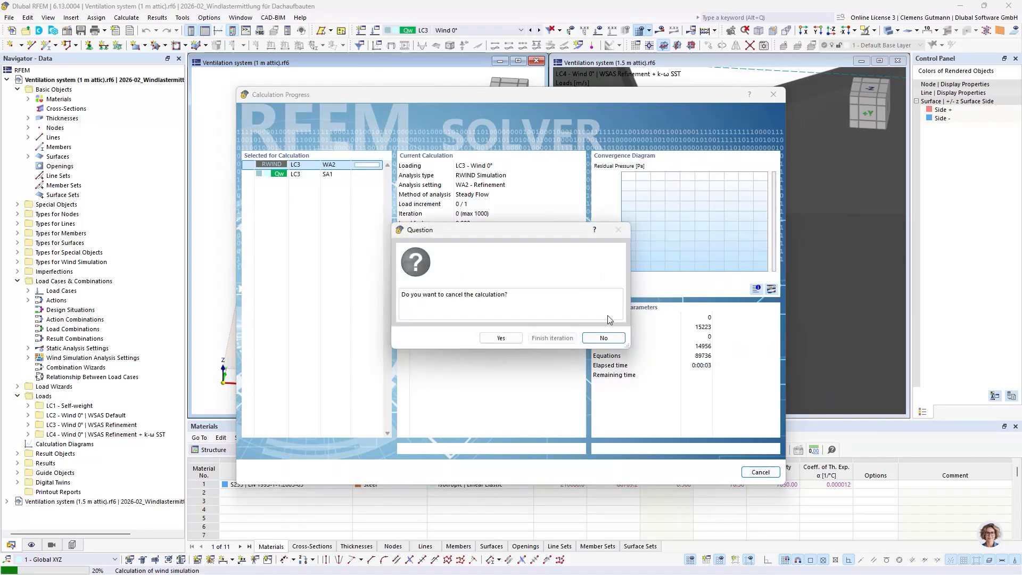
click(601, 339)
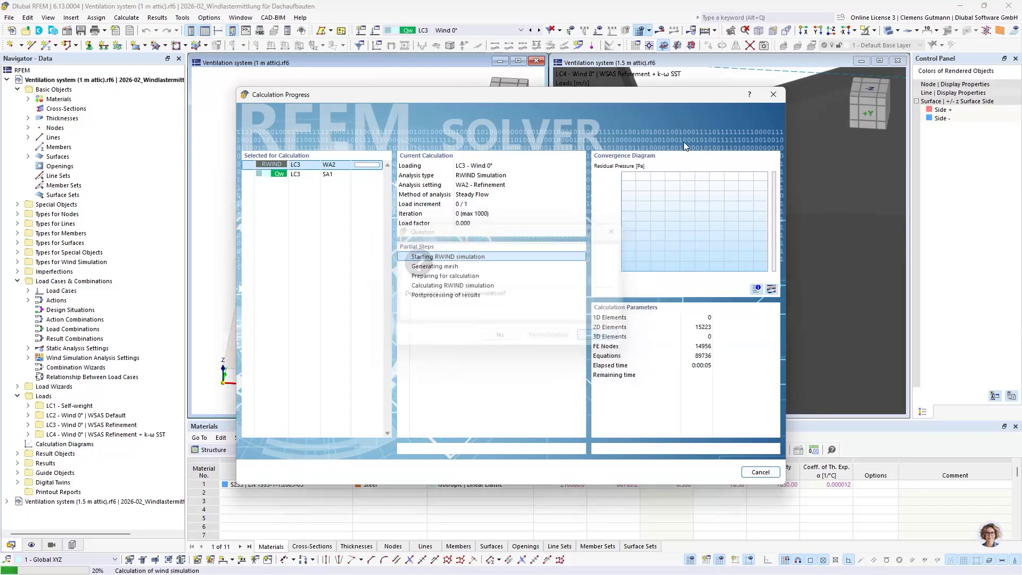
click(760, 472)
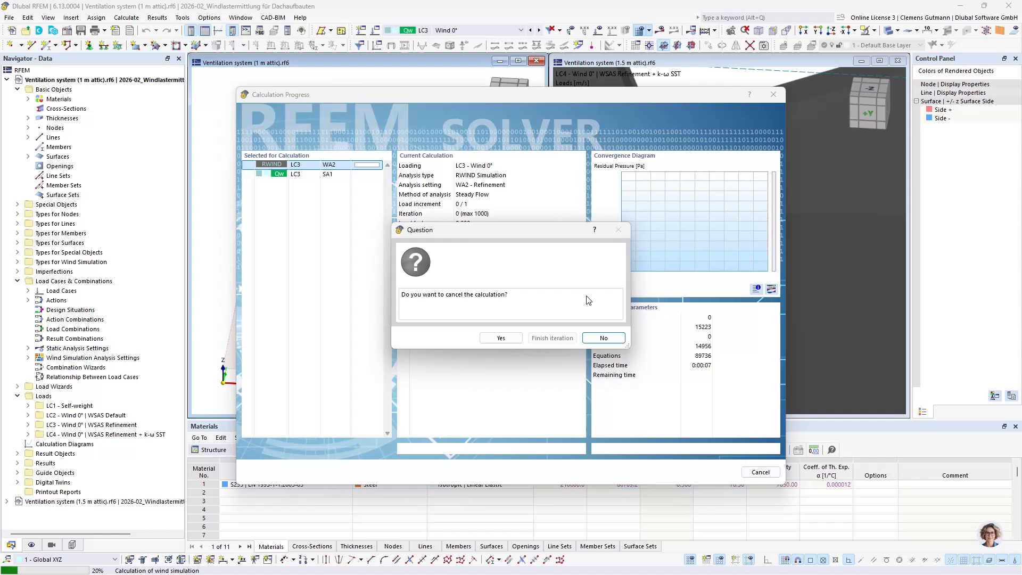
click(602, 339)
click(760, 472)
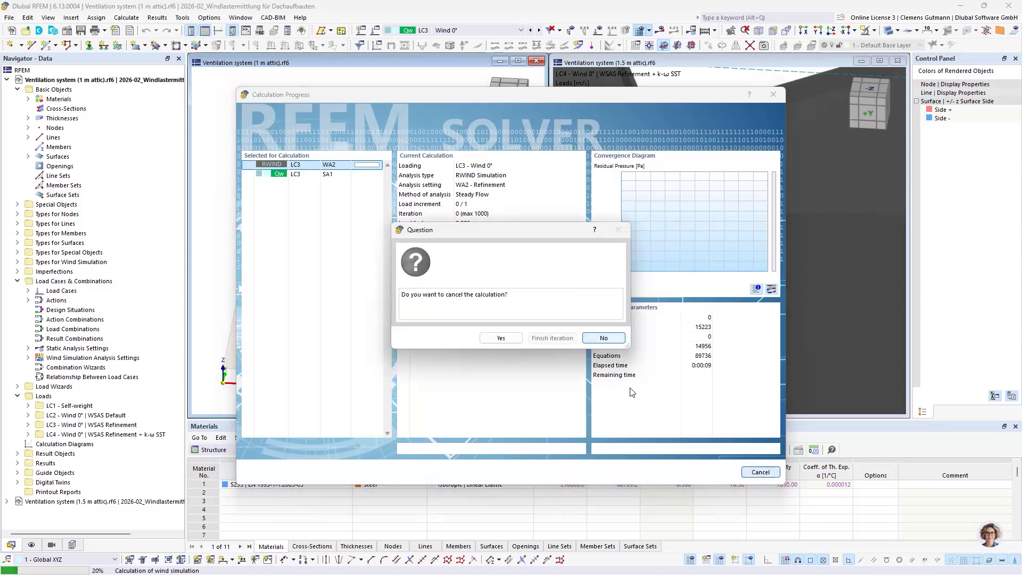
click(501, 338)
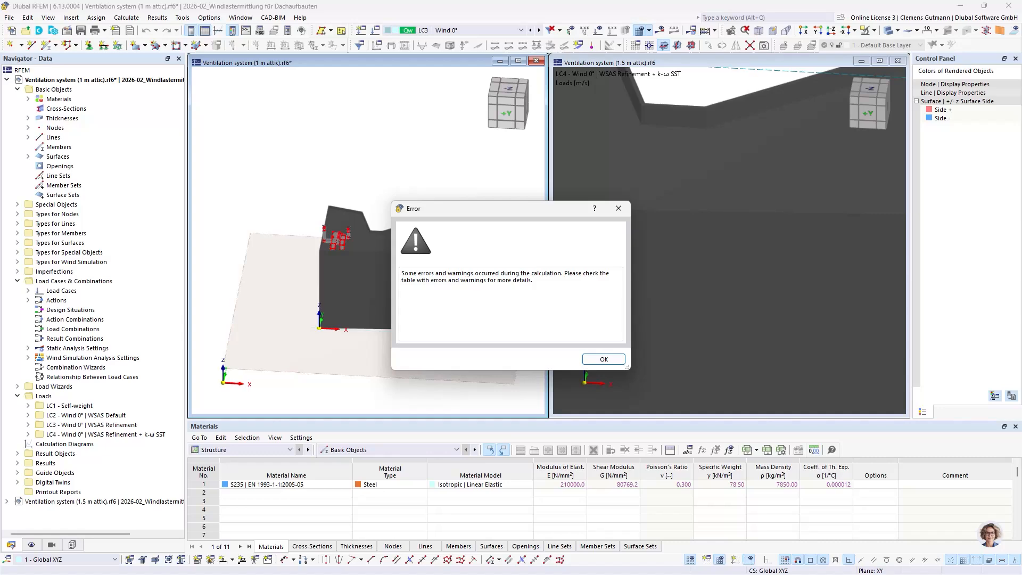
key(Return)
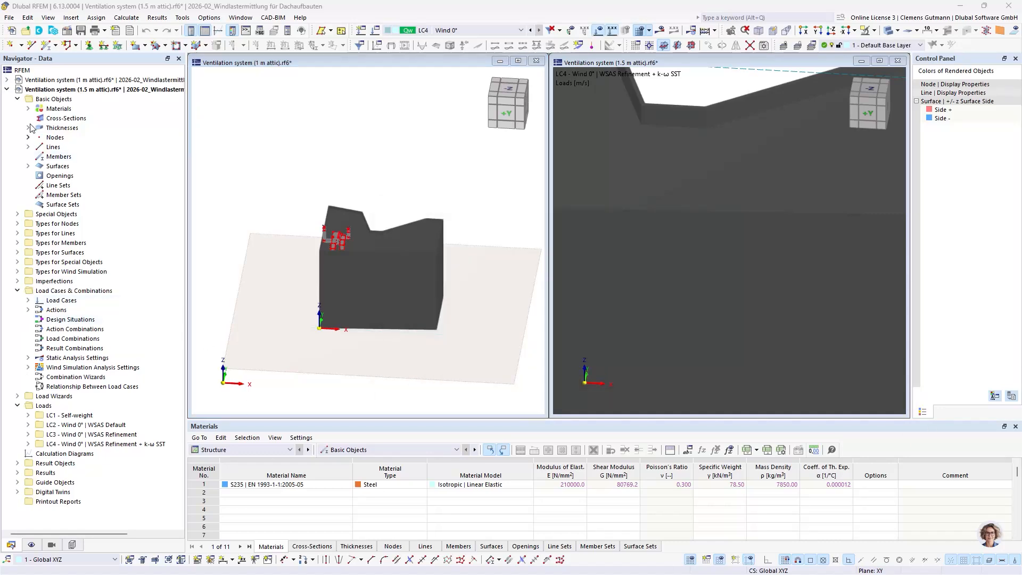
- Open the models Lüftungsanlage (1 m Attika).rf6 and Lüftungsanlage (1,5 m Attika).rf6, which already contain results
click(25, 32)
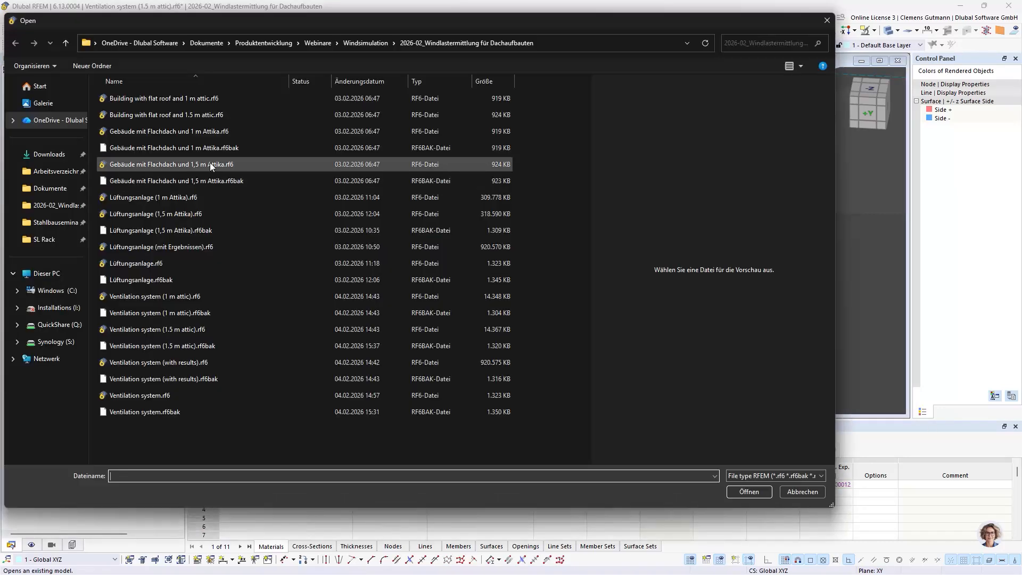
click(185, 201)
click(748, 491)
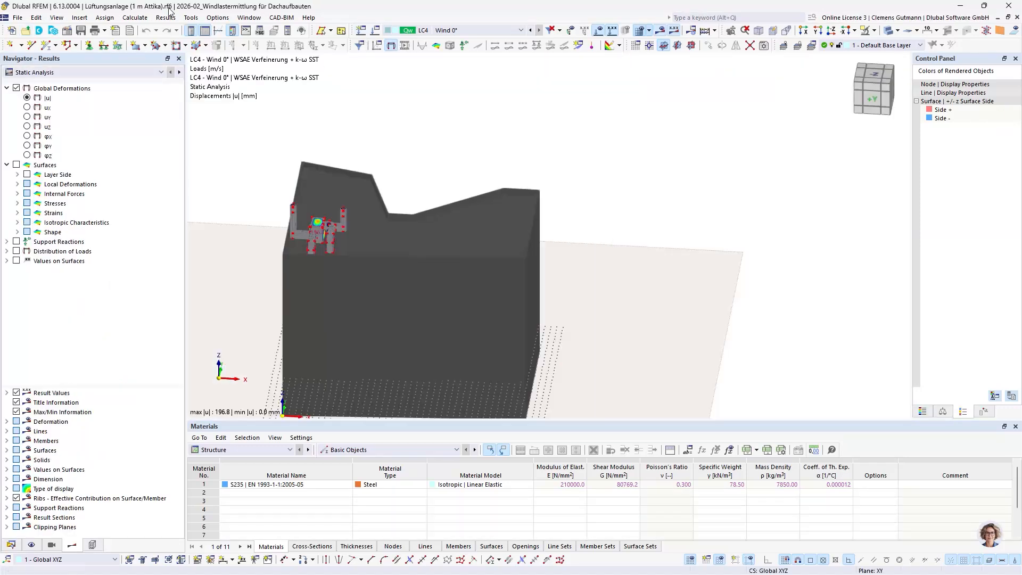
click(26, 31)
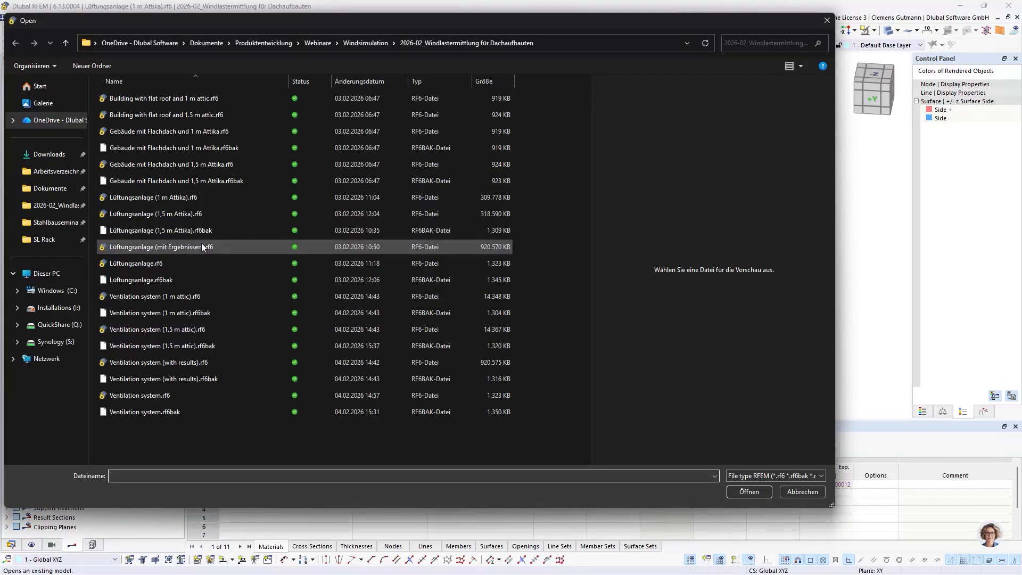
click(185, 218)
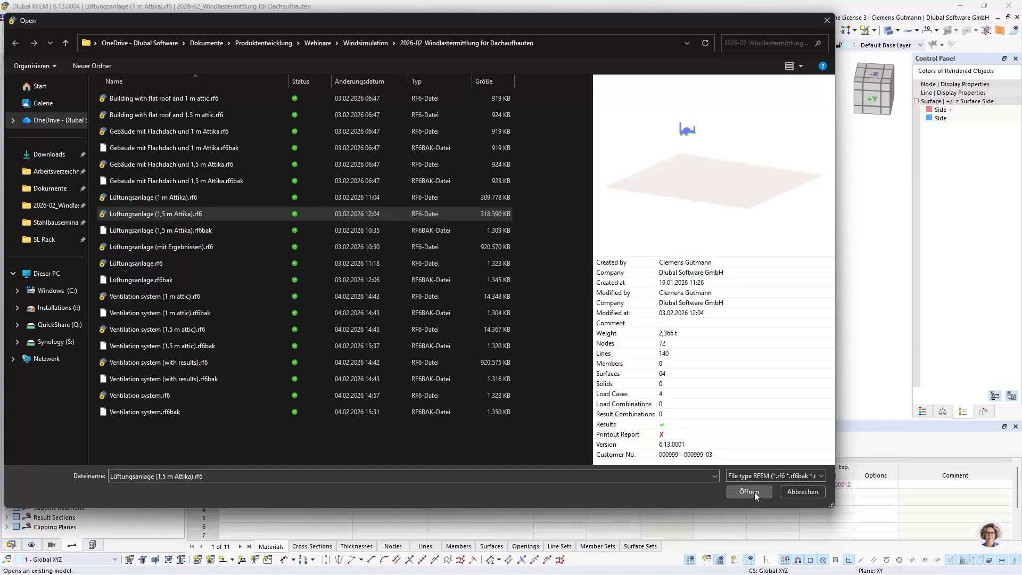
click(749, 491)
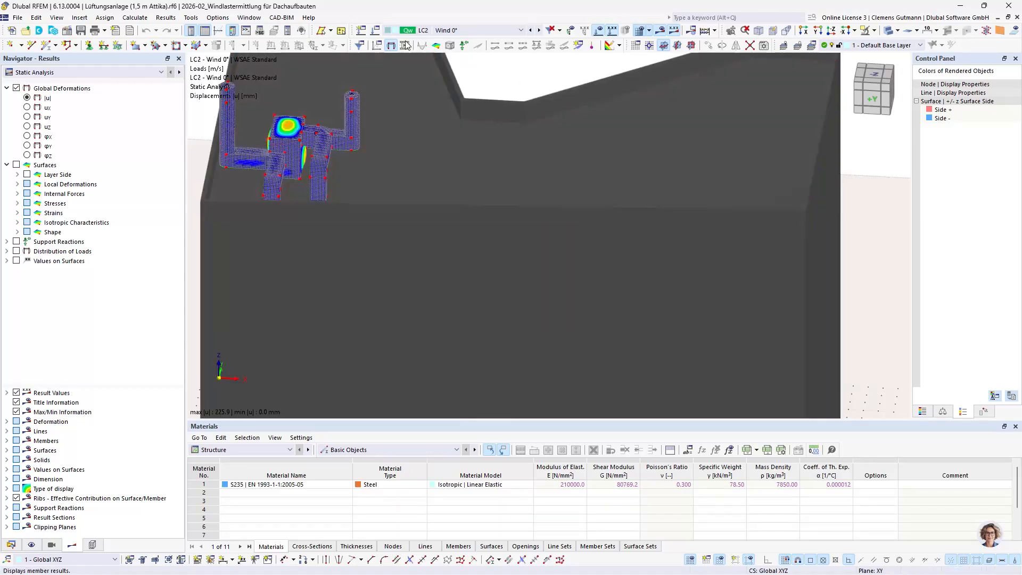
- Cascade the model windows and arrange Lüftungsanlage (1,5 m Attika).rf6 and Lüftungsanlage (1 m Attika).rf6 side by side, resized to fill the work area
click(277, 19)
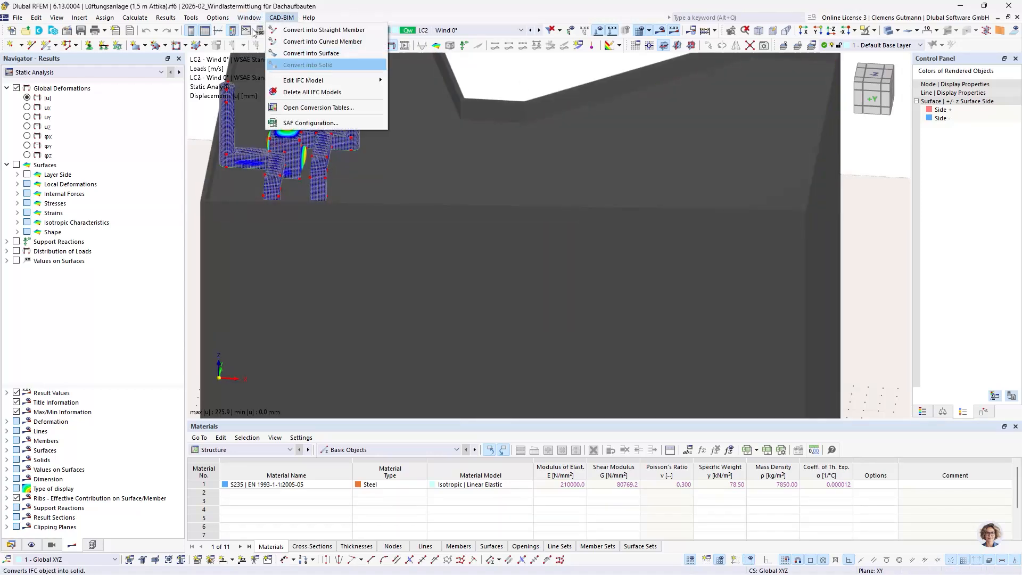
mouse_move(248, 18)
click(269, 45)
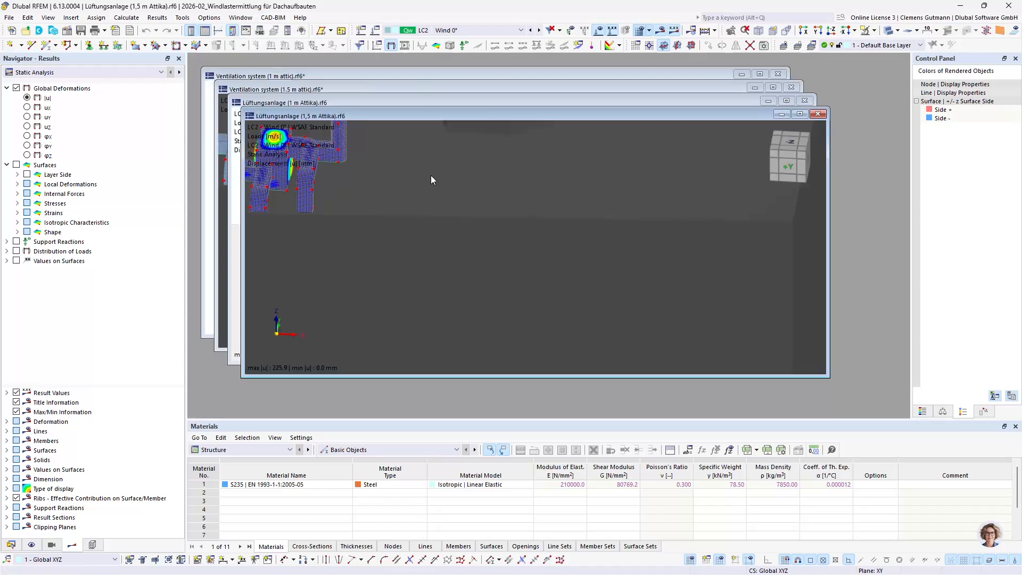
drag(312, 94, 276, 59)
drag(778, 324, 561, 421)
click(636, 109)
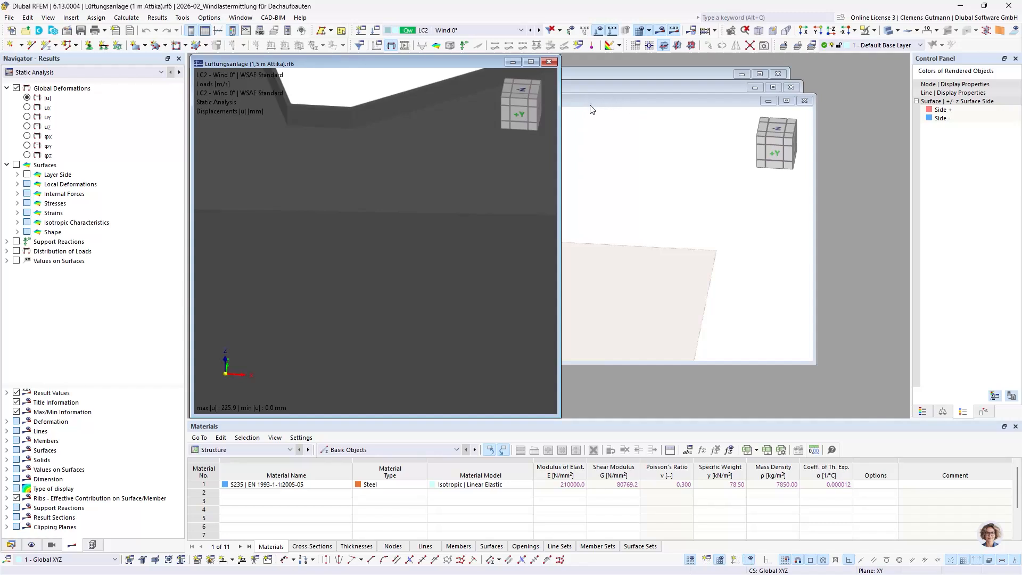
drag(302, 106, 572, 418)
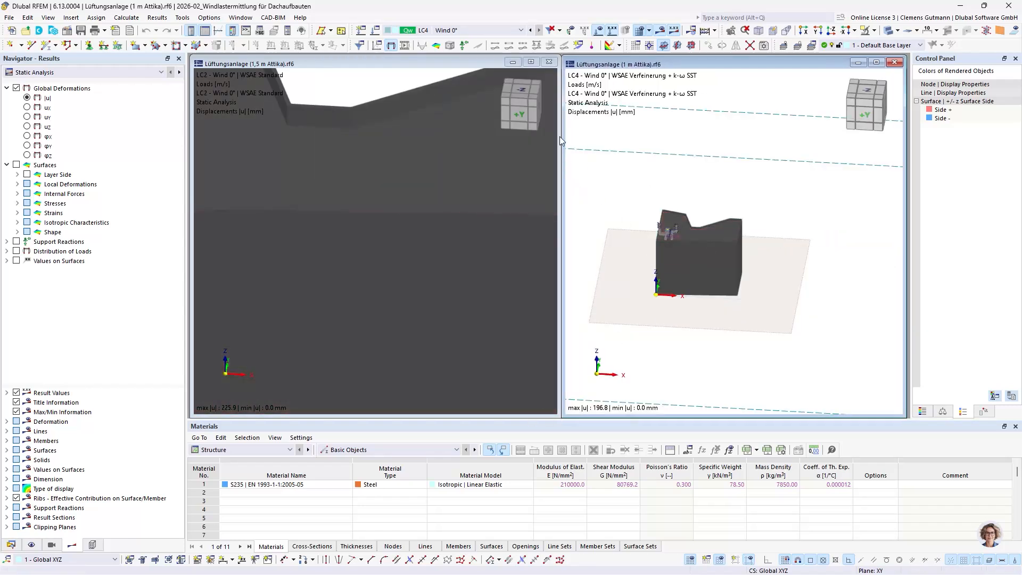
- Hide the IFC project "Unnamed Project" in both the 1.5 m and the 1 m attic models
click(365, 91)
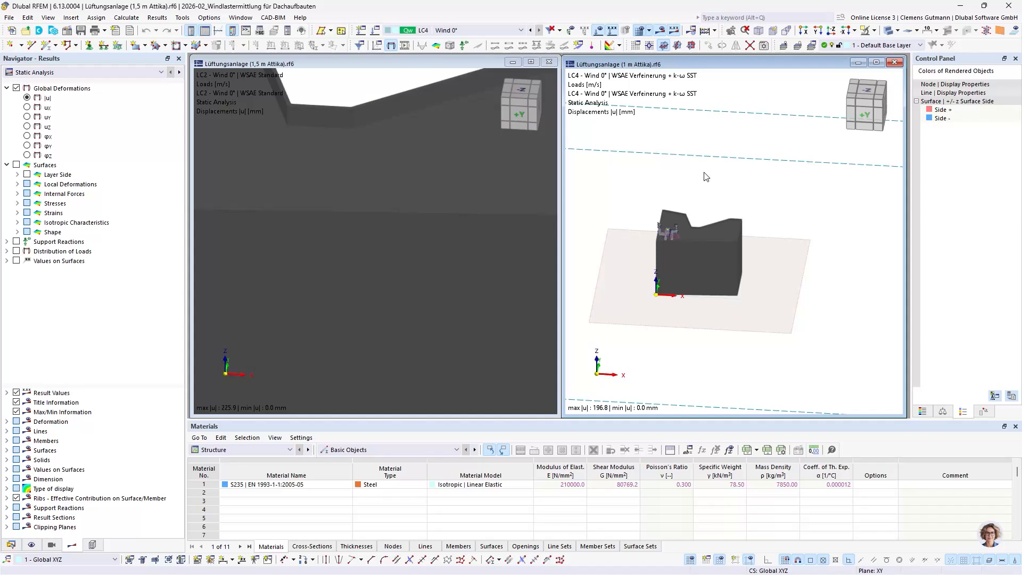
click(92, 545)
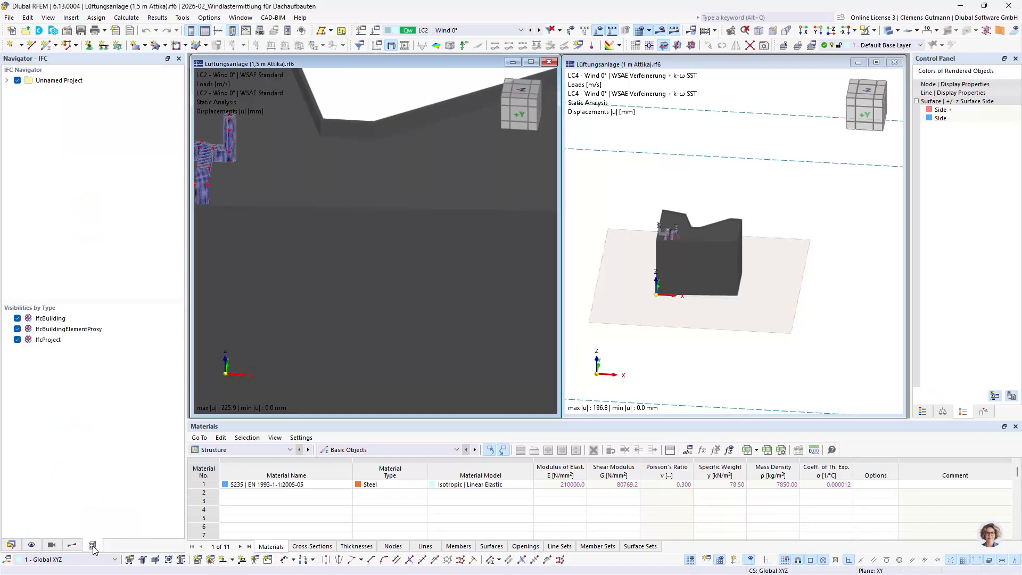
click(17, 80)
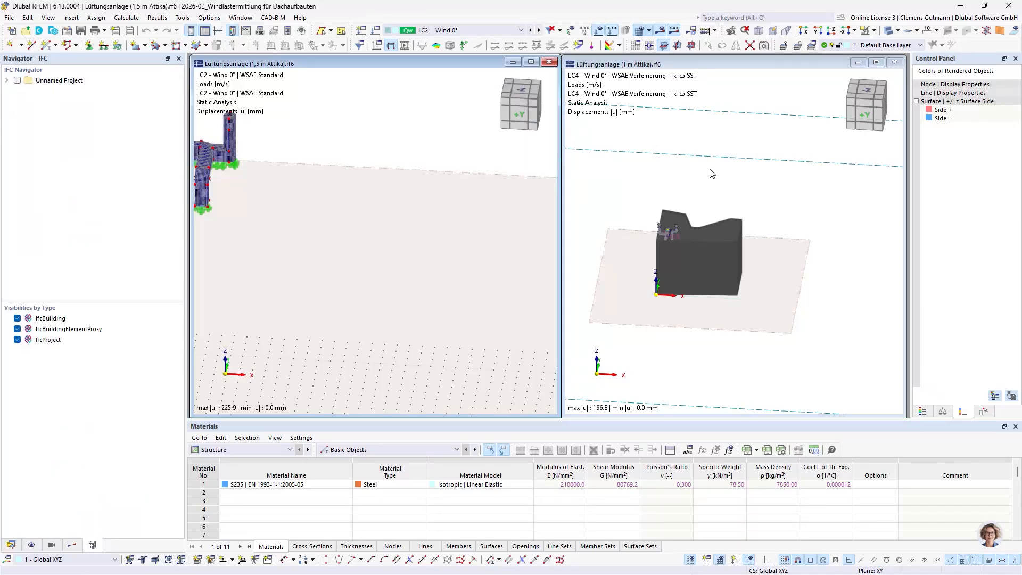
click(727, 166)
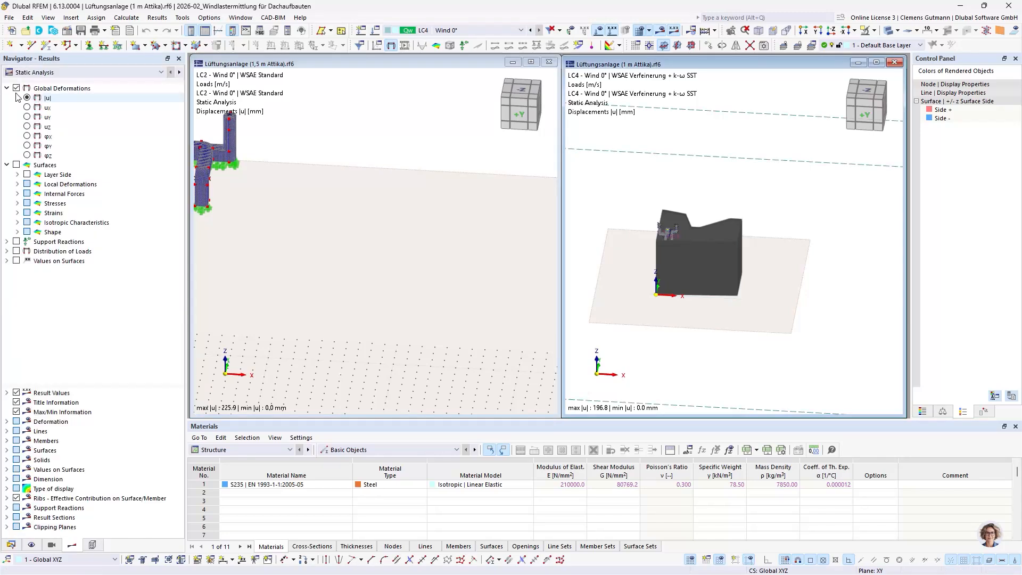
click(92, 544)
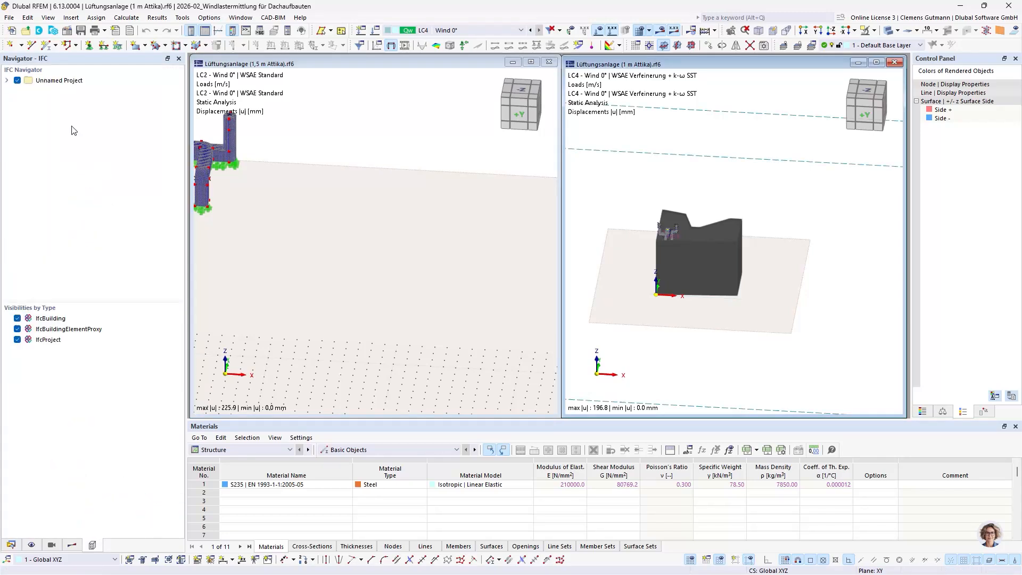
click(17, 80)
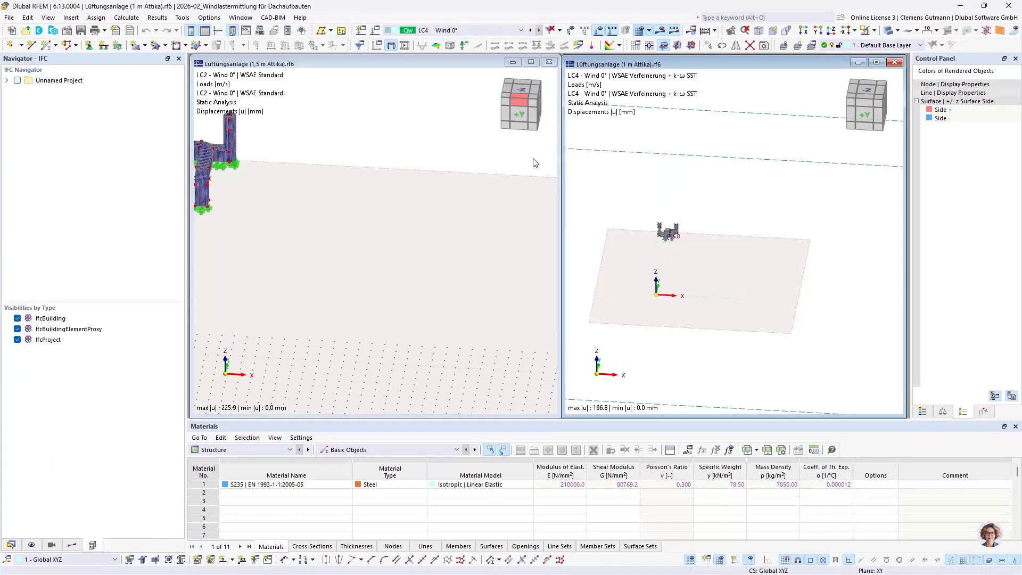
click(497, 103)
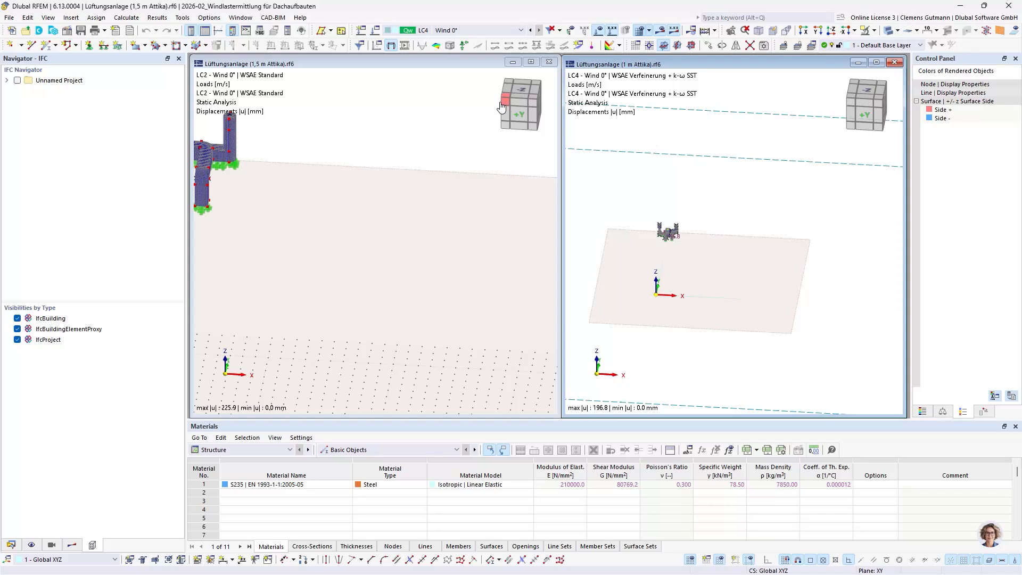
click(744, 64)
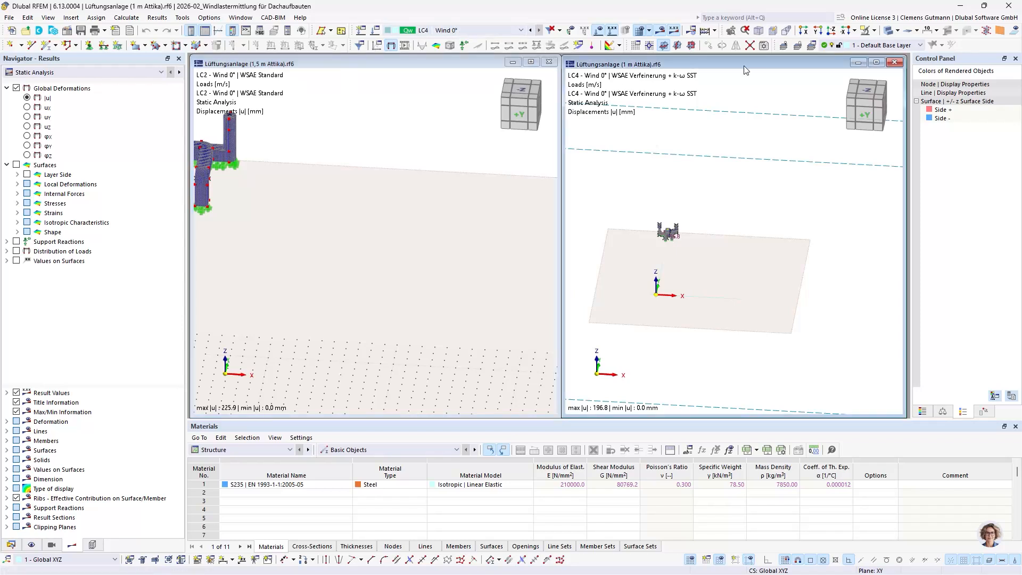
- Display the wind simulation pressures of the 1.5 m attic model on the original model and show the Wind Simulation Analysis summary table
click(344, 207)
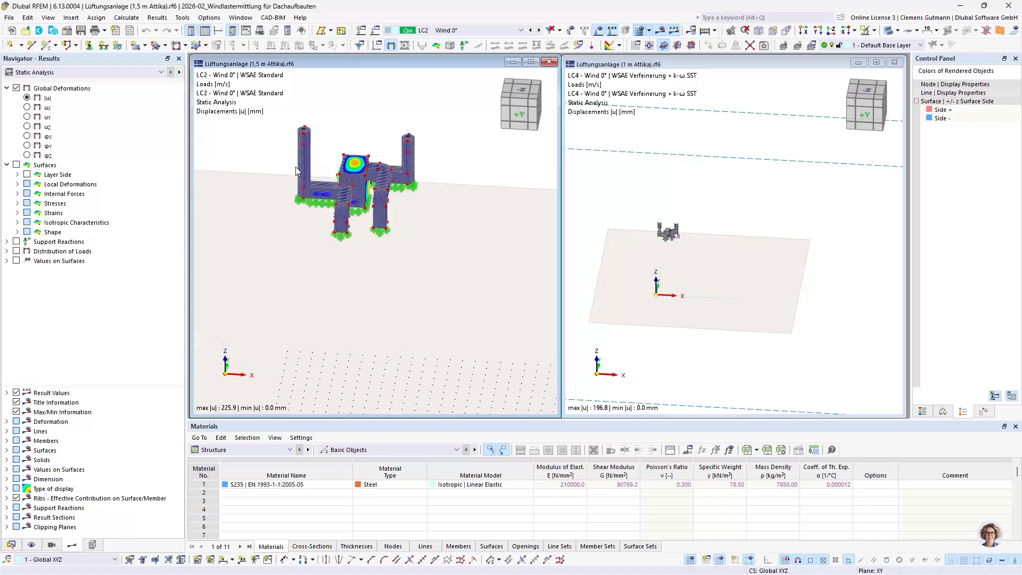
scroll(367, 212, up, 5)
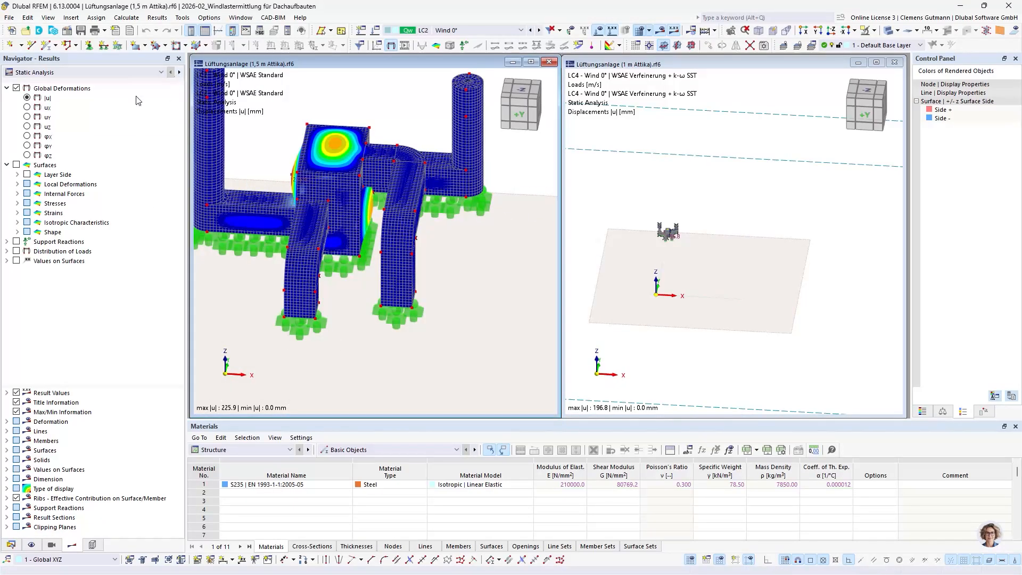
click(179, 72)
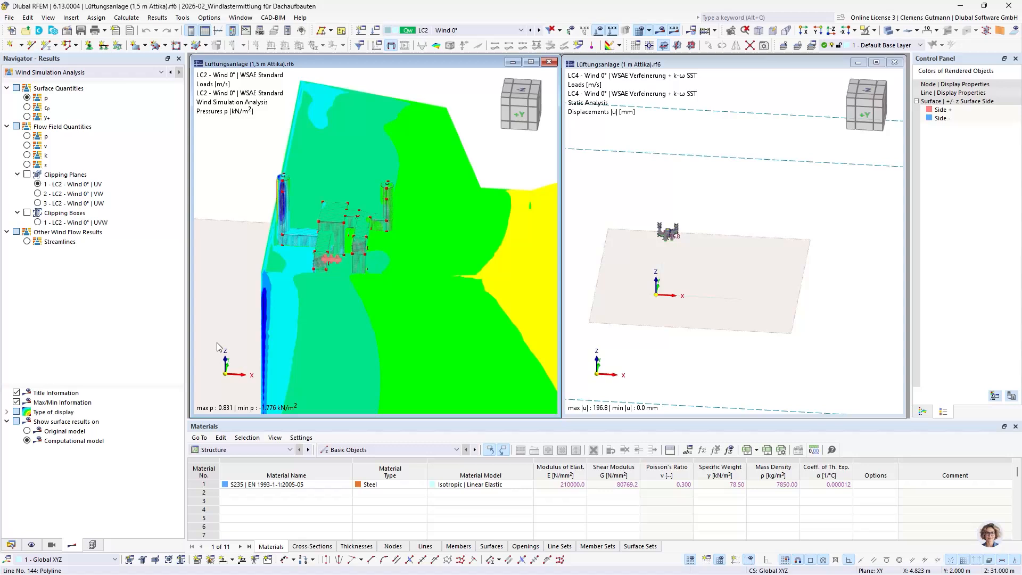
click(26, 430)
ctrl+middle_drag(378, 336, 415, 319)
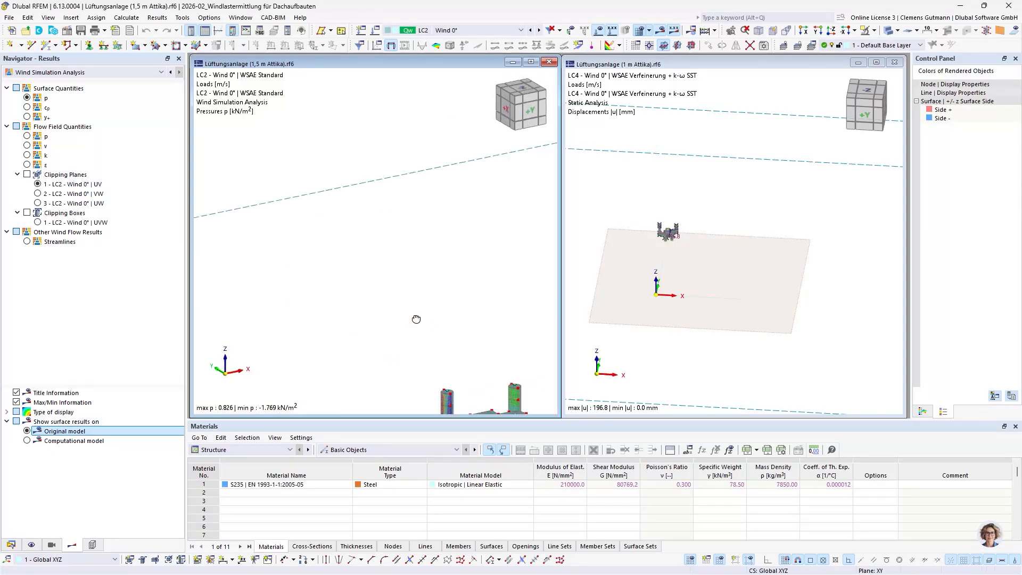
middle_drag(453, 349, 317, 135)
scroll(356, 317, up, 3)
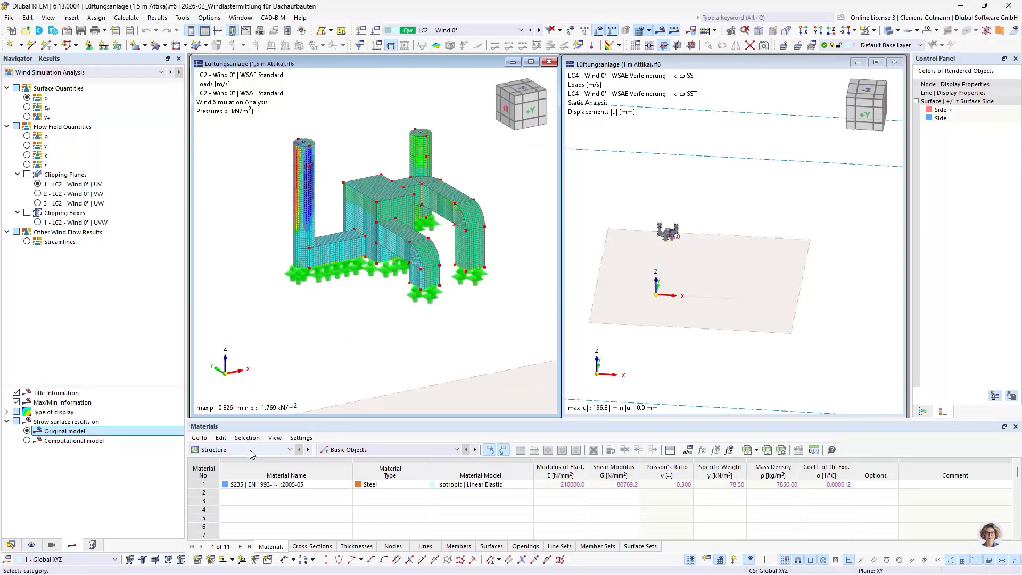
click(250, 449)
click(224, 527)
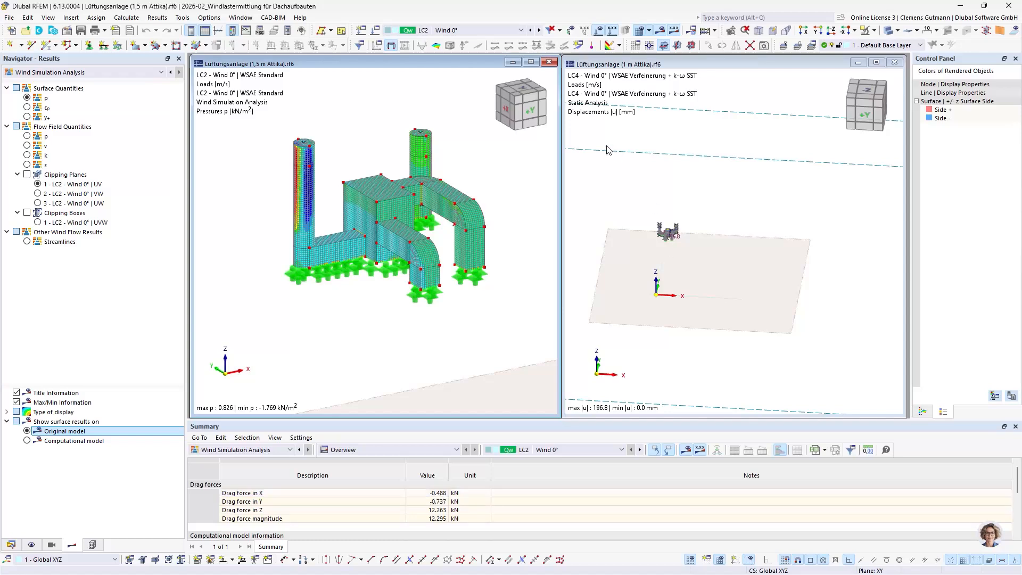
- Display the wind simulation surface pressures of the 1 m attic model on the original model, with the ventilation system in close-up
click(692, 195)
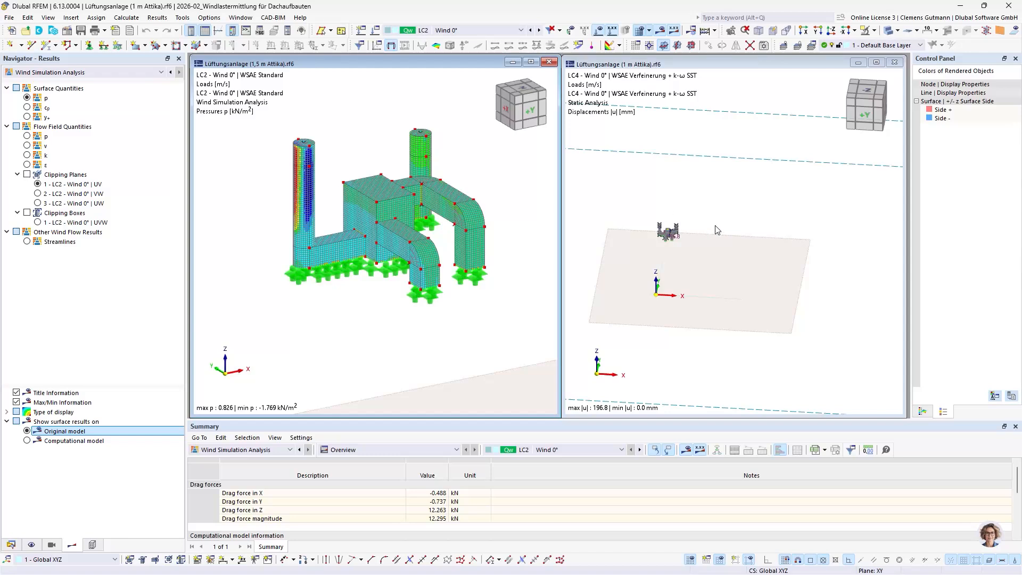
click(666, 237)
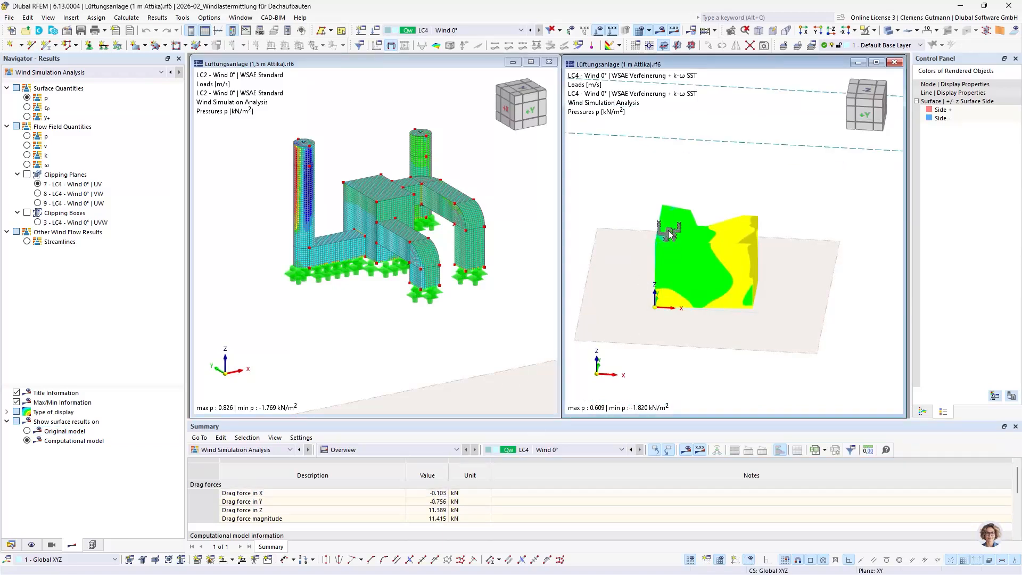
click(27, 431)
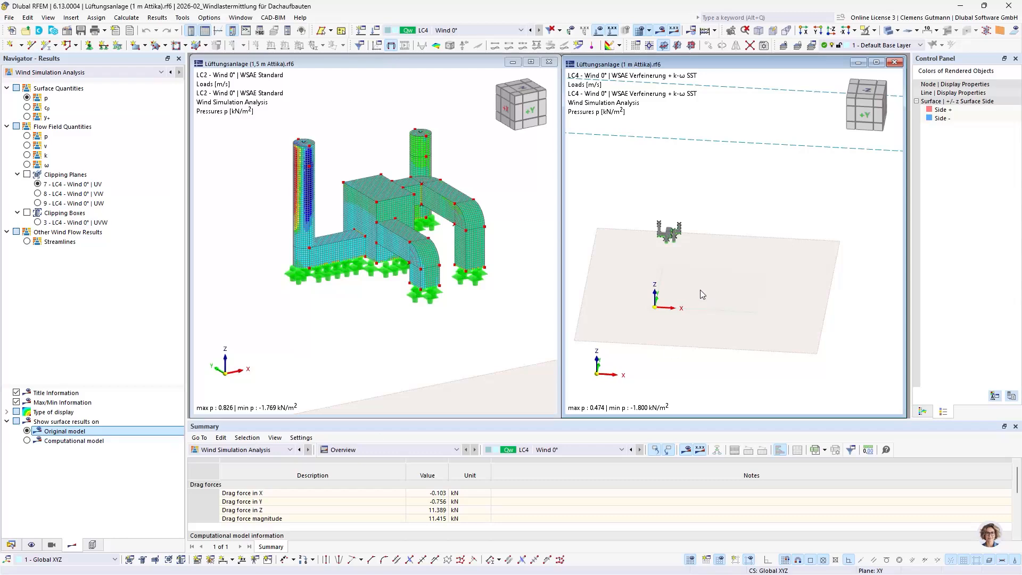
scroll(675, 237, up, 5)
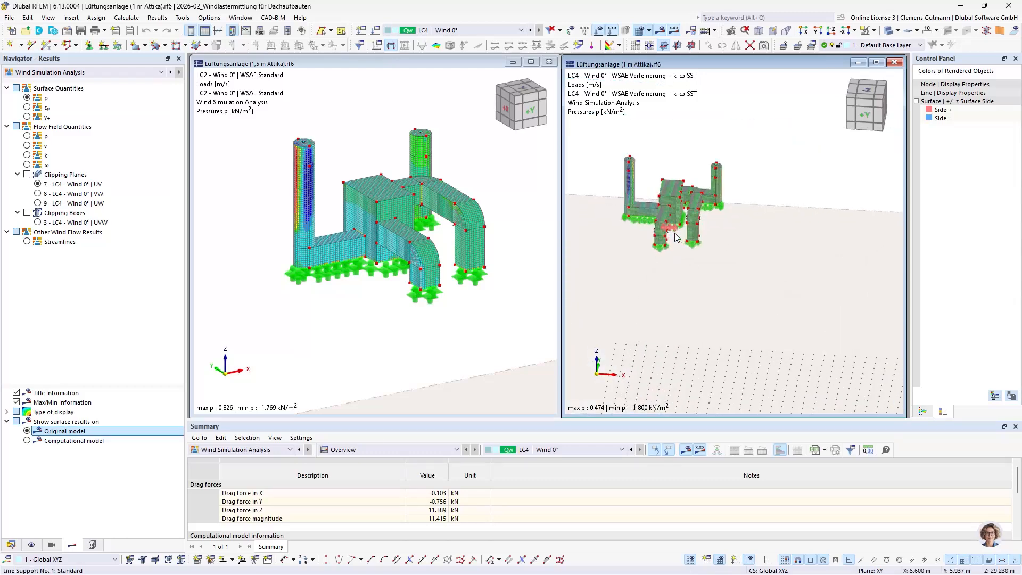
scroll(674, 237, down, 3)
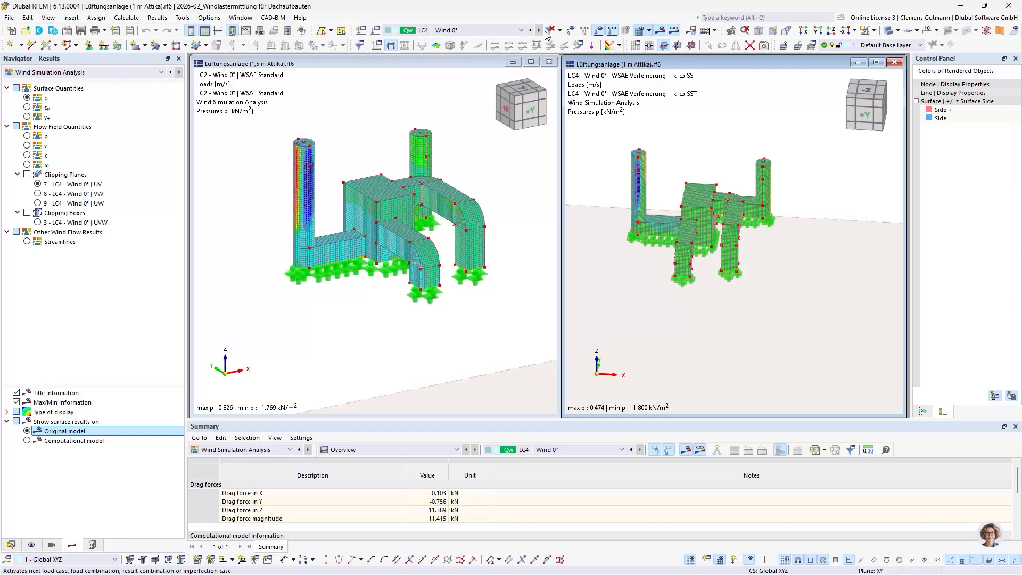
- Switch the 1 m attic model to load case LC2 and compare its drag forces with those of the 1.5 m attic model
click(498, 31)
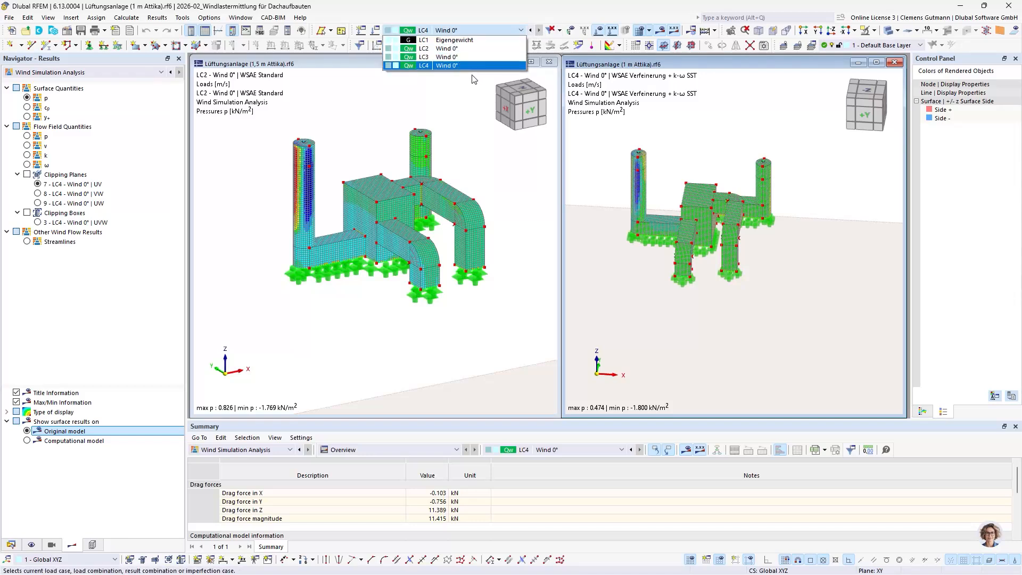
click(447, 49)
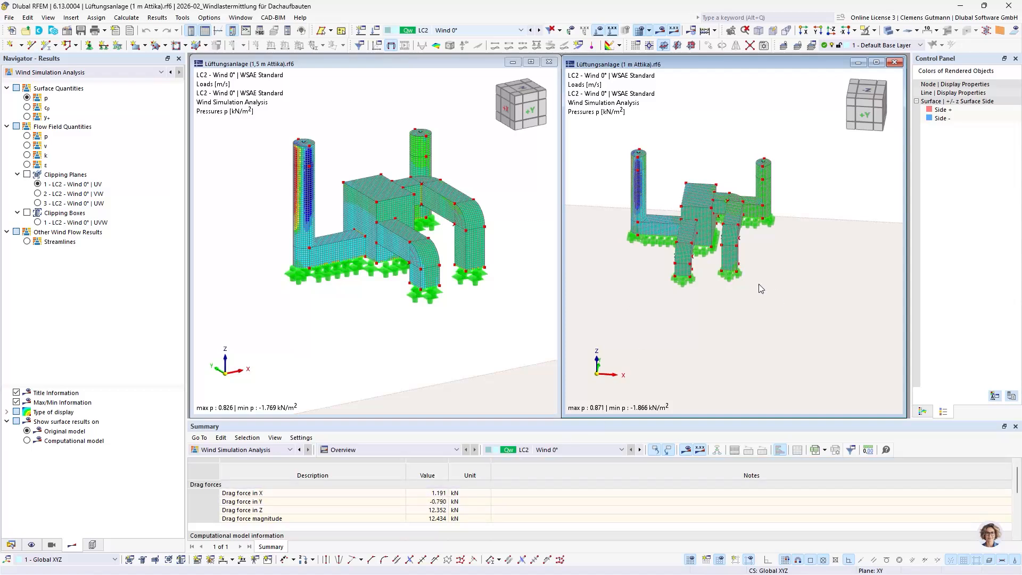
click(341, 335)
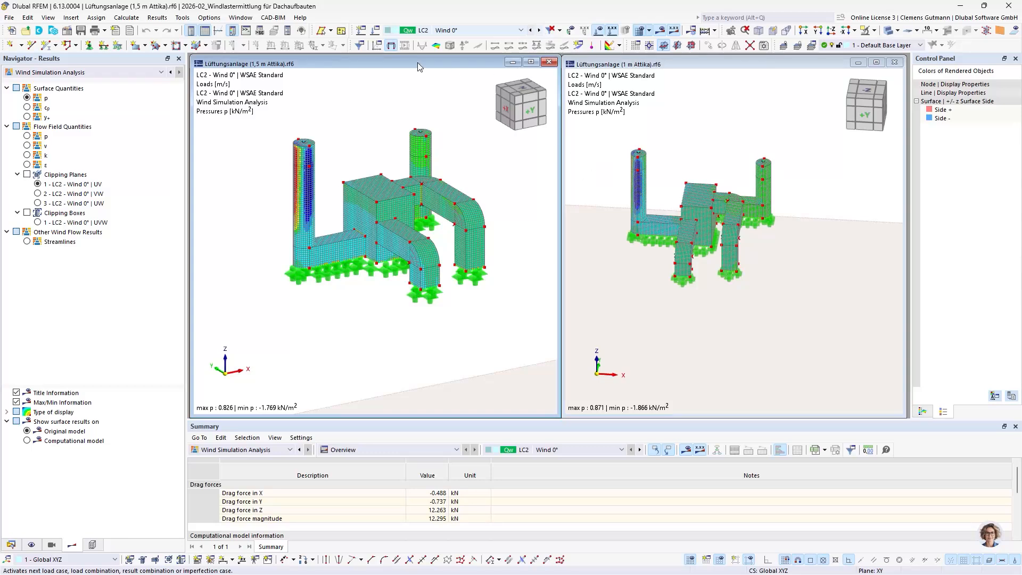
- Switch both attic models to load case LC3 and compare their pressures and drag forces
click(538, 30)
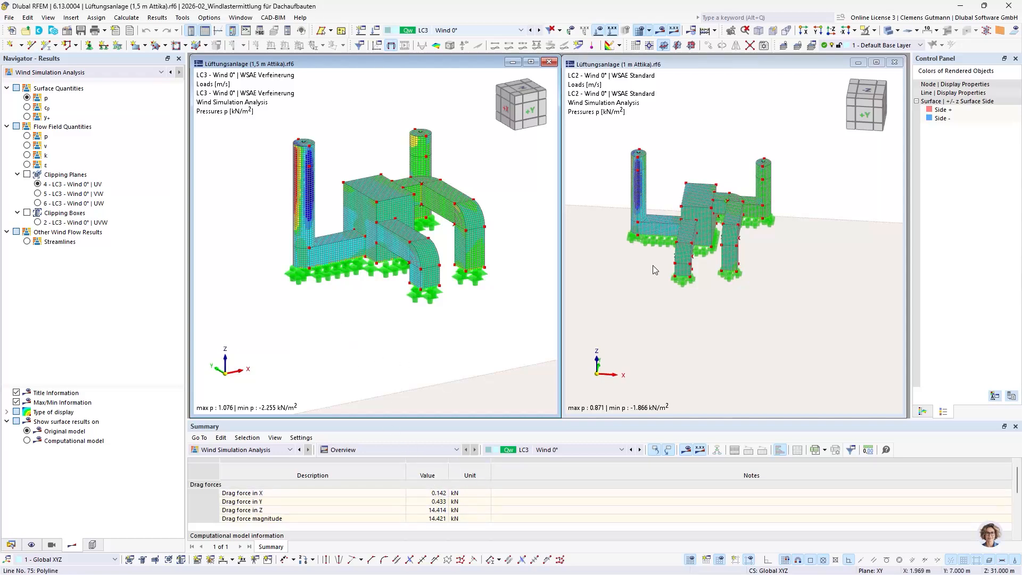
click(647, 283)
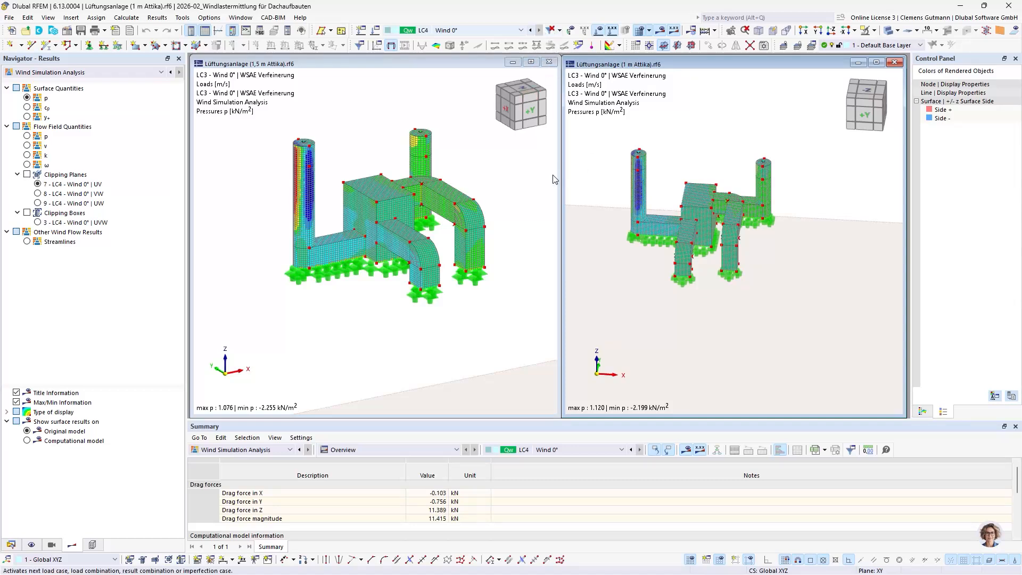
- Switch both attic models to load case LC4 and compare their pressures and drag forces
click(539, 31)
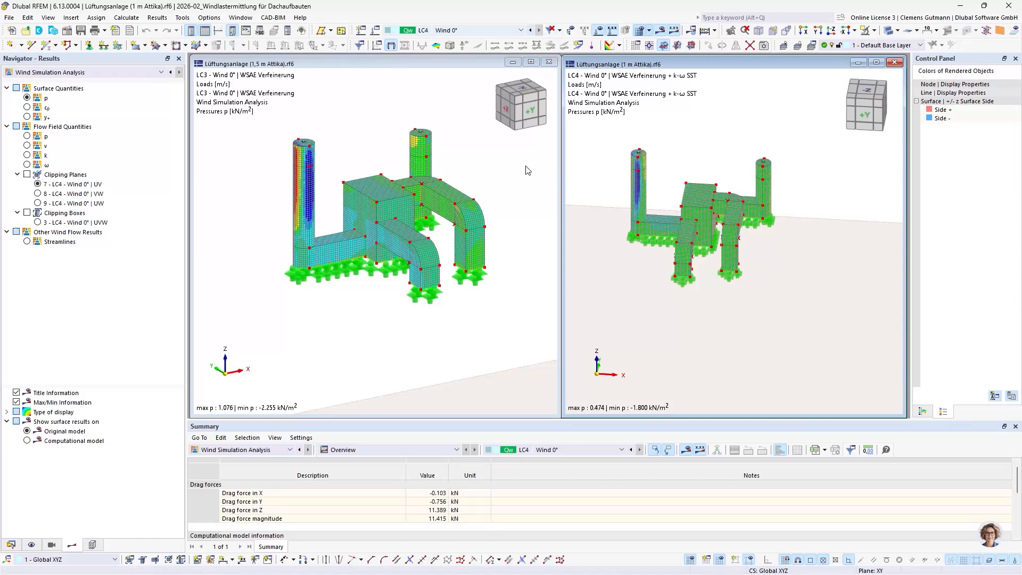
click(539, 30)
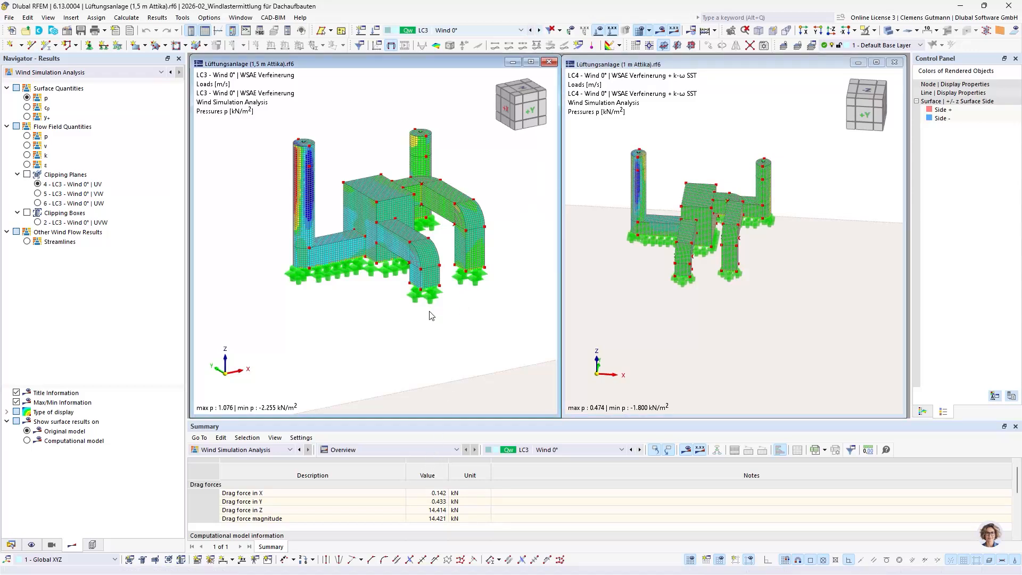
click(539, 30)
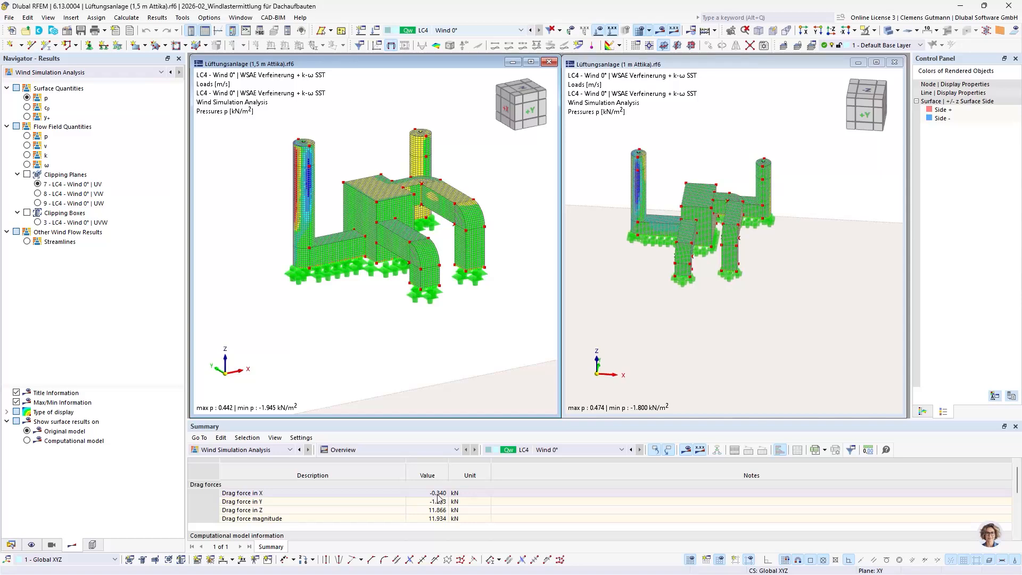
click(625, 351)
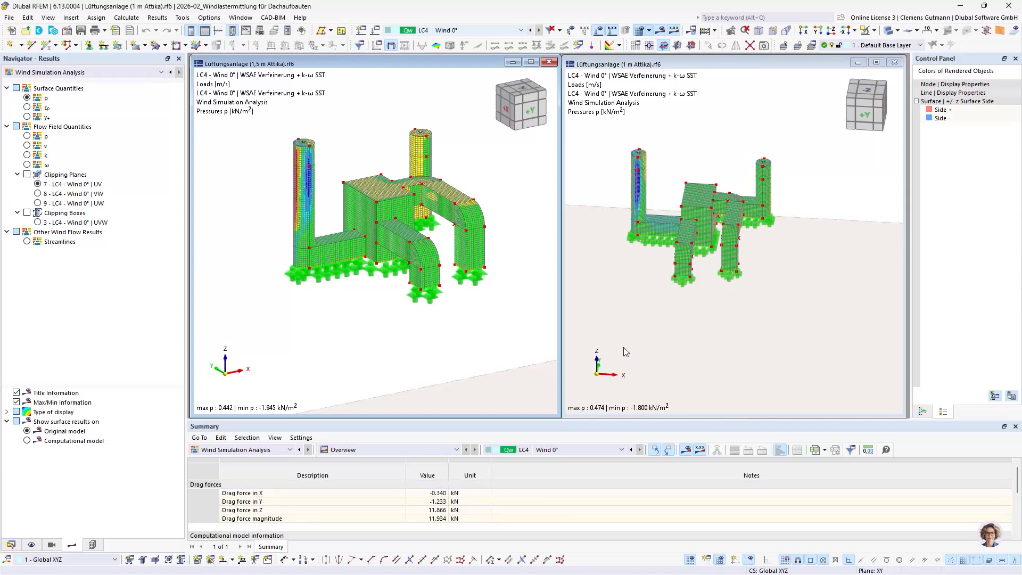